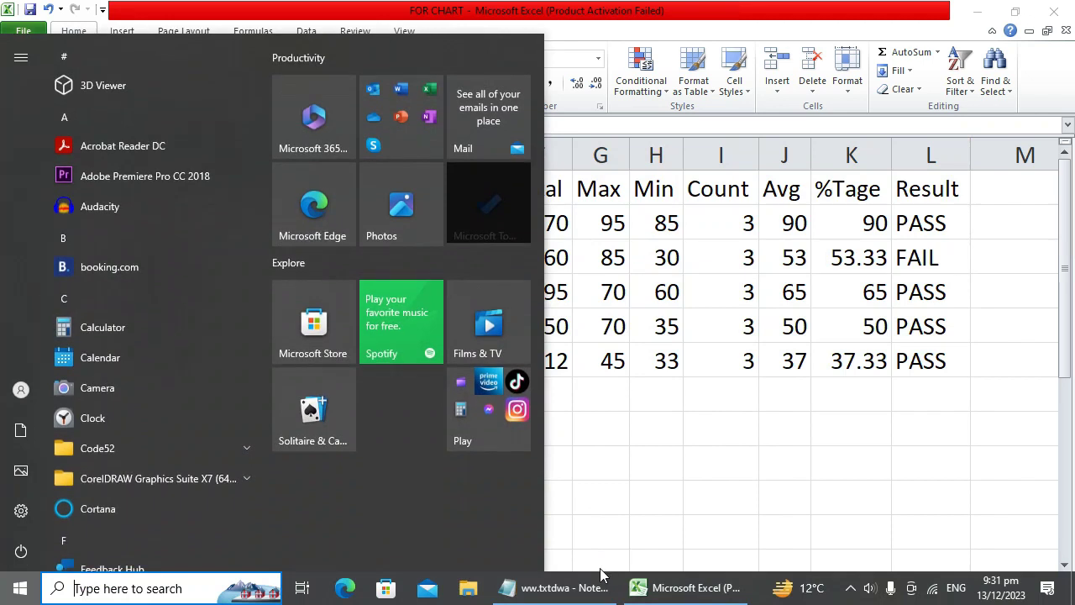
Switch to Notepad to read the topic notes in ww.txtdwa, and return to the FOR CHART workbook in Excel
left_click(557, 587)
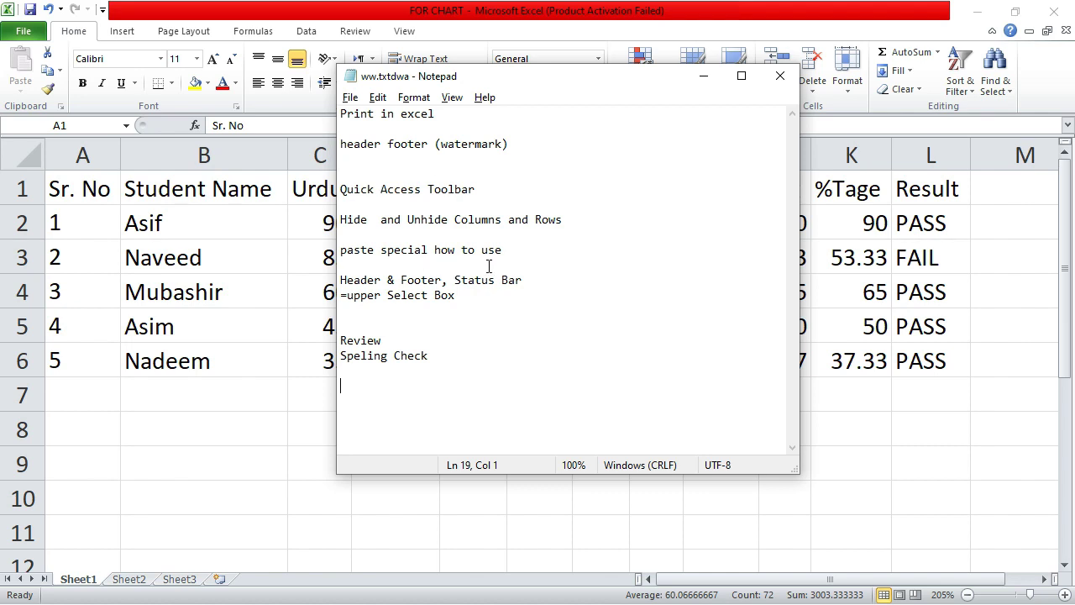
left_click(518, 8)
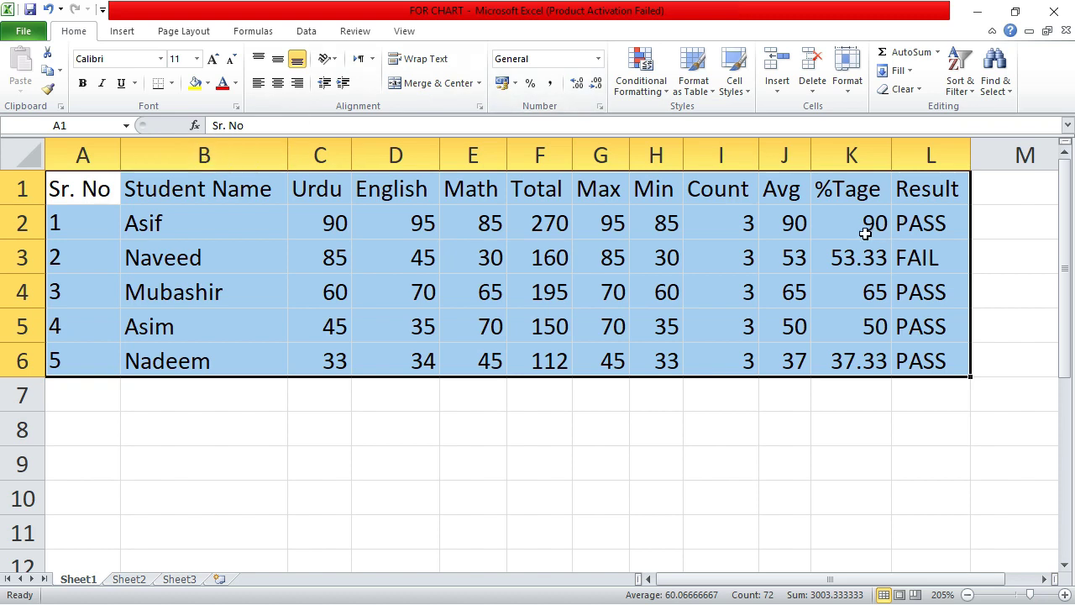
Set the font size of the marks table A1:L6 to 12 and autofit its column widths
left_click(75, 191)
left_click_drag(82, 188, 919, 344)
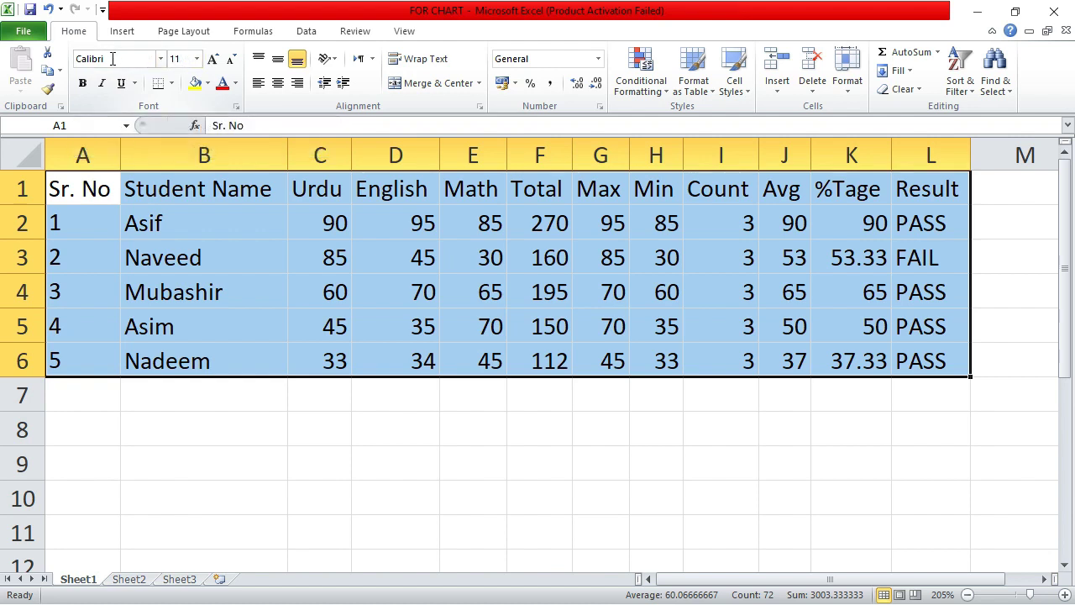
left_click(195, 60)
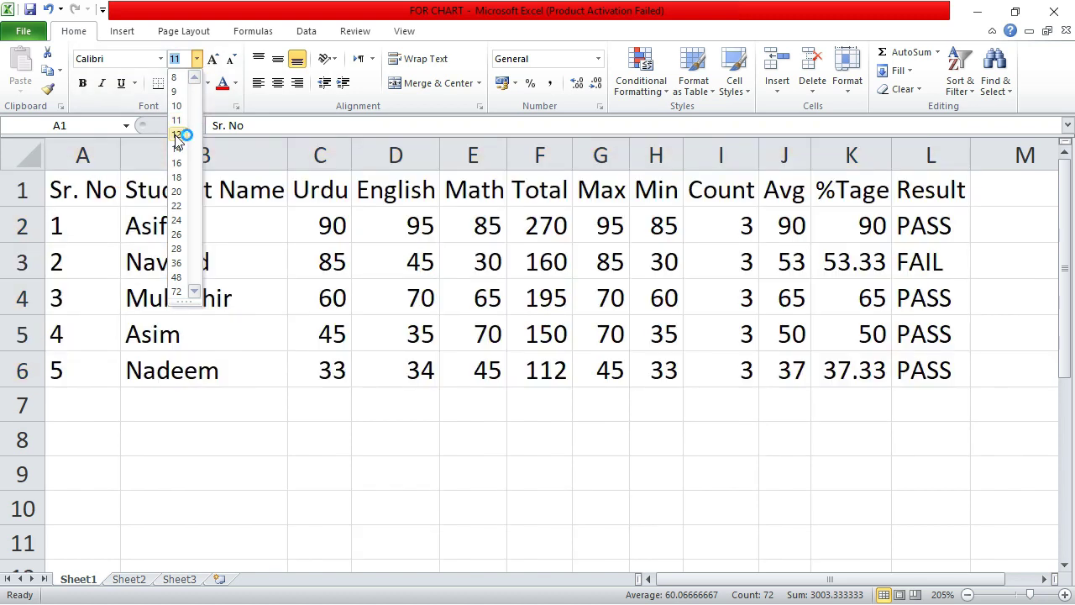
left_click(177, 135)
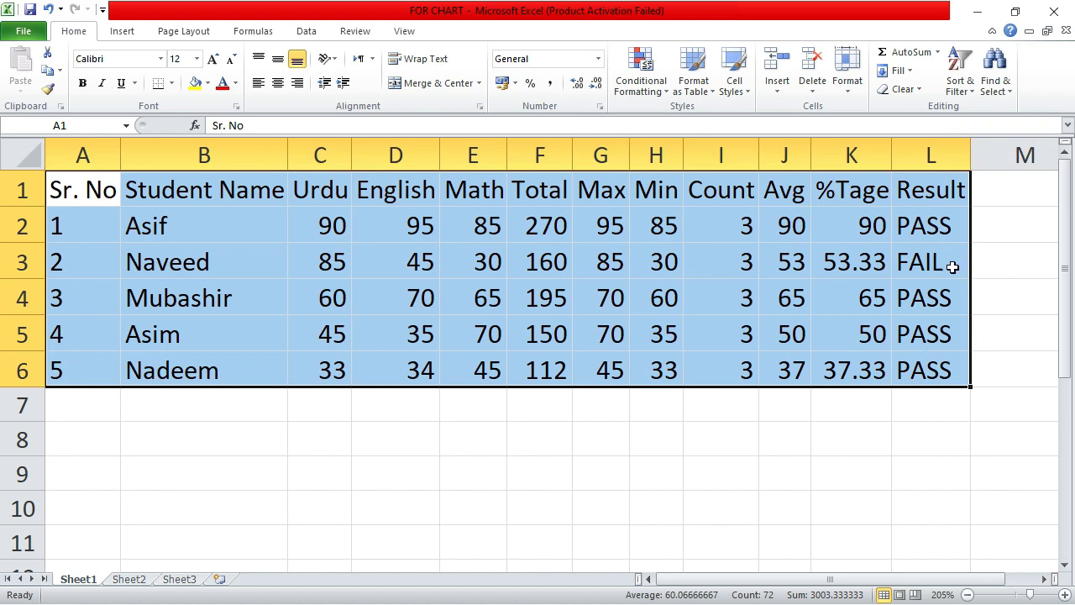
left_click(855, 97)
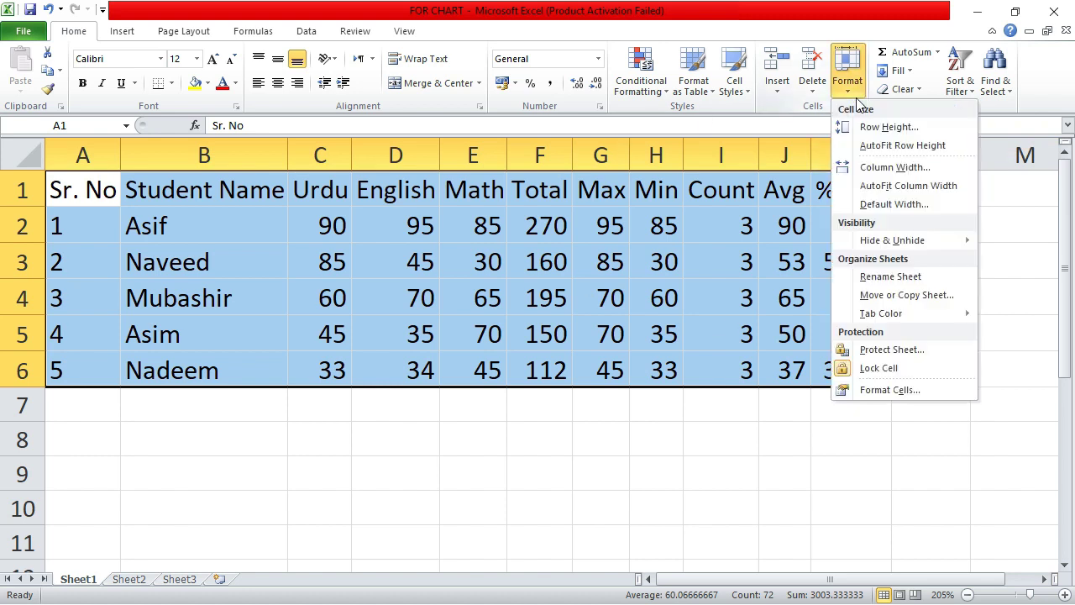
left_click(886, 193)
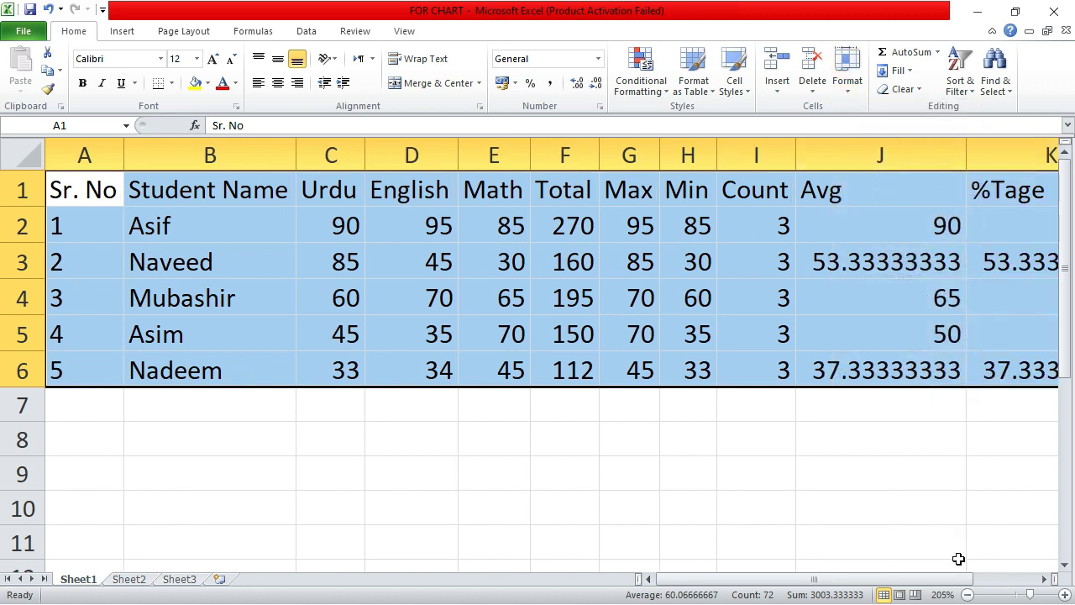
Reduce the average in cell J3 to two decimal places
left_click(1046, 579)
left_click(1045, 579)
left_click(1045, 579)
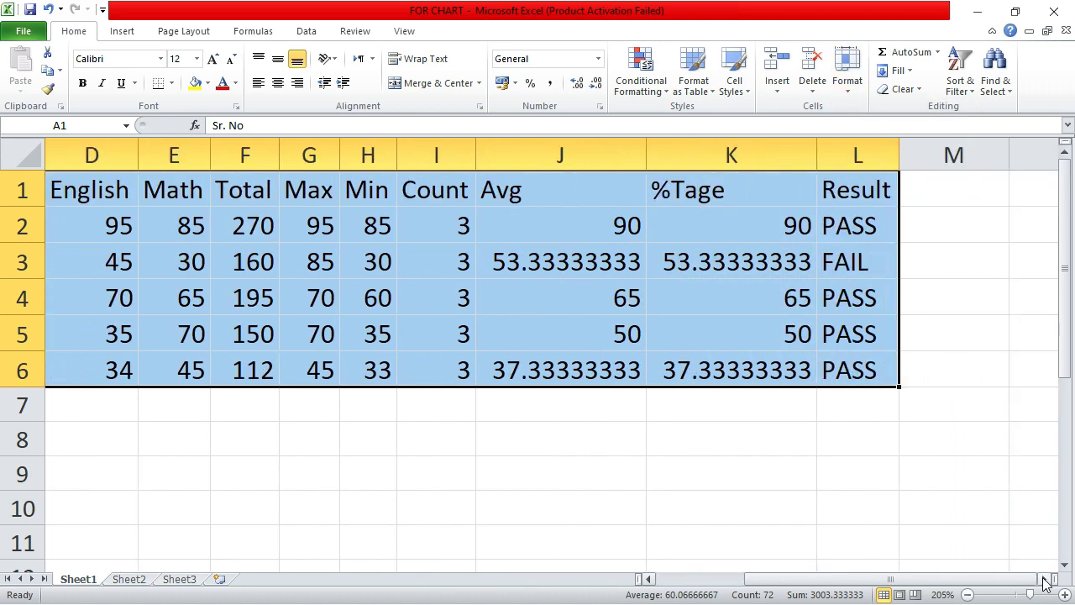
left_click(1045, 579)
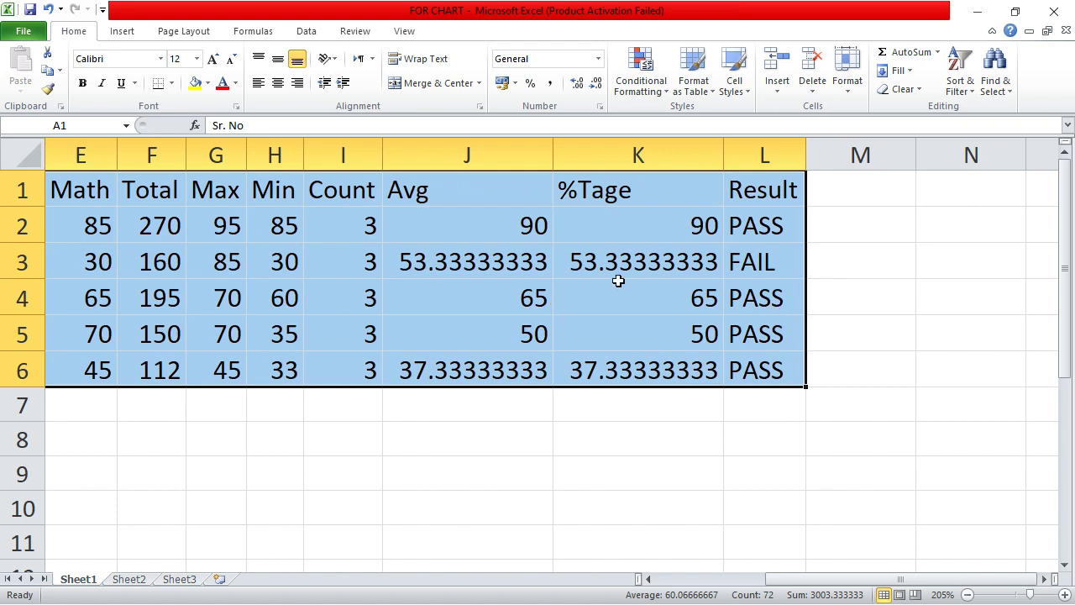
left_click(529, 264)
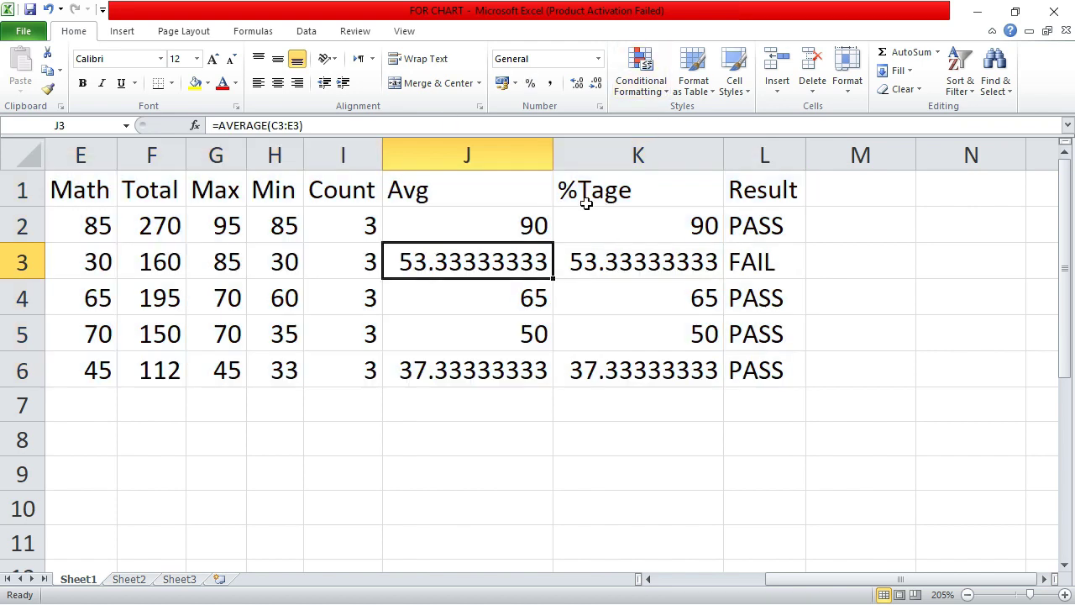
left_click(596, 84)
left_click(596, 84)
left_click(596, 83)
left_click(596, 83)
left_click(596, 83)
left_click(596, 83)
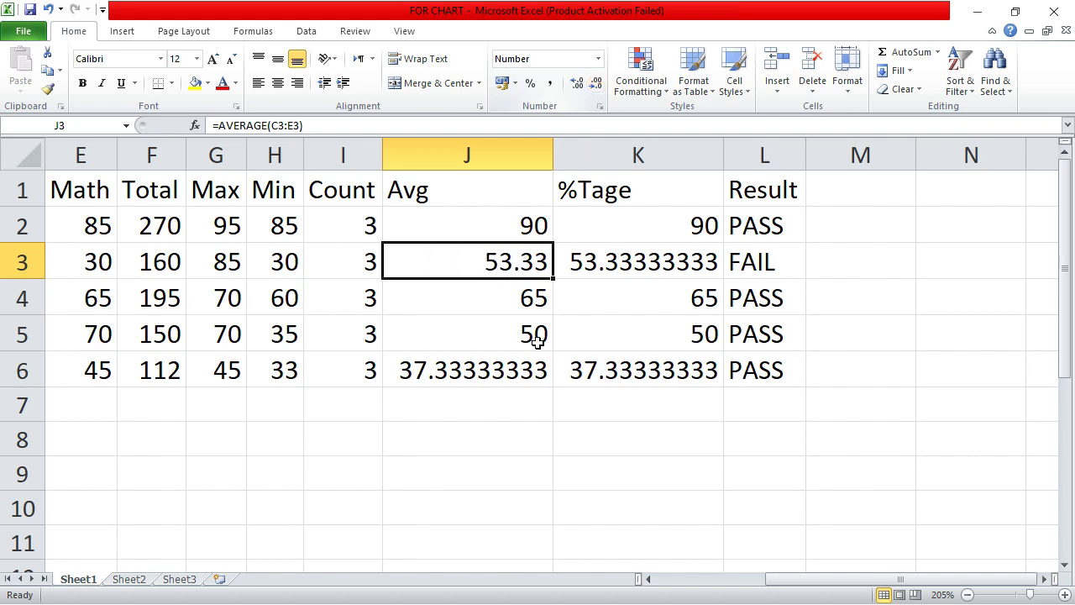
Reduce the average in cell J6 to two decimal places
left_click(530, 378)
left_click(596, 83)
left_click(596, 83)
left_click(595, 83)
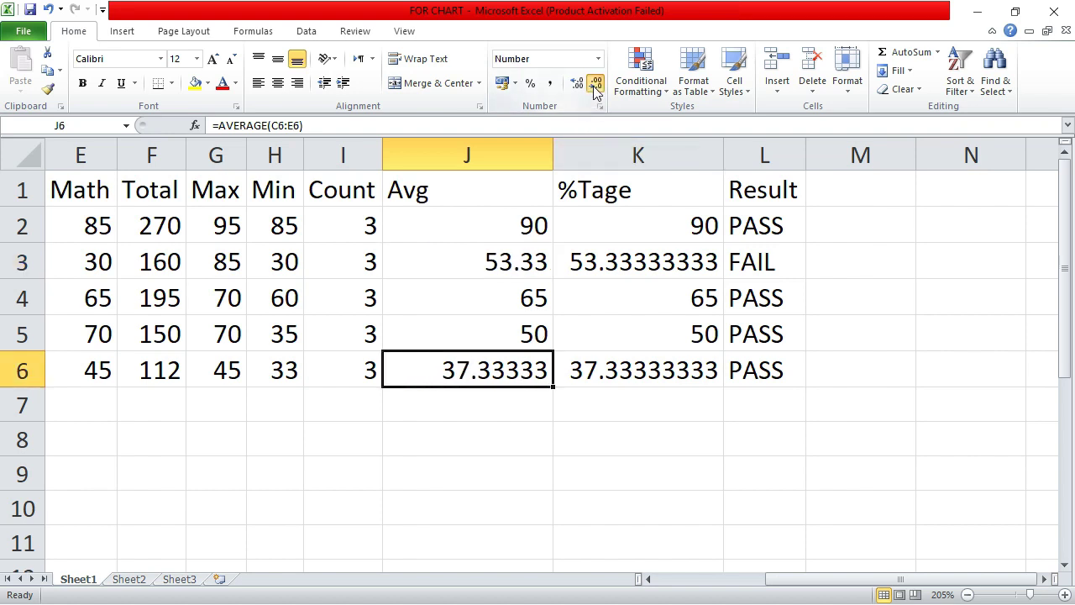
left_click(596, 83)
left_click(595, 83)
left_click(596, 83)
Reduce the percentage in cell K3 to two decimal places
left_click(679, 261)
left_click(595, 84)
left_click(596, 83)
left_click(596, 83)
left_click(596, 83)
left_click(595, 83)
left_click(595, 83)
Reduce the percentage in cell K6 to two decimal places
left_click(658, 357)
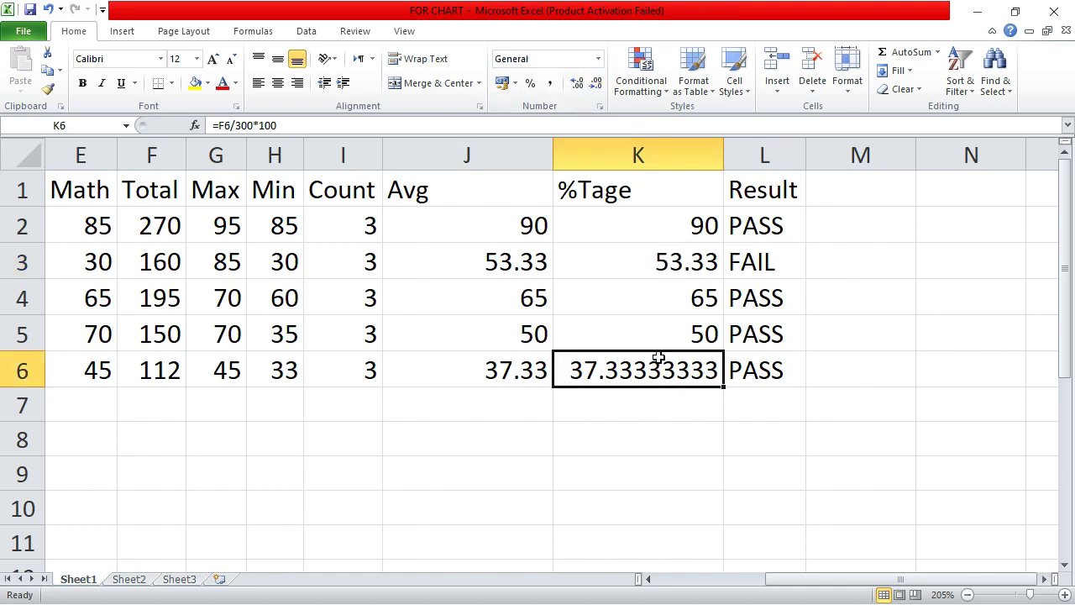
left_click(595, 83)
left_click(596, 83)
left_click(595, 83)
left_click(595, 83)
left_click(595, 83)
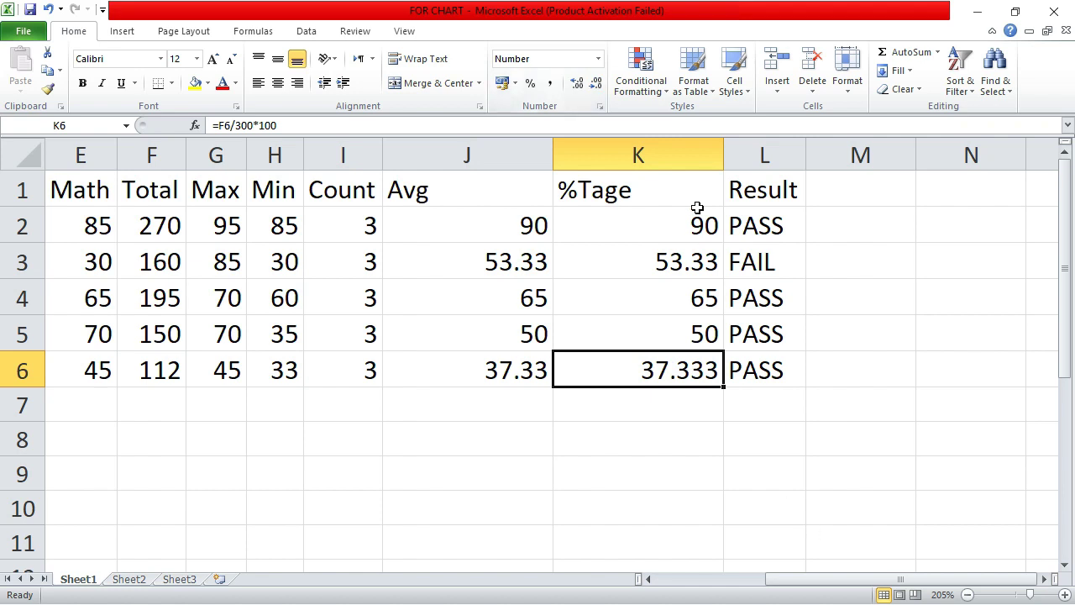
left_click(596, 83)
Autofit the column widths of the whole table A1:L6 again to suit the shortened decimals
left_click_drag(821, 579, 715, 579)
scroll(586, 478, "down", 2)
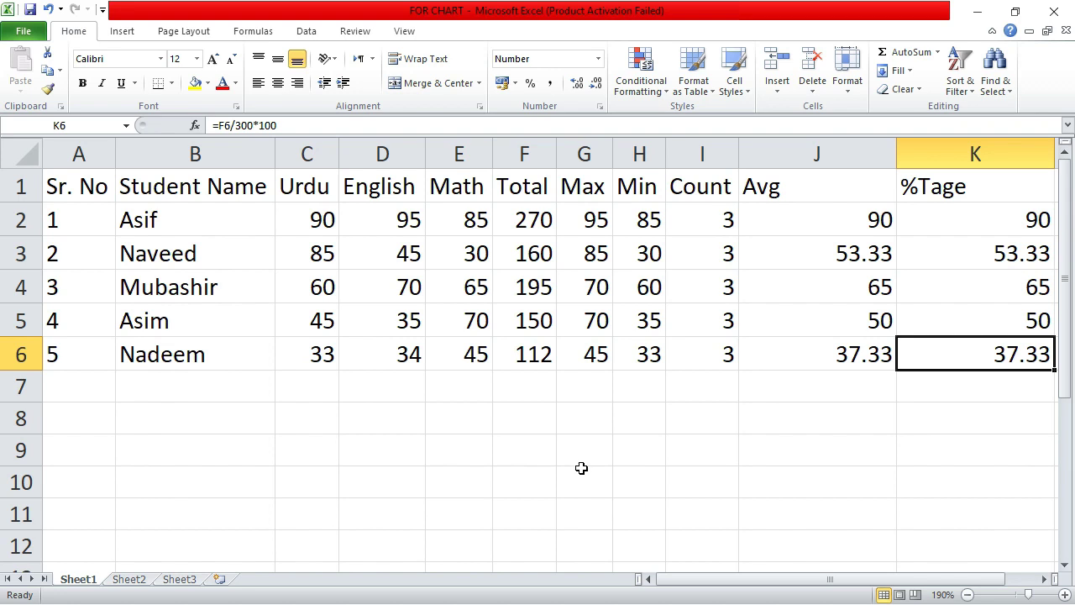
scroll(581, 468, "down", 1)
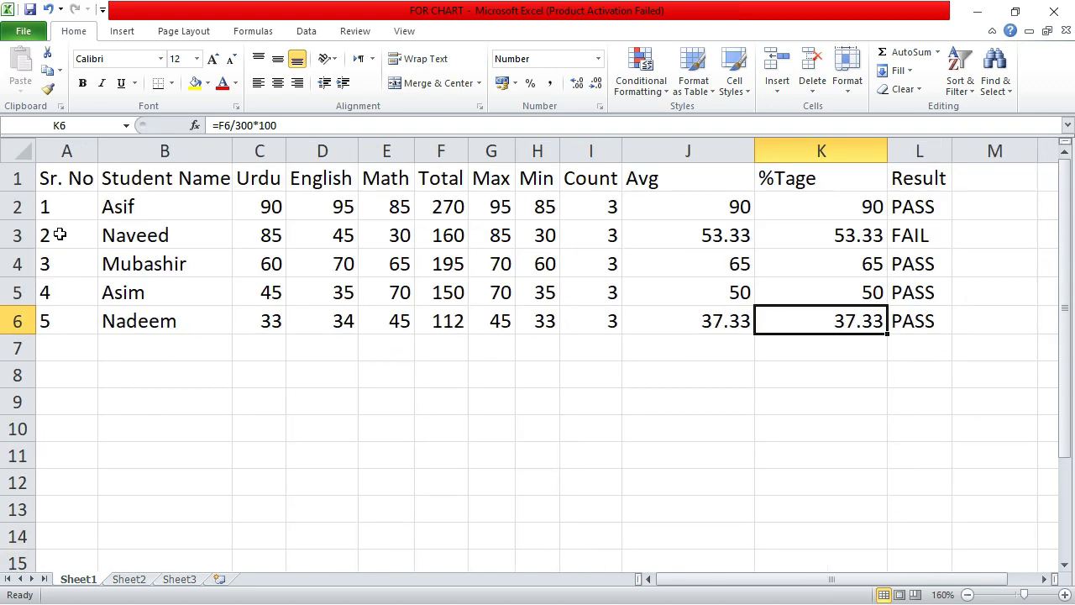
left_click_drag(73, 179, 912, 314)
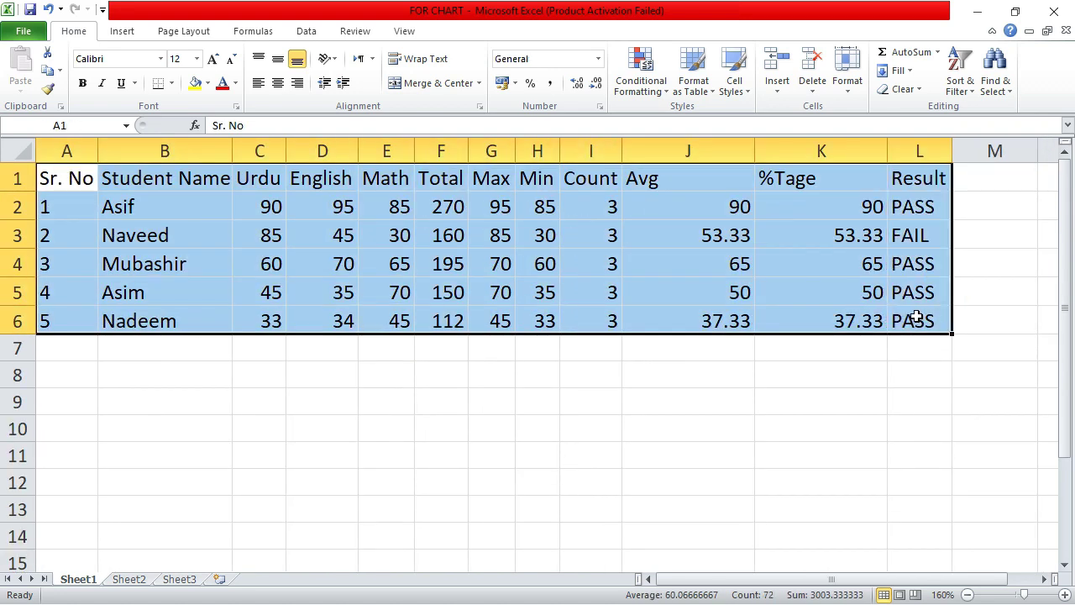
left_click(846, 92)
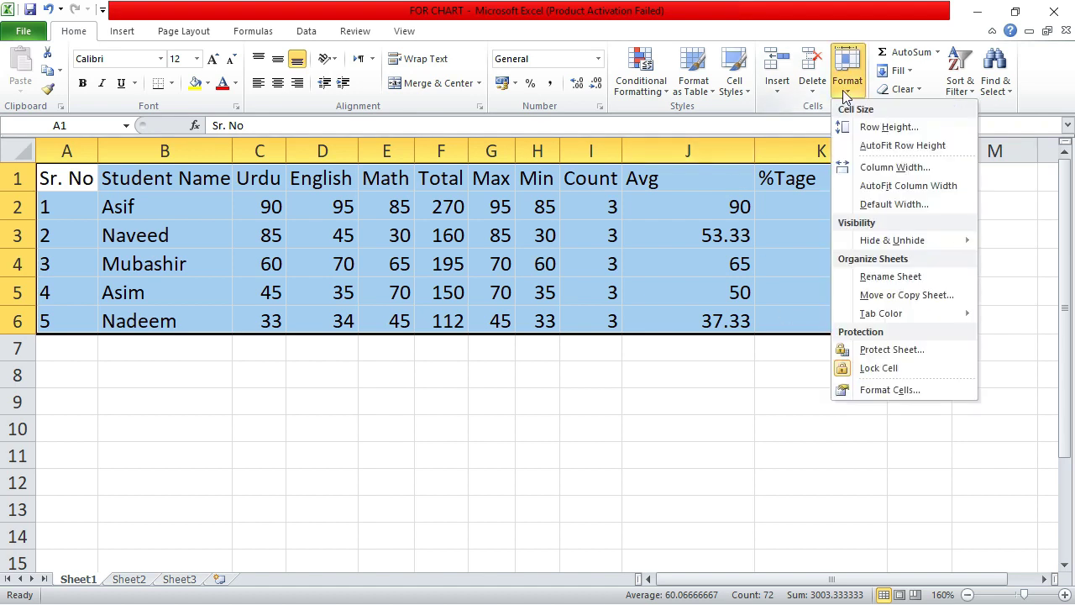
left_click(909, 186)
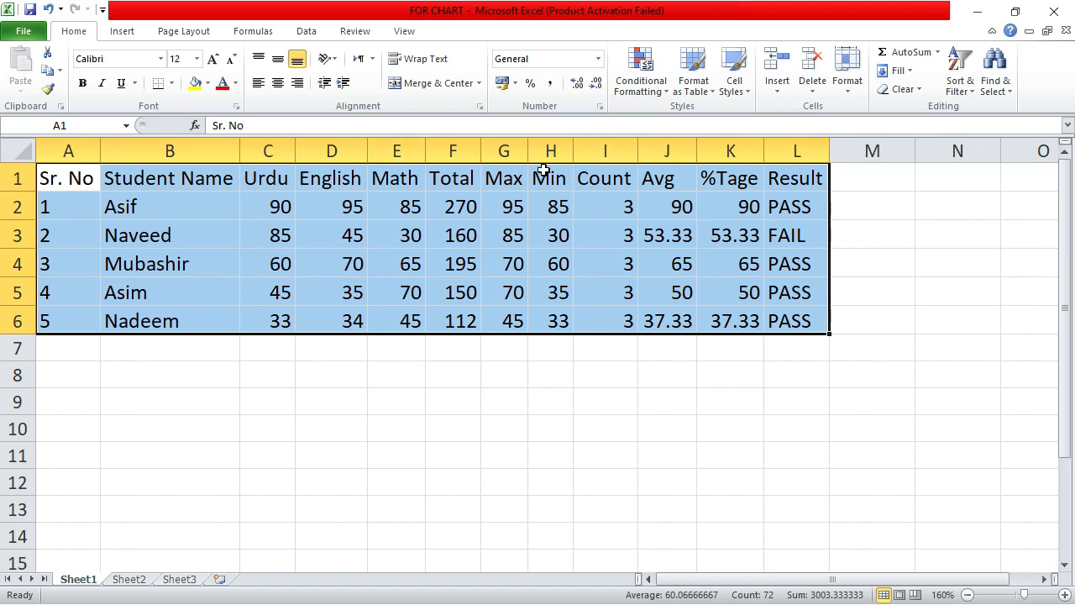
Center the serial numbers in cells A2:A6 horizontally
left_click(72, 207)
key("F2")
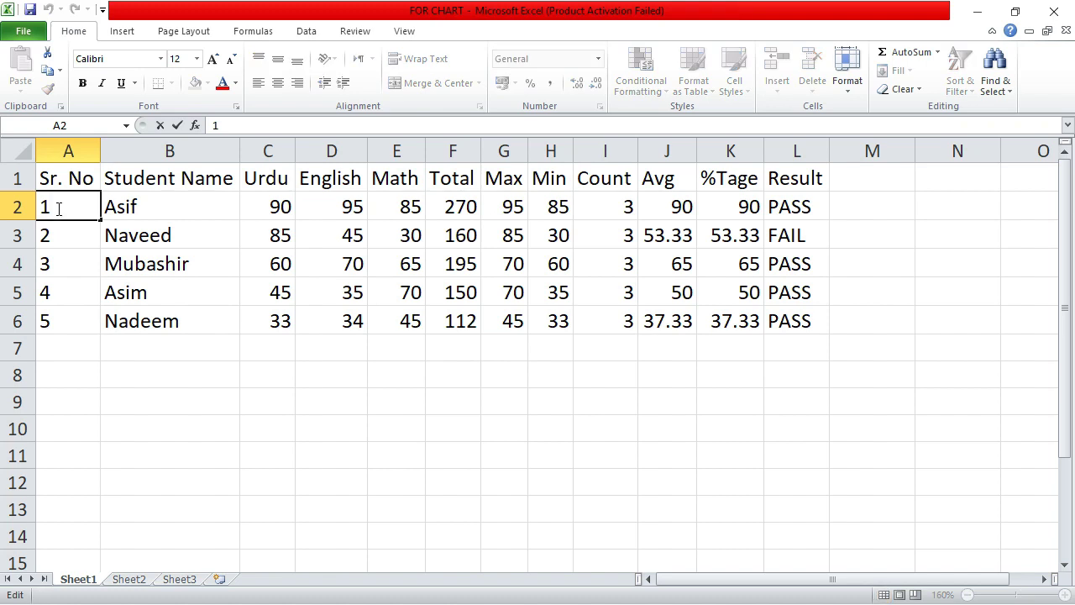
left_click(67, 298)
left_click_drag(72, 197, 65, 316)
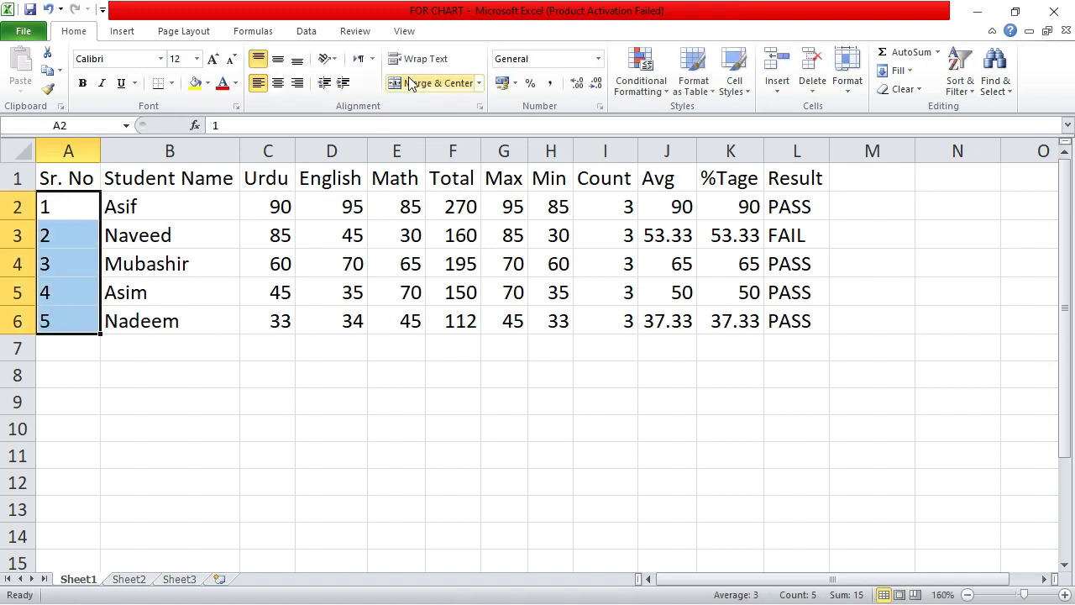
left_click(277, 82)
Center the values in C2:I6 and the results in L2:L6 horizontally
left_click_drag(271, 205, 618, 329)
left_click(277, 83)
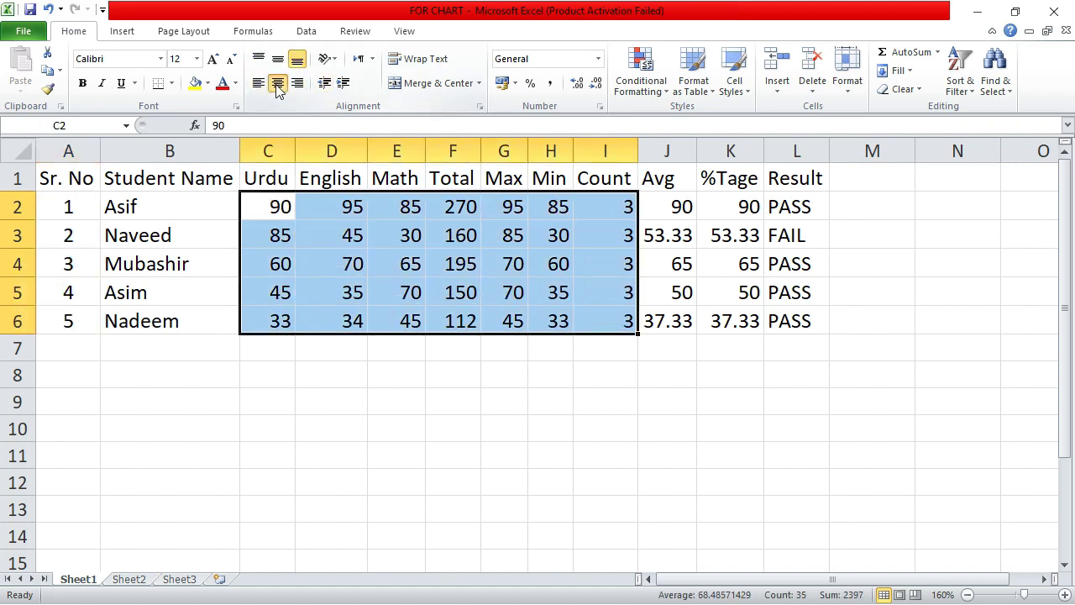
left_click_drag(780, 200, 792, 328)
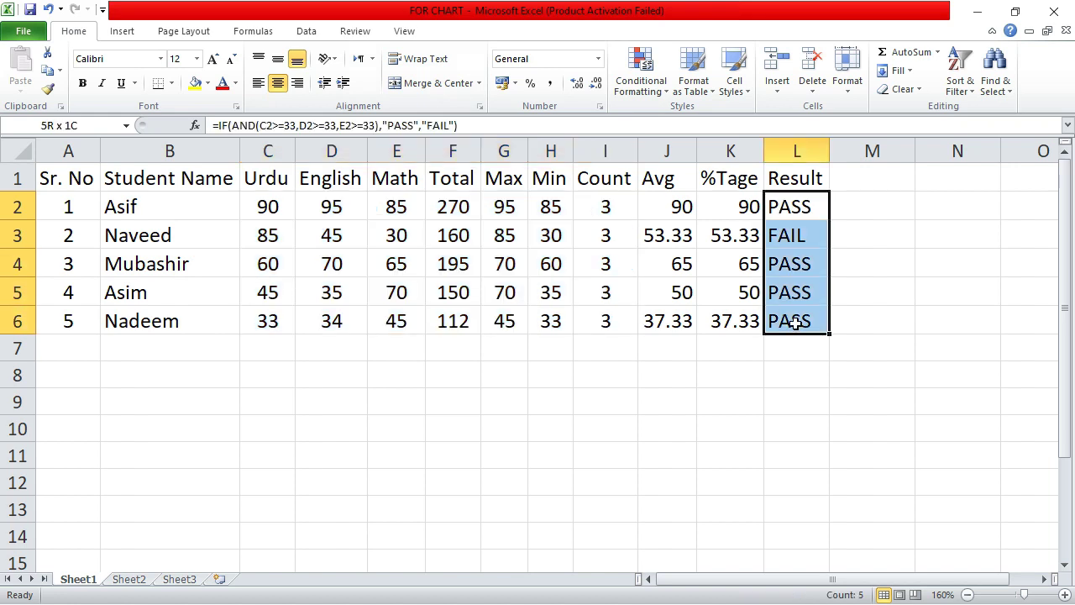
left_click(277, 83)
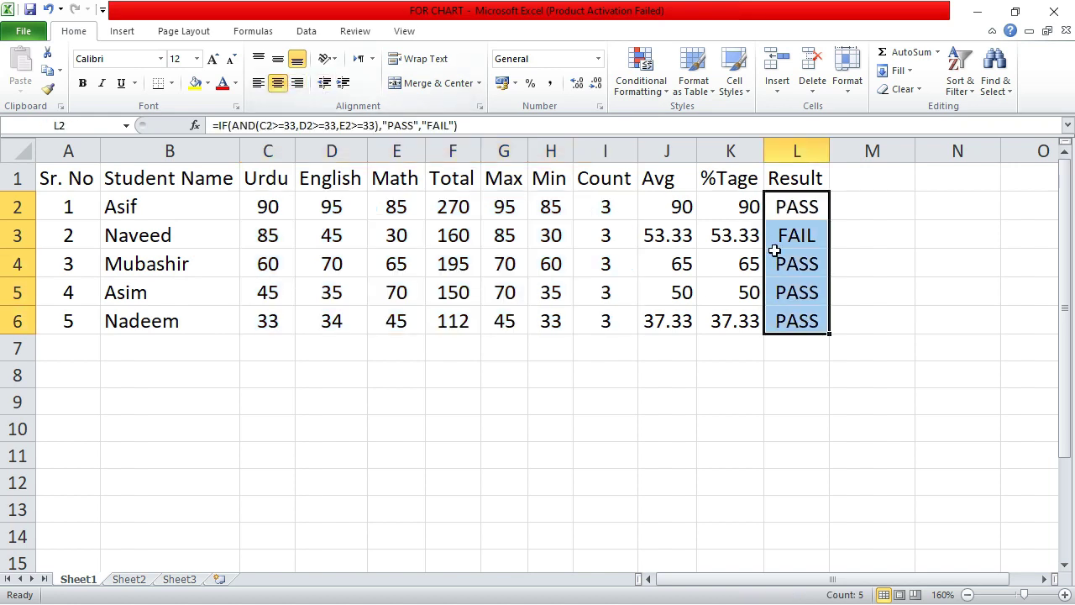
Center the header row A1:L1 and fill it with yellow
left_click_drag(58, 180, 797, 178)
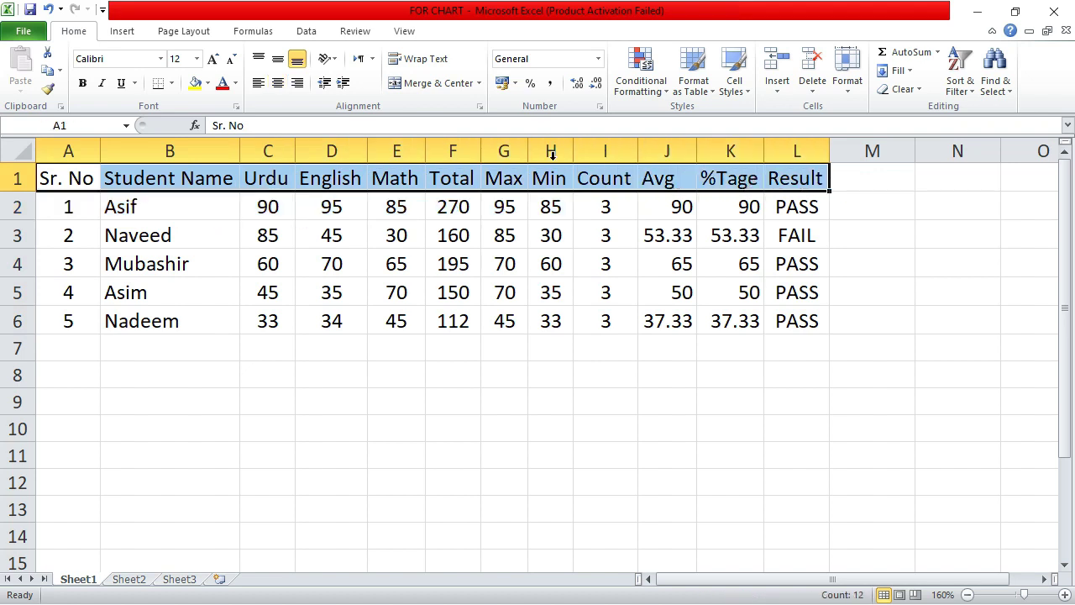
left_click(278, 84)
left_click(237, 84)
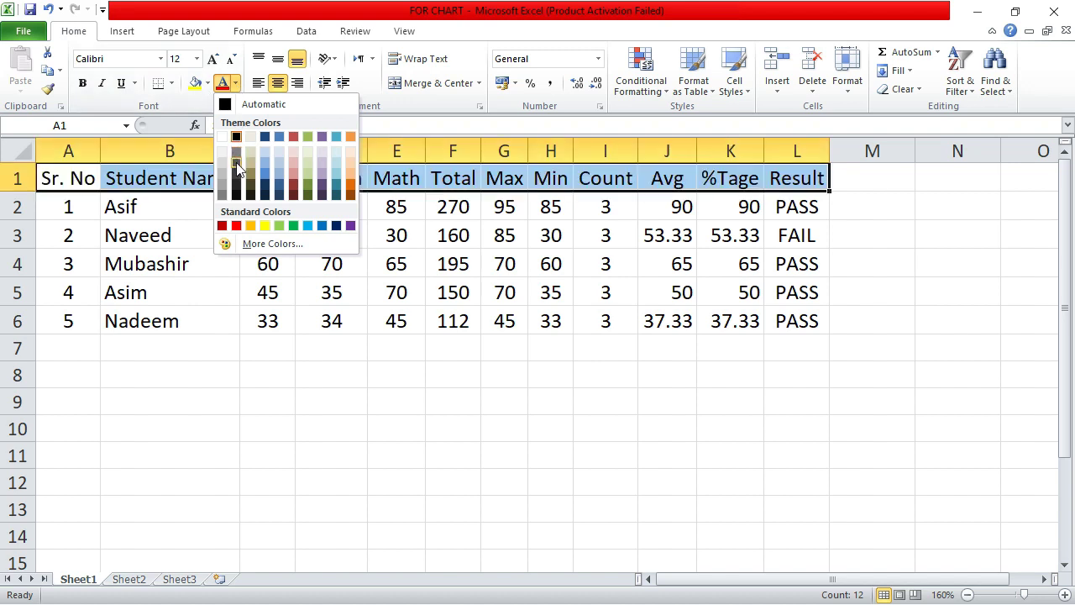
left_click(207, 84)
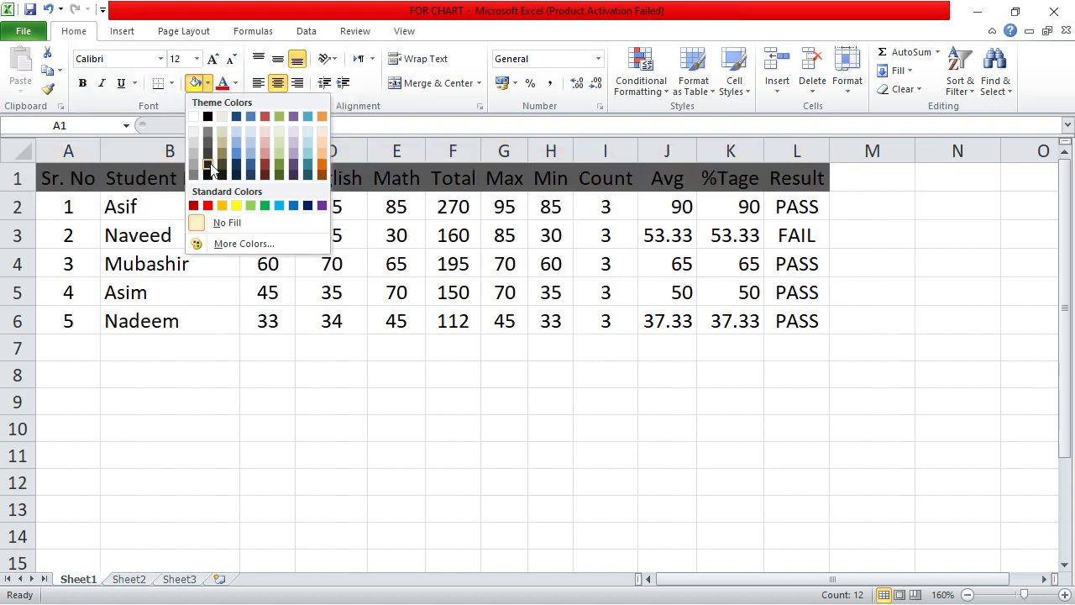
left_click(250, 205)
left_click(370, 342)
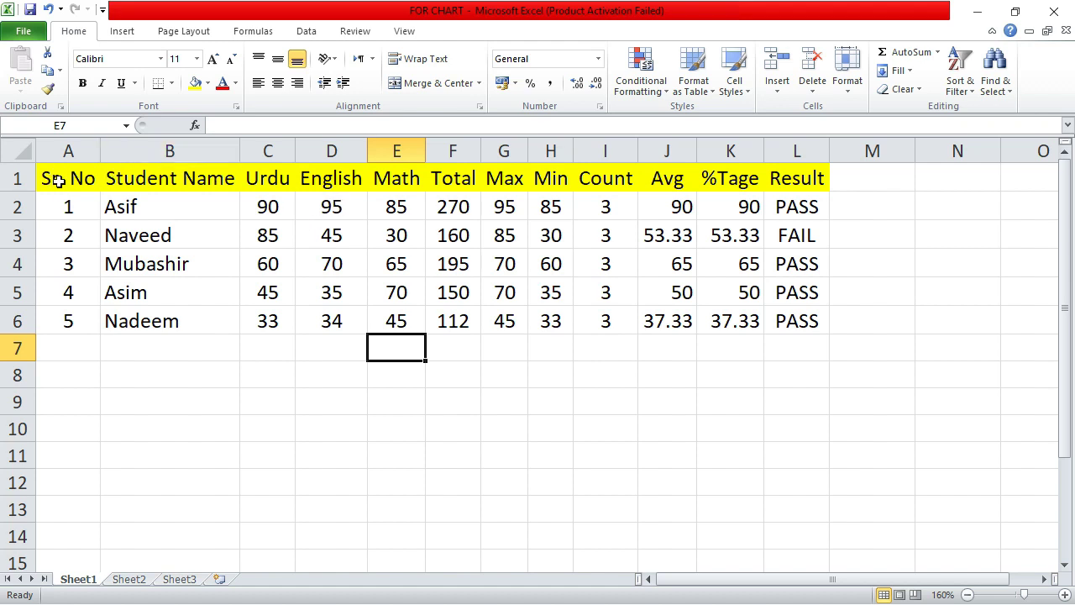
Examine the print preview of the sheet with the No Scaling option, and return to the worksheet
left_click_drag(64, 180, 811, 319)
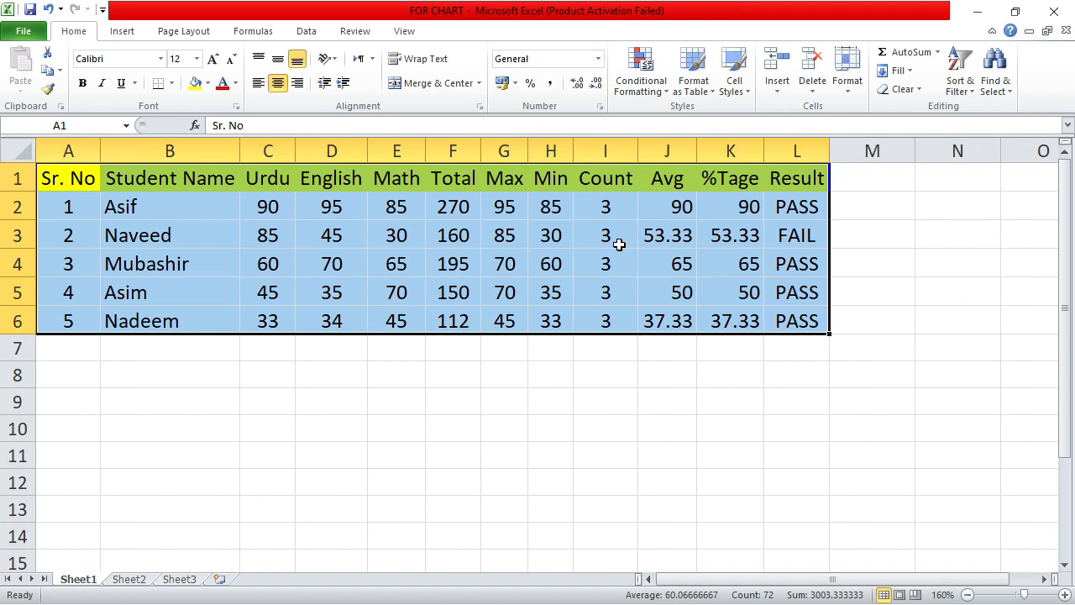
key("ctrl+p")
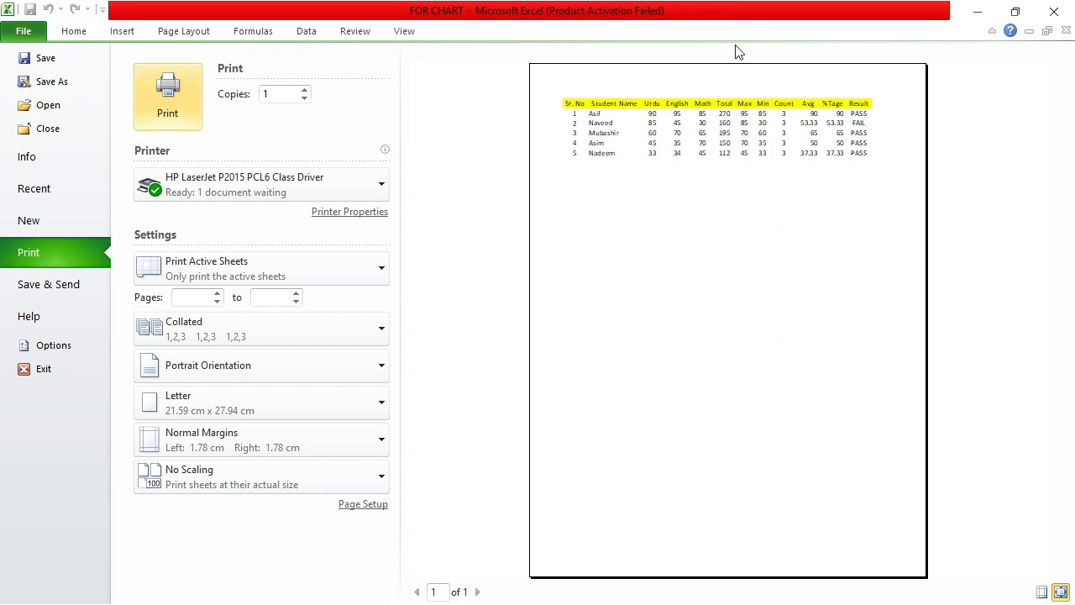
left_click(255, 480)
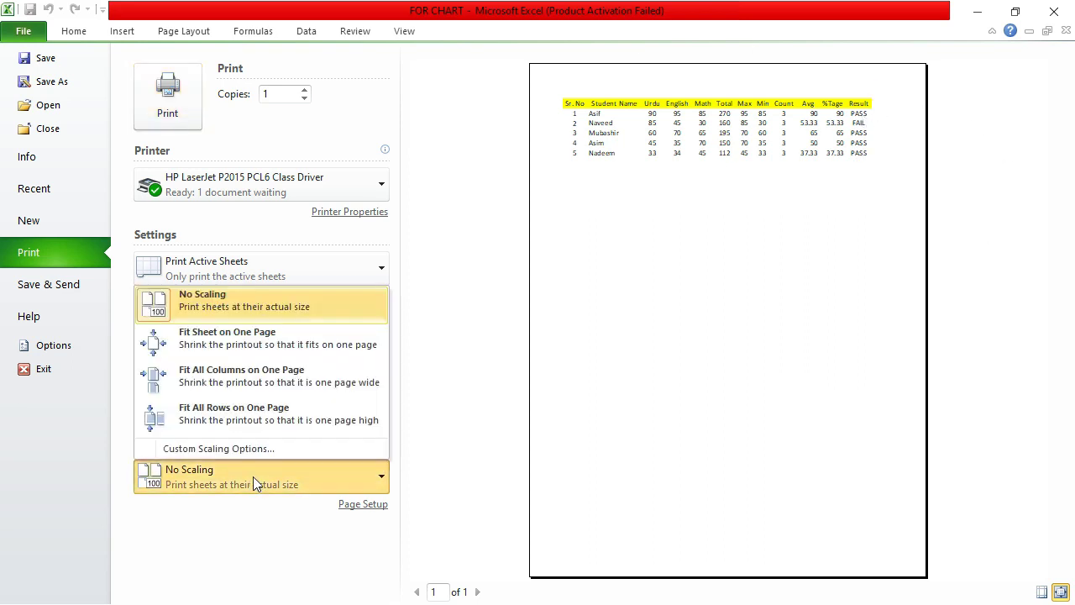
left_click(239, 306)
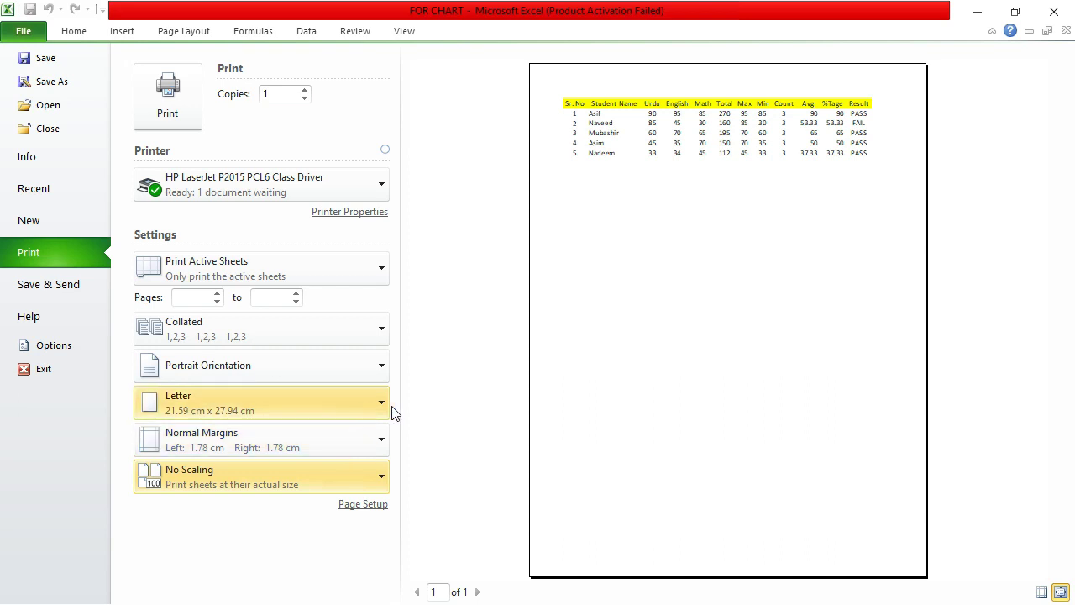
left_click(74, 38)
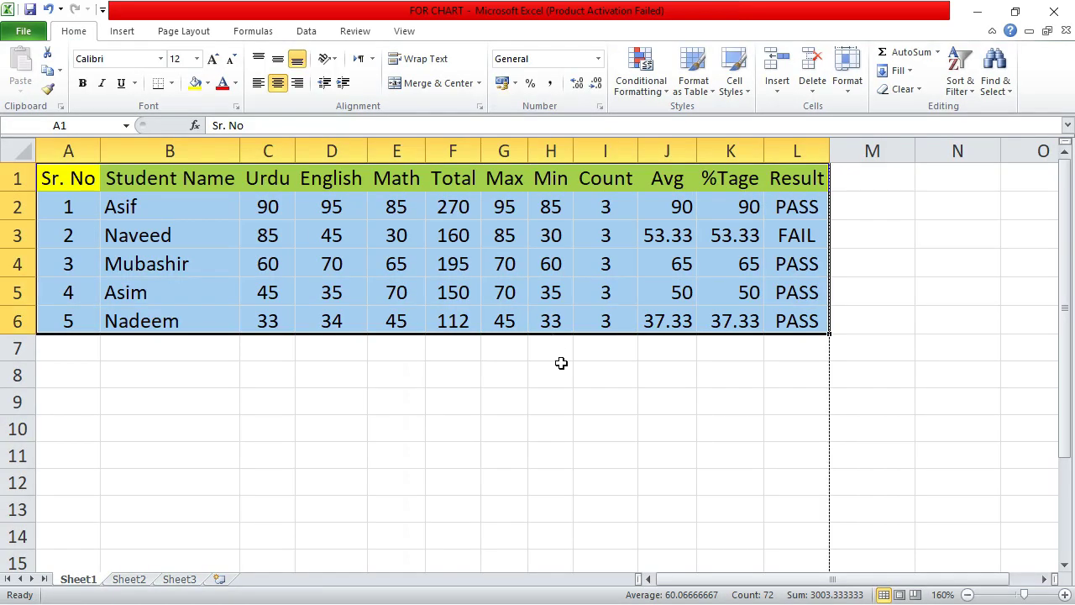
left_click(561, 401)
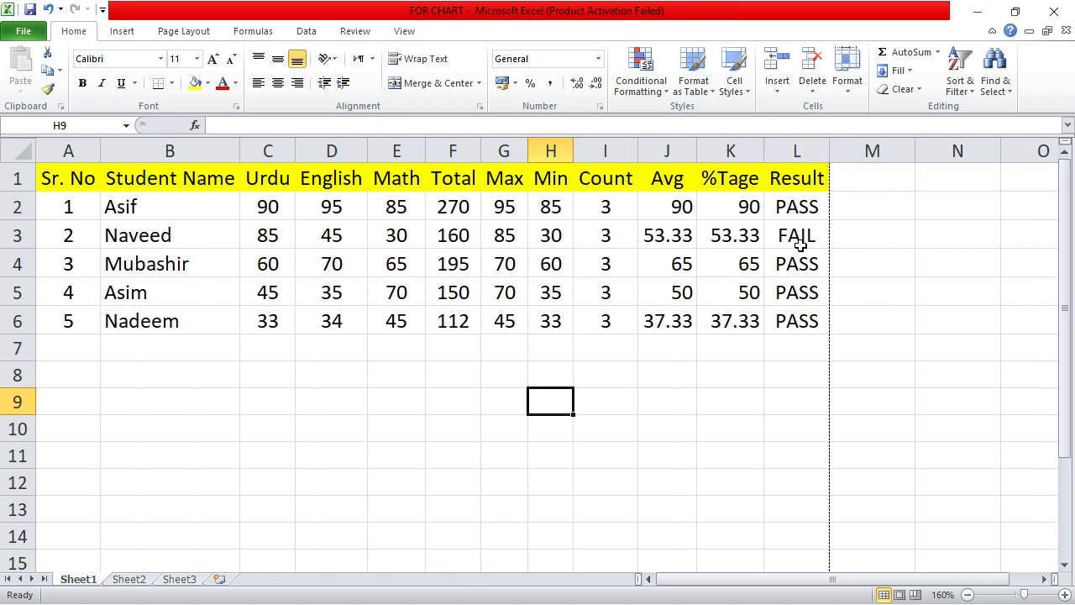
Copy the Result column L1:L6 and paste it into column M starting at M1
left_click_drag(810, 180, 794, 295)
key("ctrl+c")
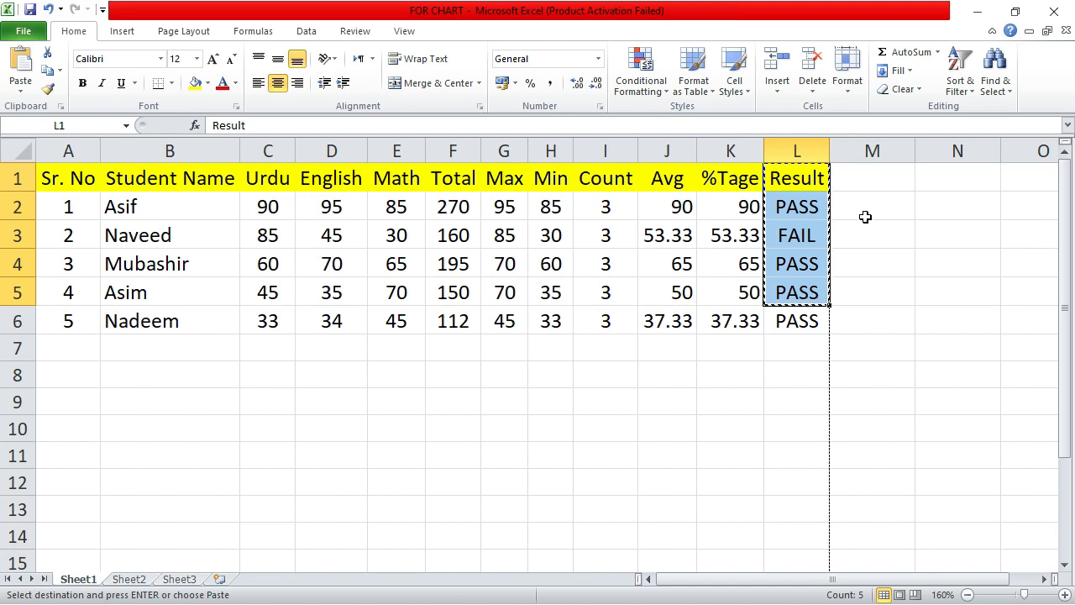
left_click(790, 262)
left_click_drag(784, 183, 792, 321)
left_click(863, 187)
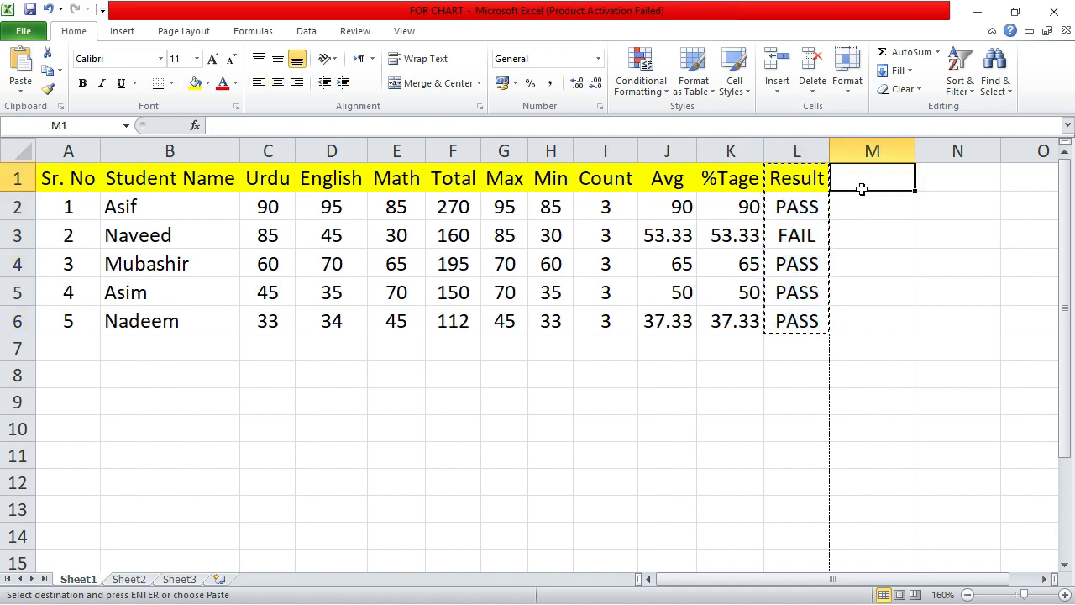
key("ctrl+v")
left_click(886, 387)
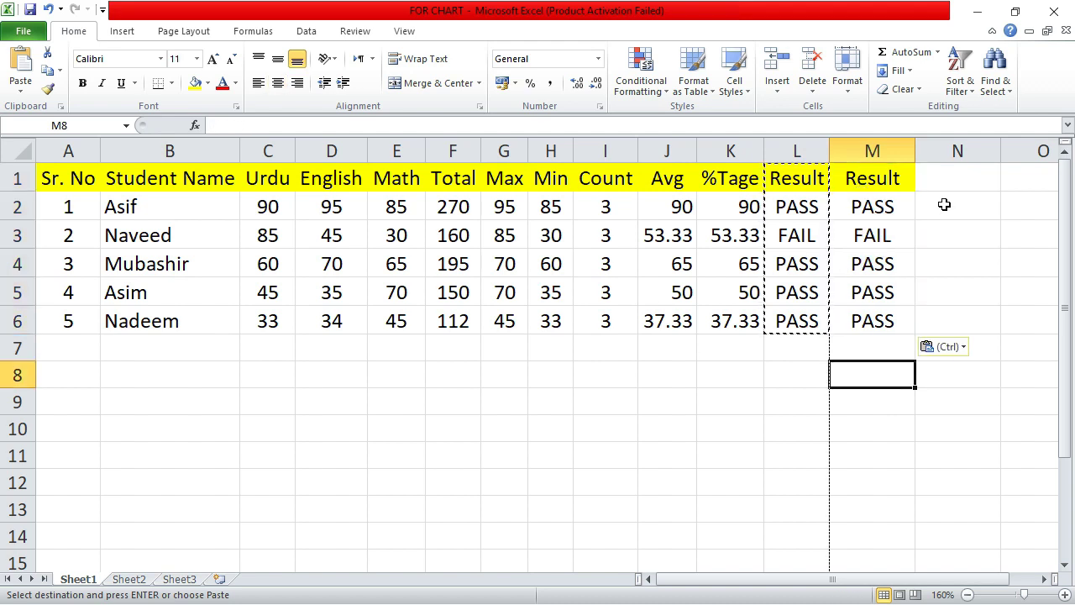
Set the print scaling to Fit Sheet on One Page, check the preview, and return to the worksheet
left_click_drag(68, 183, 891, 330)
key("Escape")
key("ctrl+p")
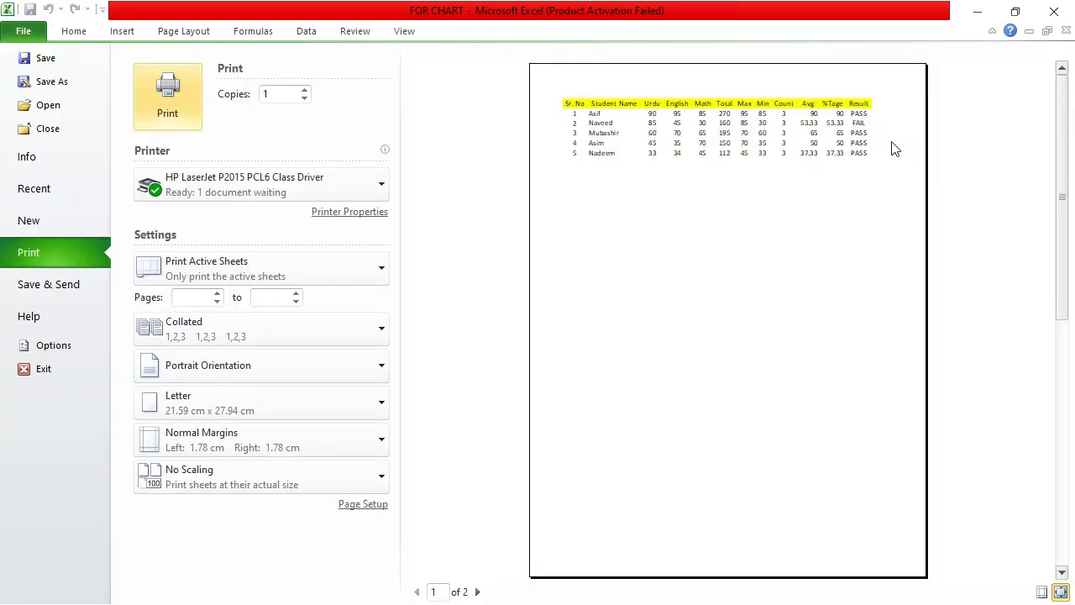
left_click(236, 469)
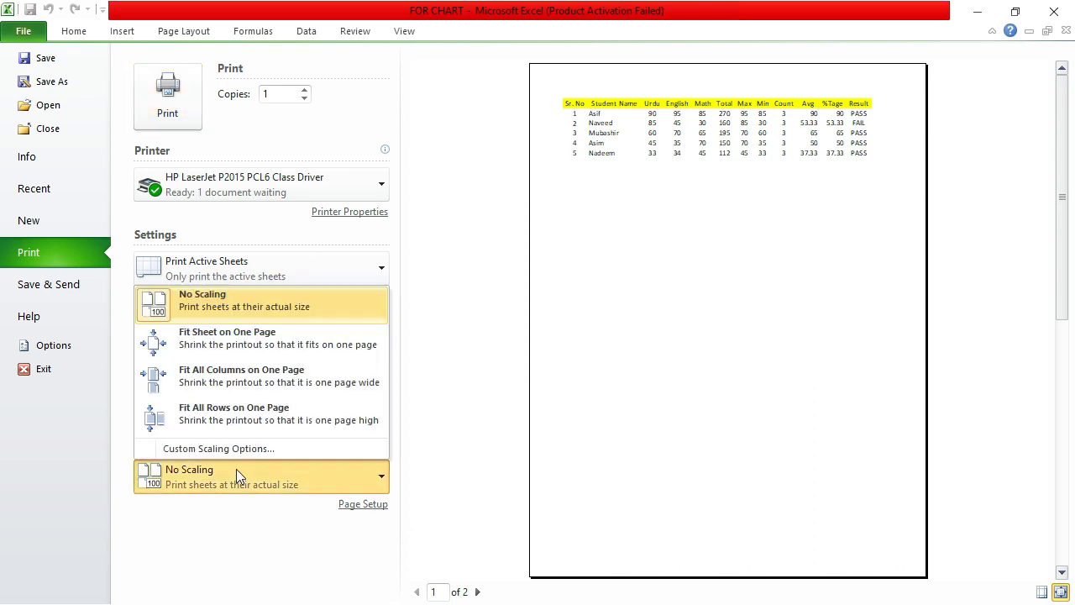
left_click(252, 353)
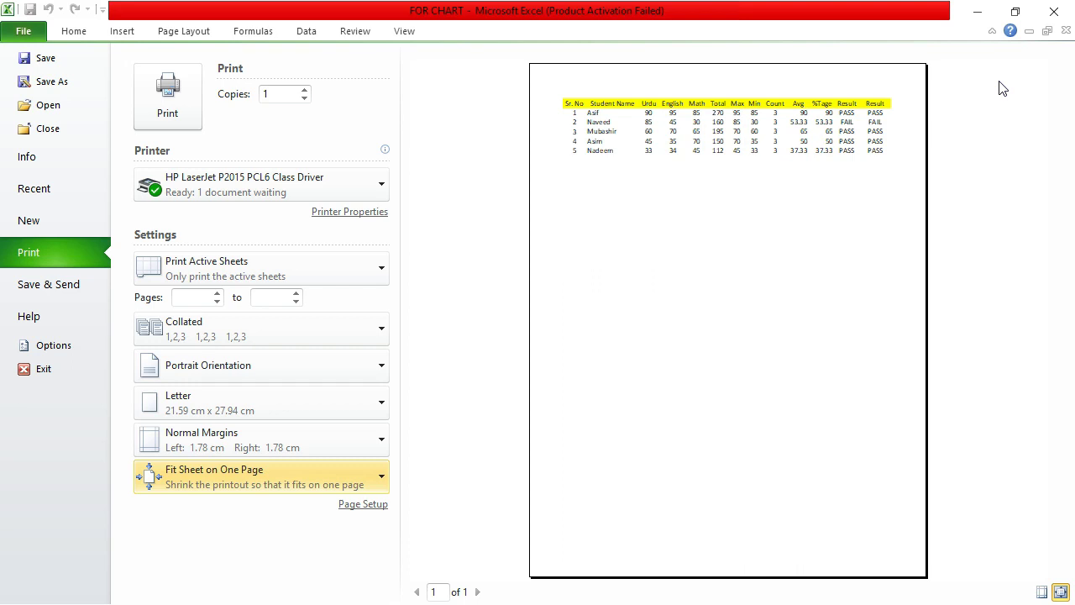
left_click(82, 33)
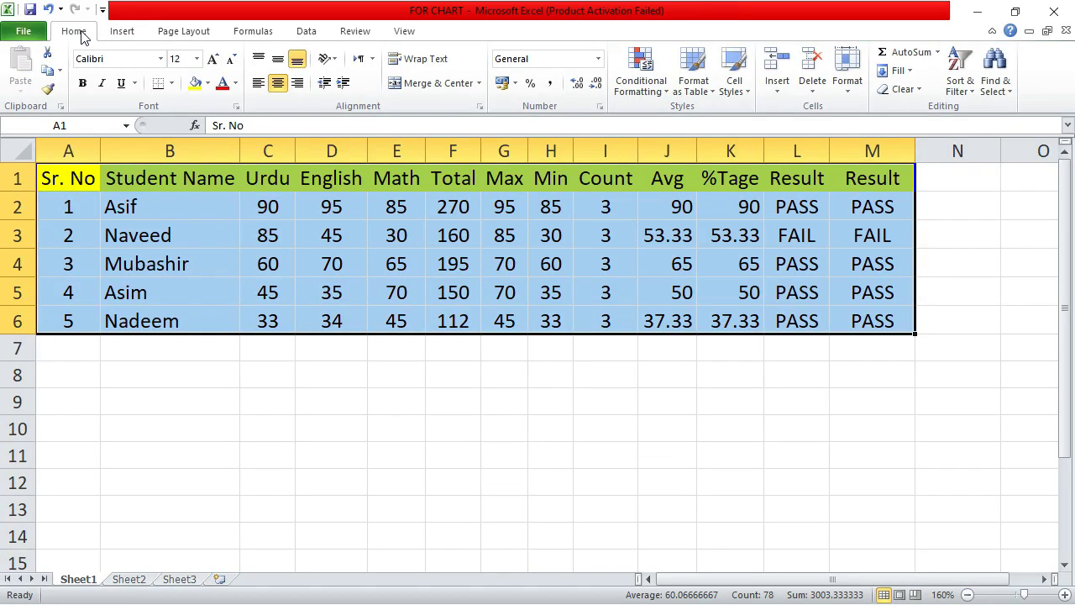
left_click(321, 402)
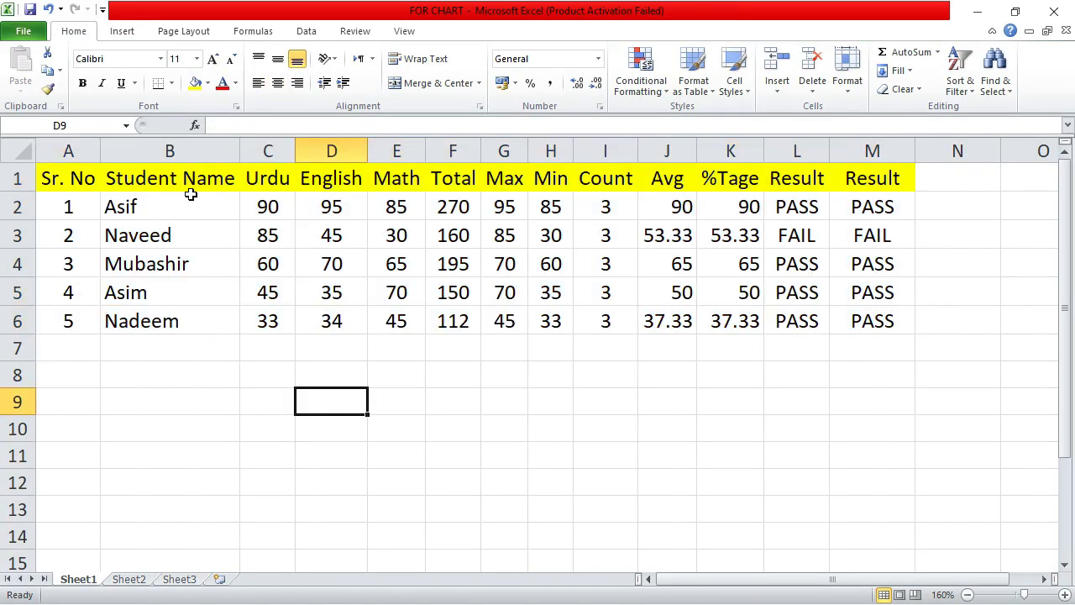
In the page setup, adjust the scaling to 100% of normal size and choose A4 as the paper size
left_click(174, 35)
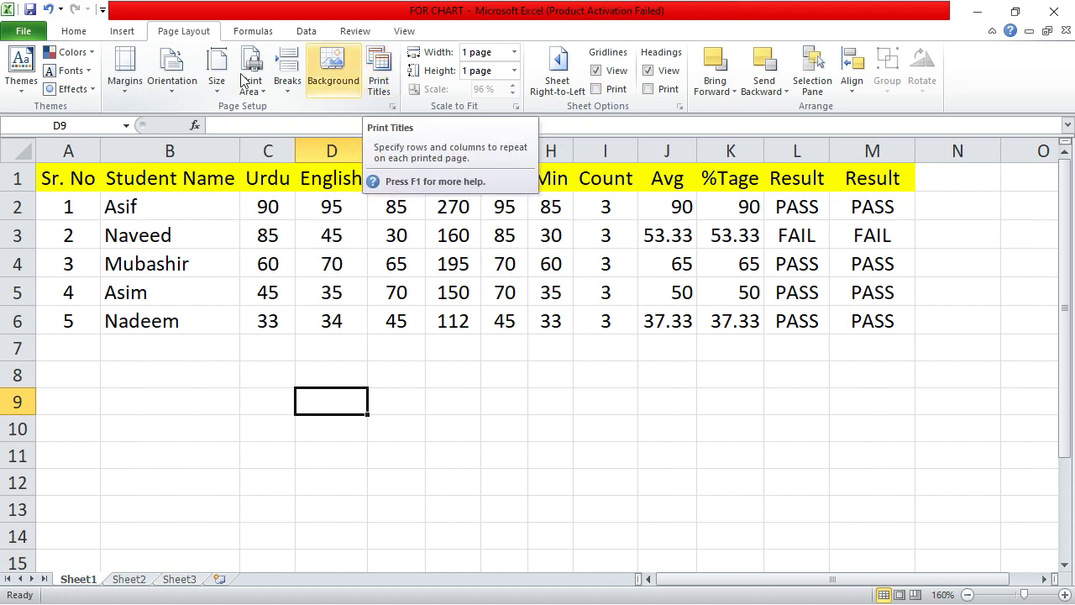
left_click(122, 93)
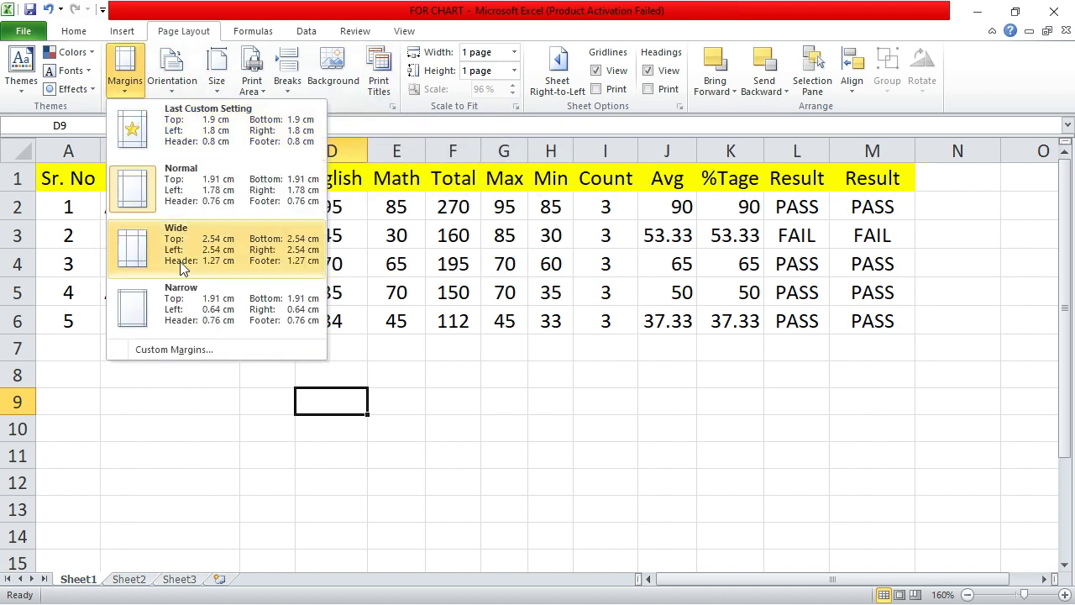
left_click(200, 346)
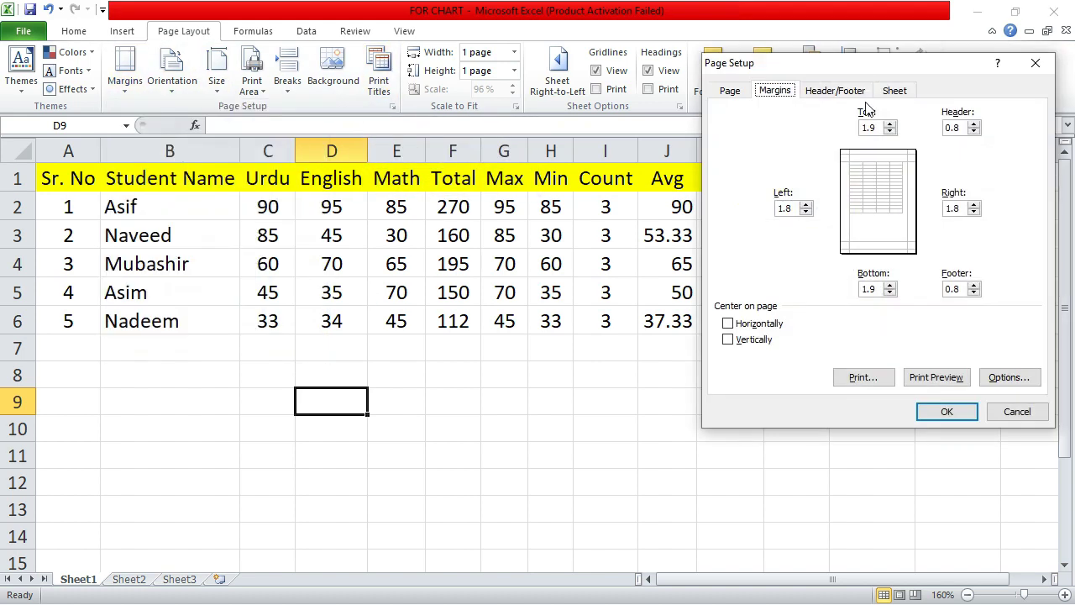
left_click_drag(847, 116, 733, 162)
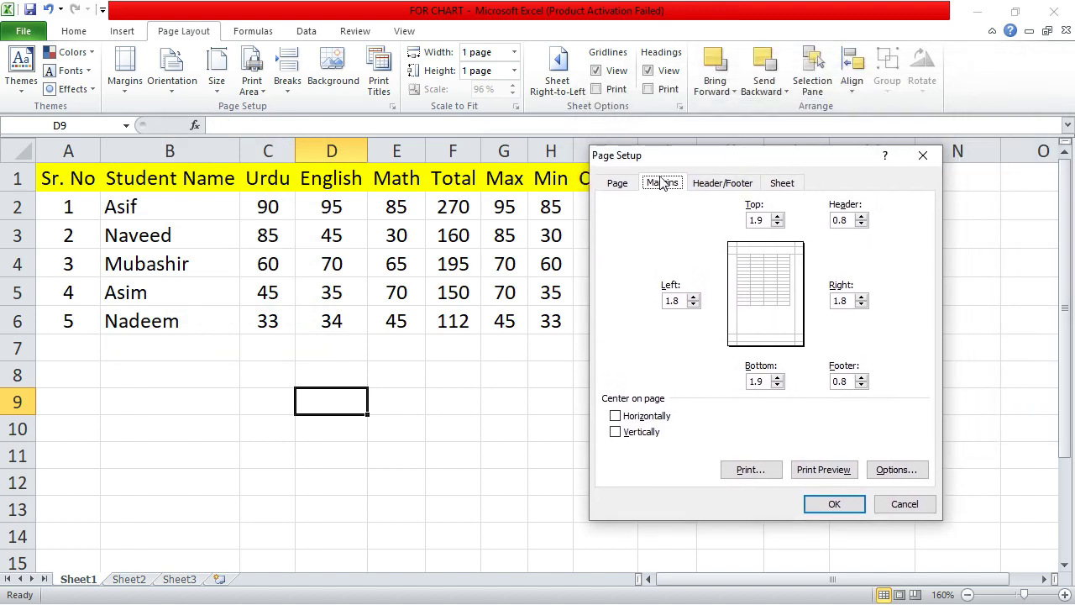
left_click(614, 190)
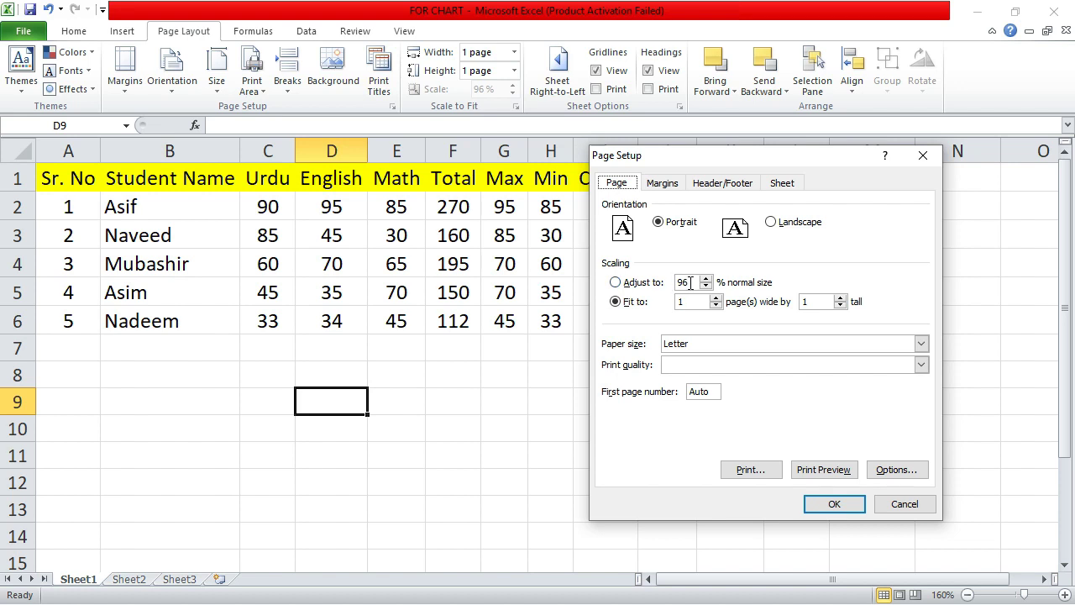
left_click_drag(695, 282, 658, 291)
type("1")
left_click(731, 343)
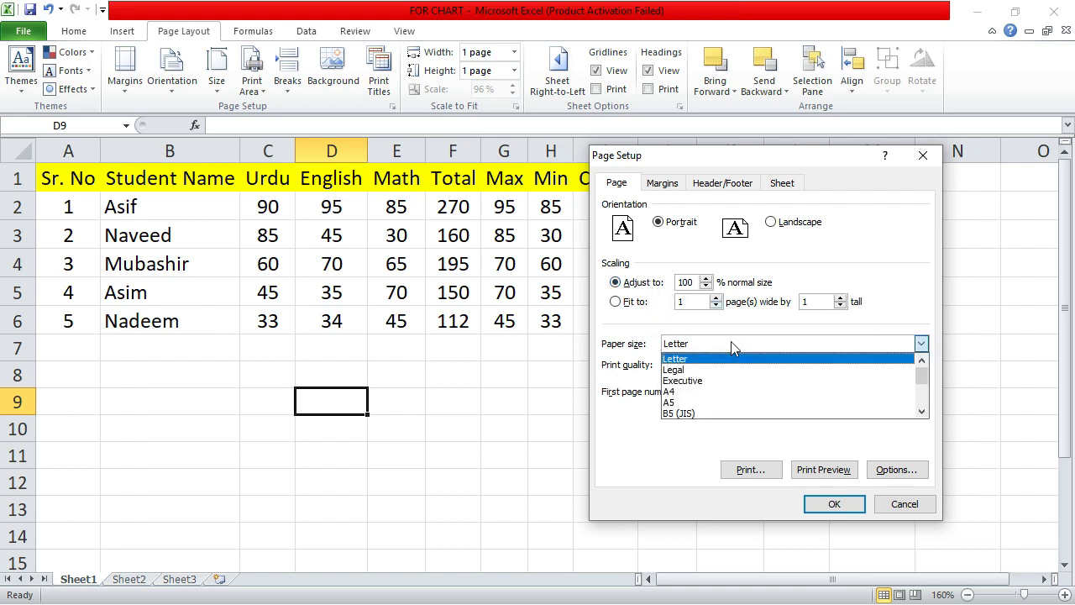
left_click(683, 394)
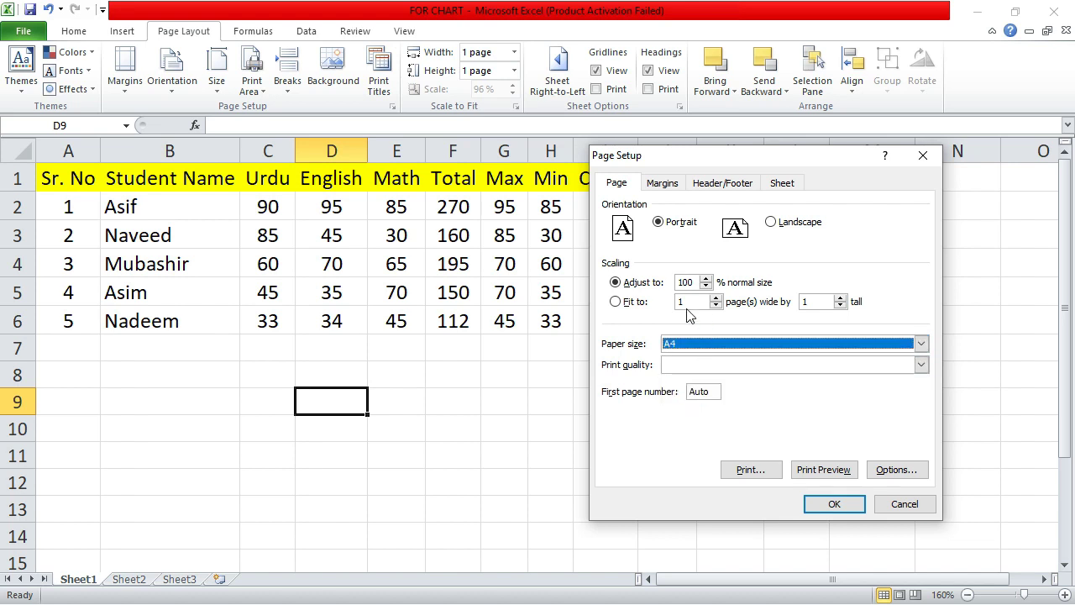
left_click(706, 366)
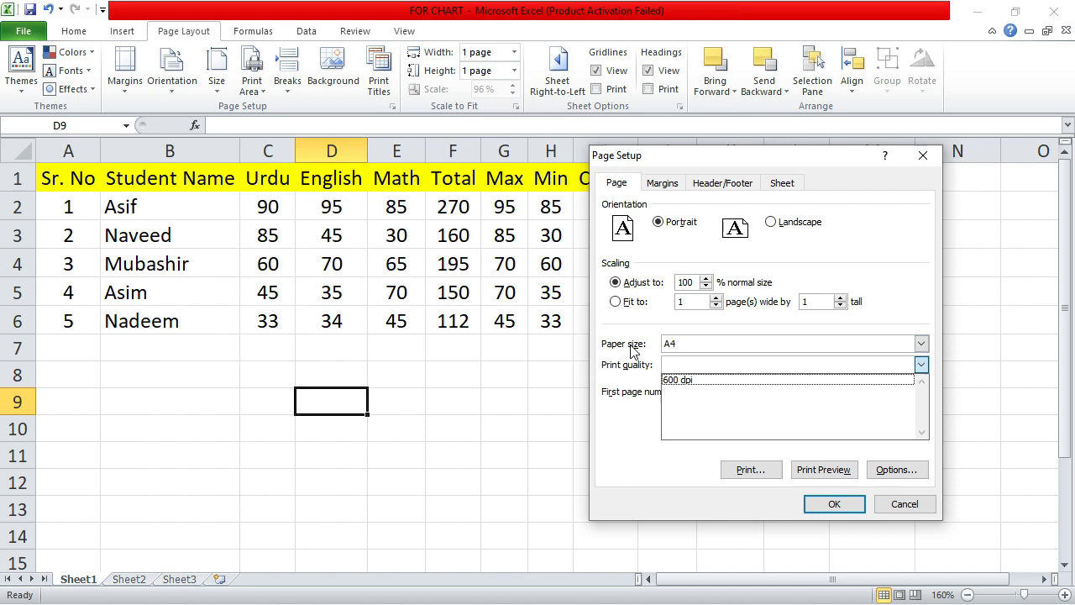
left_click(638, 467)
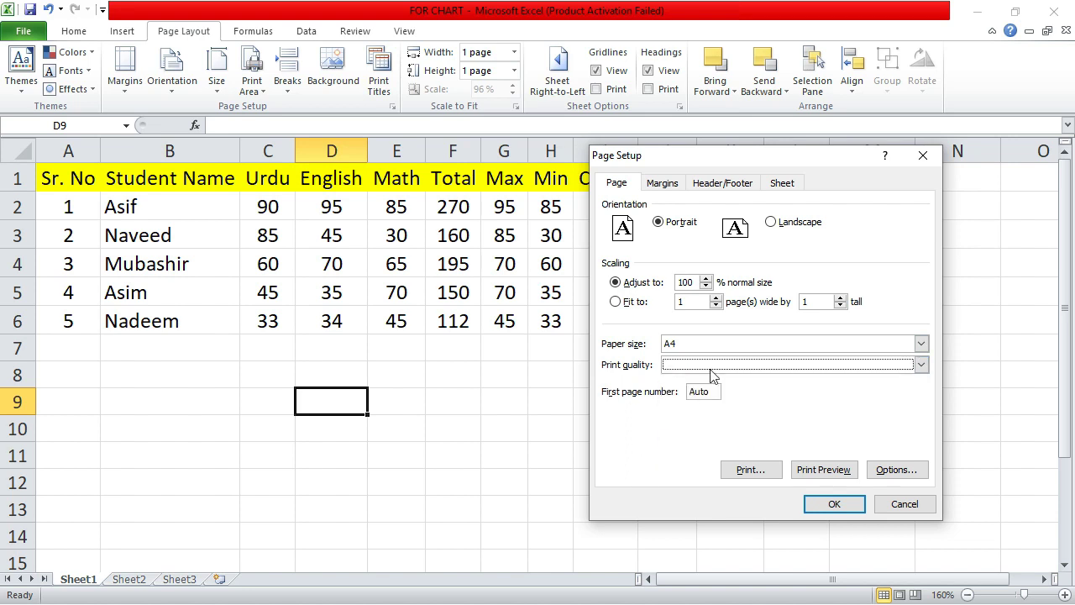
Create a custom header with the page number in its center section
left_click(664, 184)
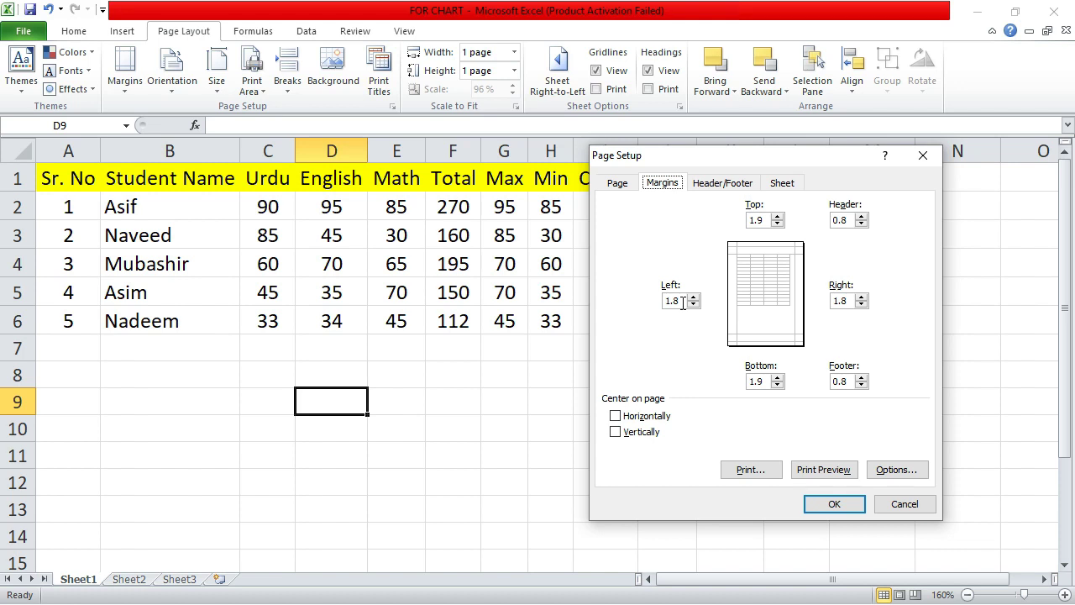
left_click_drag(683, 303, 664, 301)
left_click(736, 184)
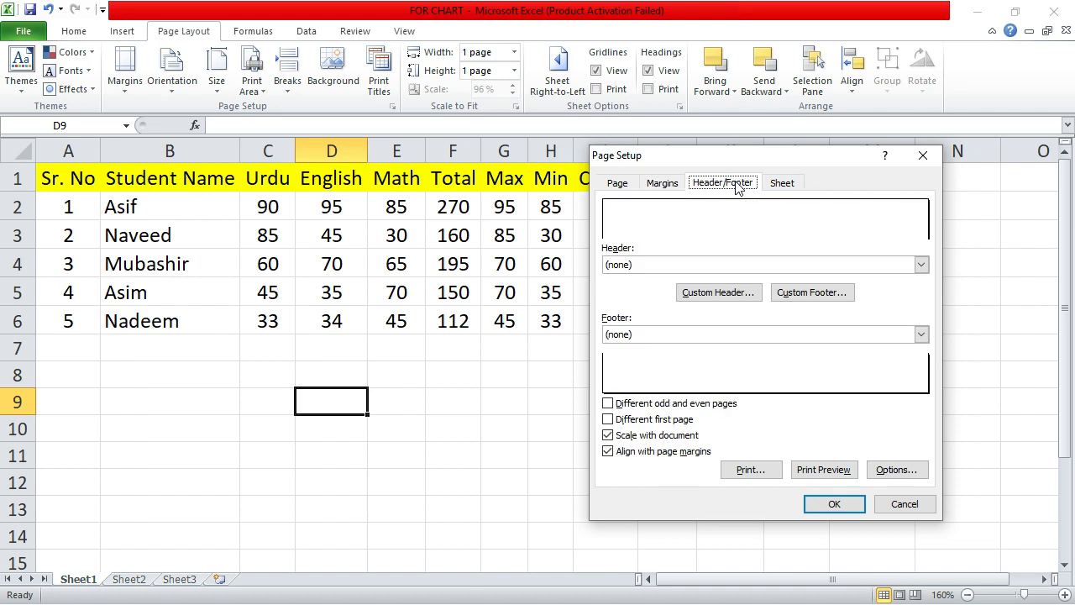
left_click(716, 296)
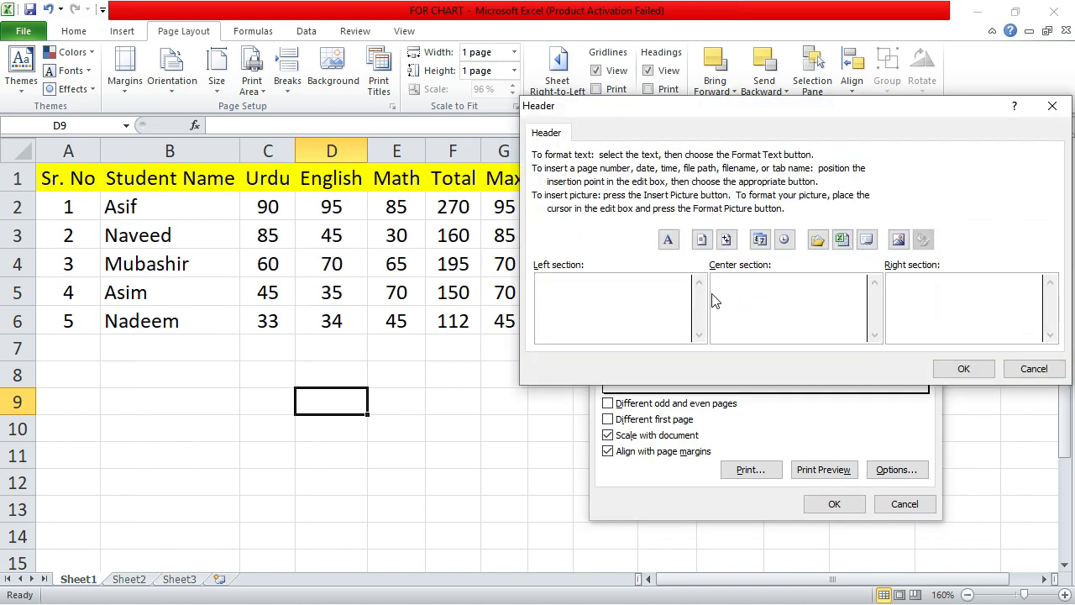
left_click(768, 286)
left_click(702, 240)
left_click(634, 291)
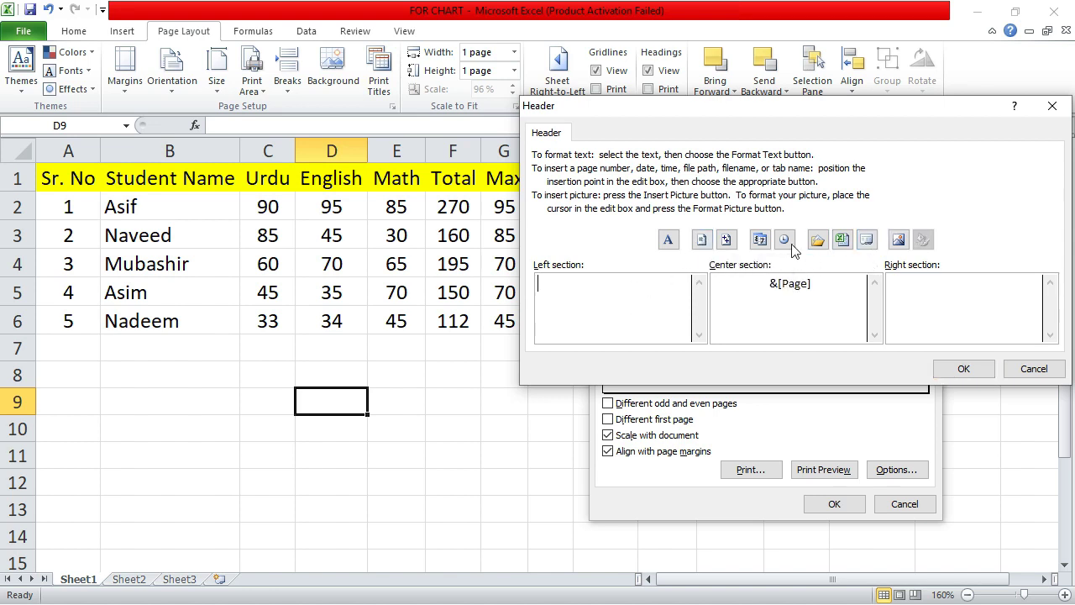
left_click(670, 241)
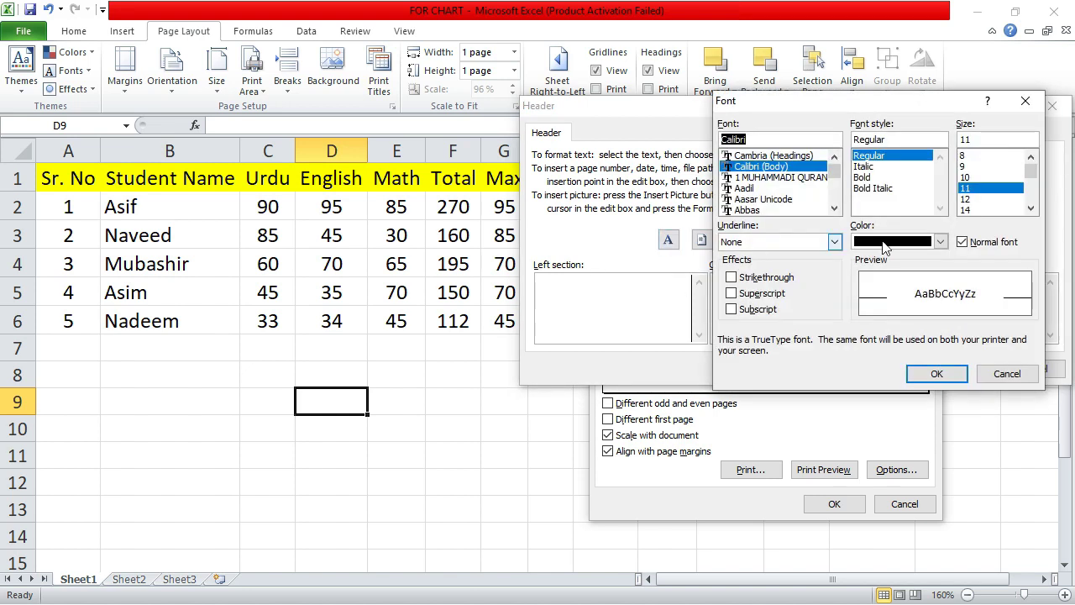
left_click_drag(871, 110, 214, 104)
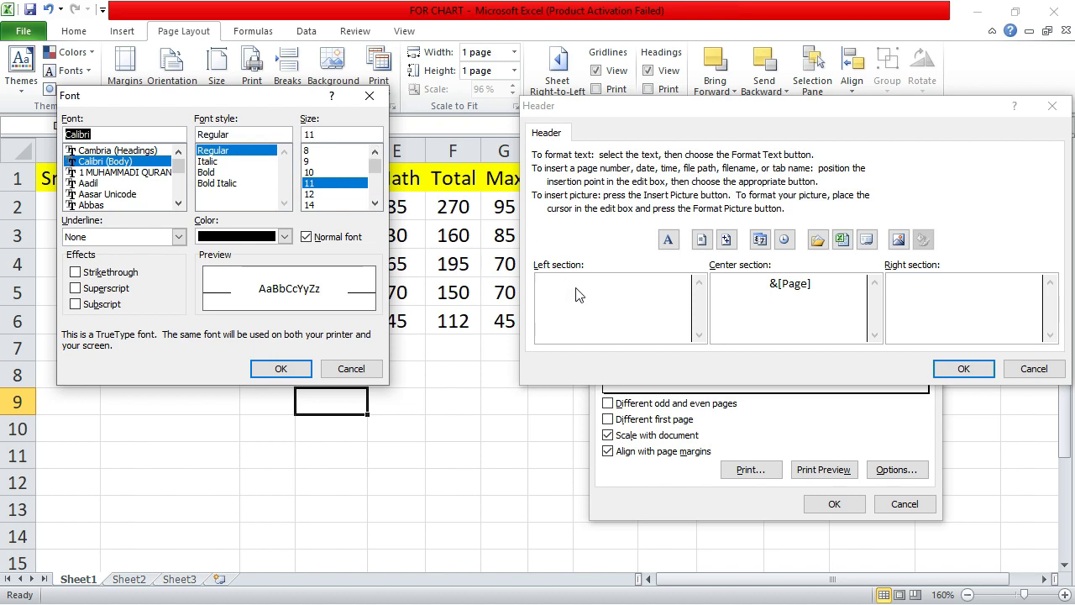
left_click(372, 94)
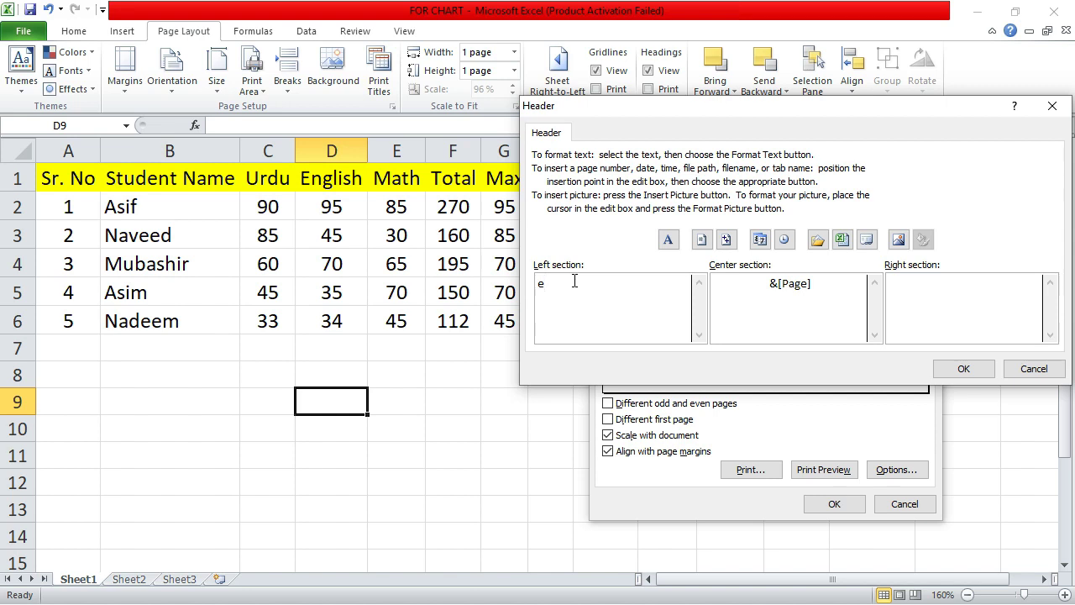
Enter ENGLISH 1 in the left section of the custom header
key("BackSpace")
key("BackSpace")
type("EGM;OS")
key("BackSpace")
key("BackSpace")
key("BackSpace")
key("BackSpace")
key("BackSpace")
type("NGLISH")
Enter BA/BSC in the right section of the custom header and apply the page setup
left_click(944, 285)
type("BA")
key("super")
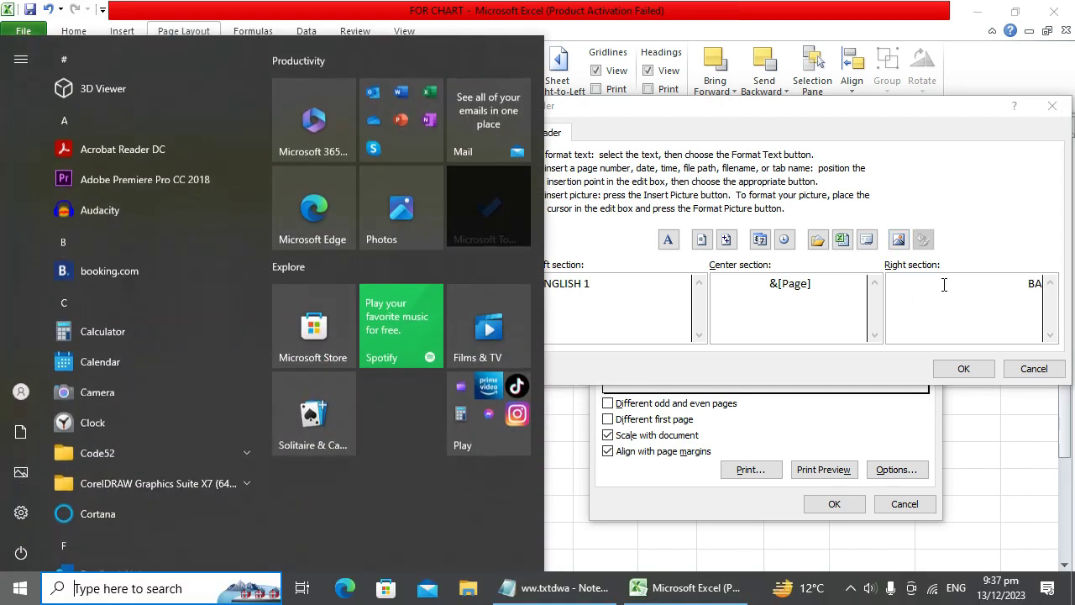
key("alt+Tab")
key("alt+Tab")
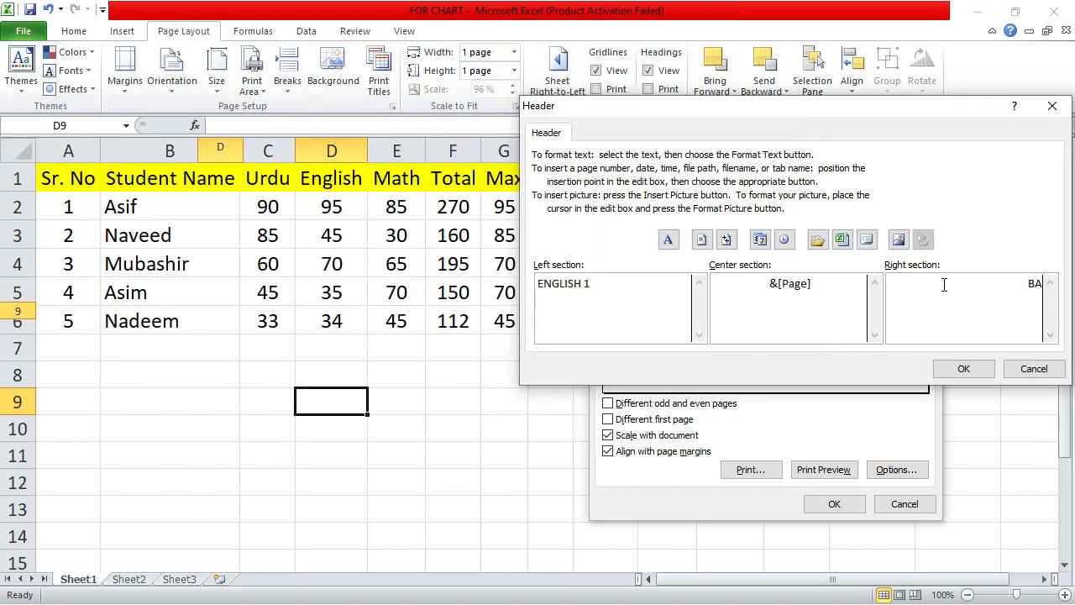
type("/b")
key("BackSpace")
type("BSC")
left_click(964, 370)
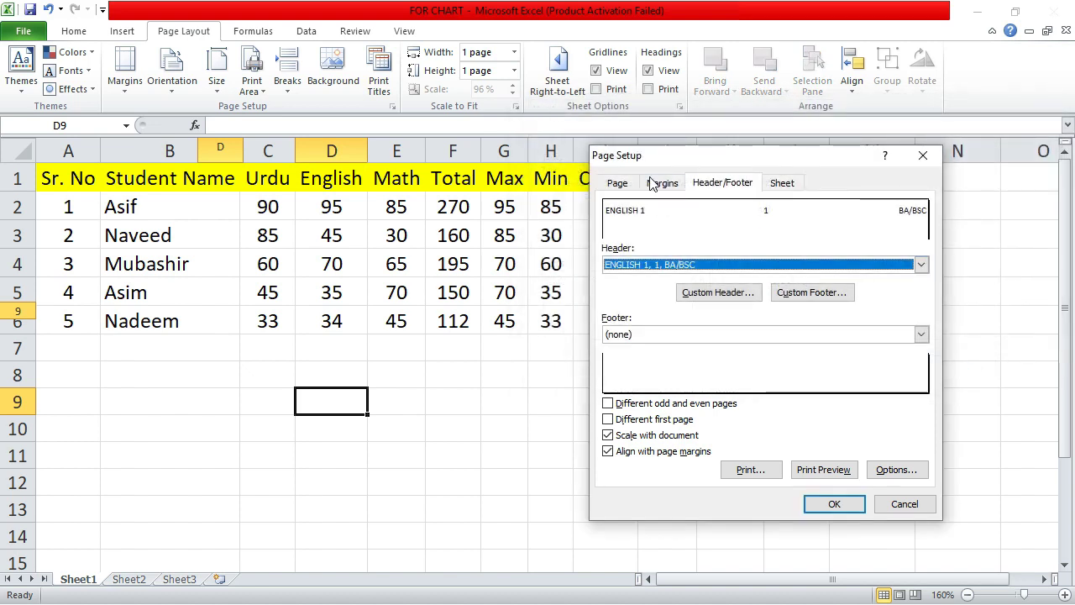
left_click(790, 186)
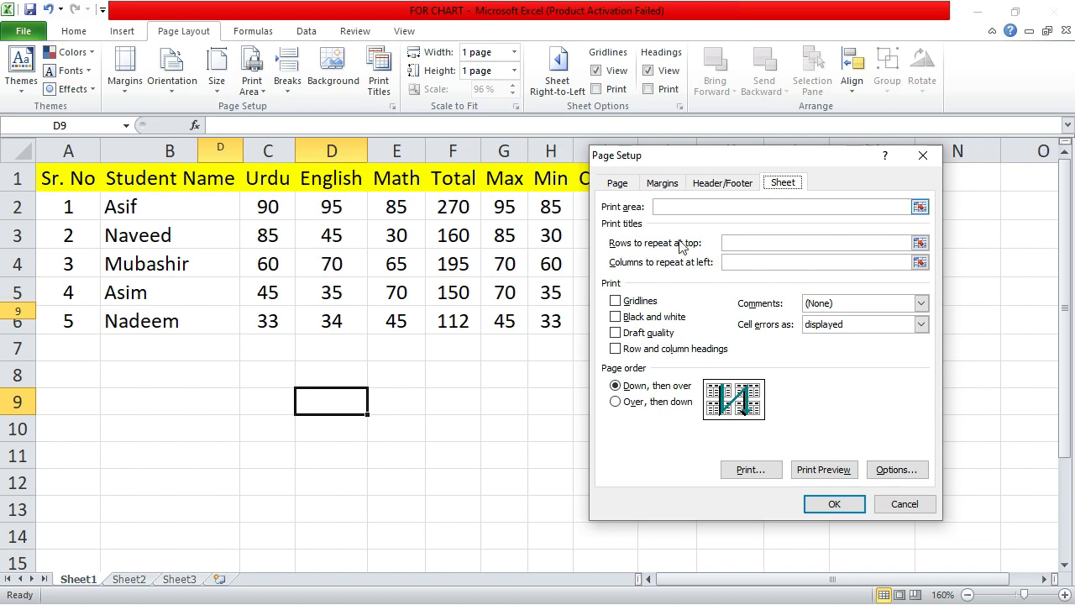
left_click(835, 505)
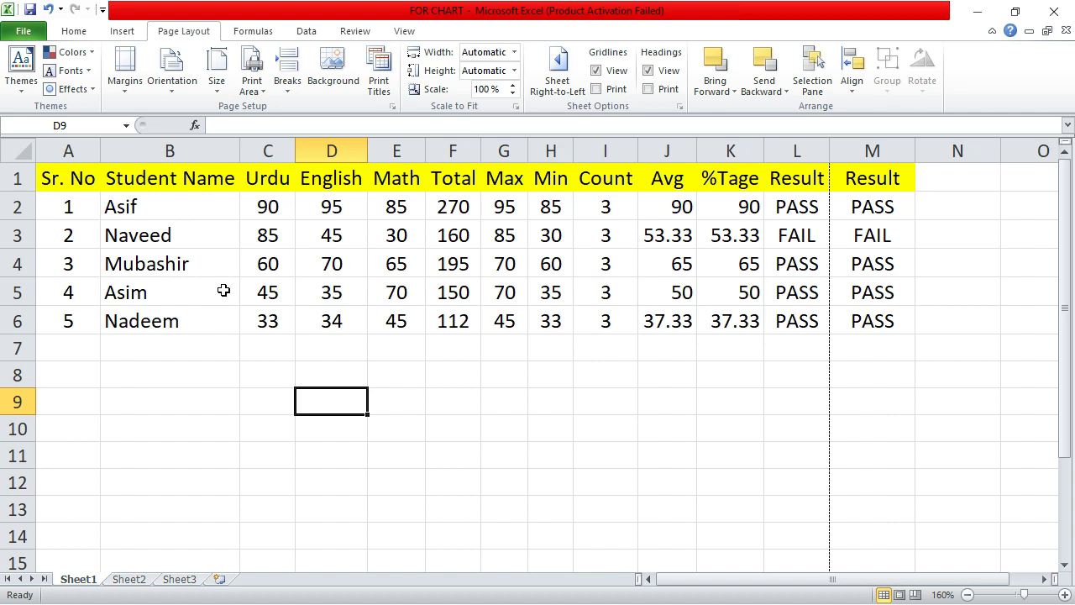
Examine the header on both pages of the print preview and return to the worksheet
key("ctrl+p")
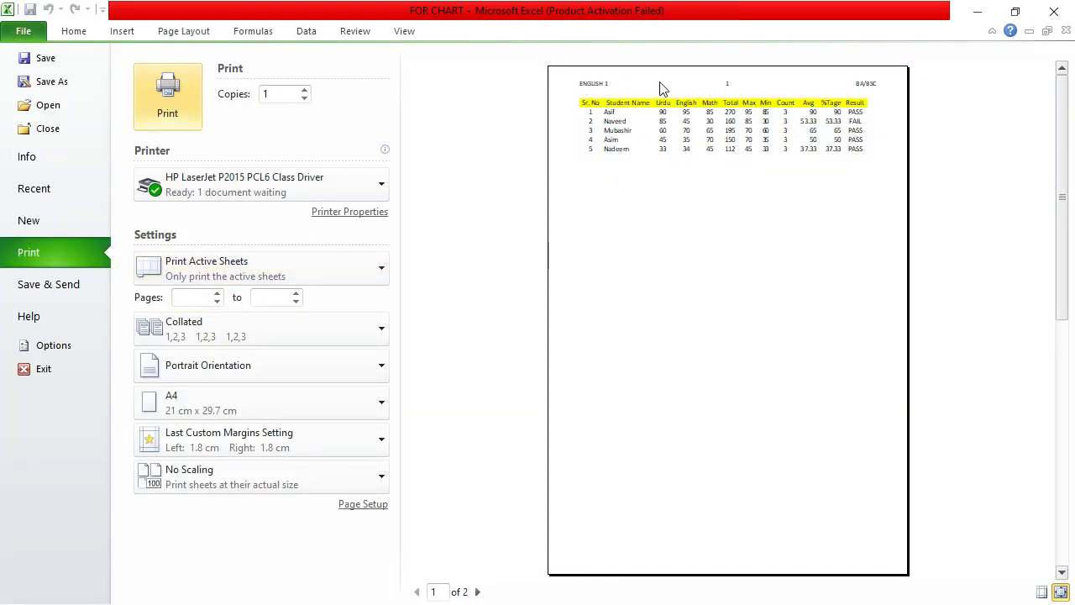
left_click(476, 593)
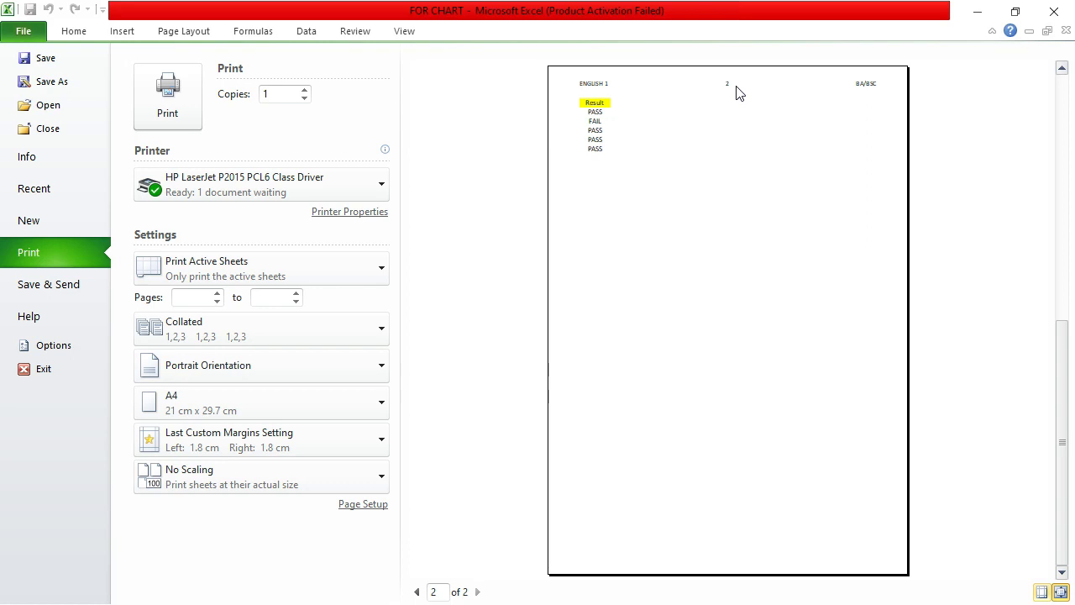
left_click(69, 31)
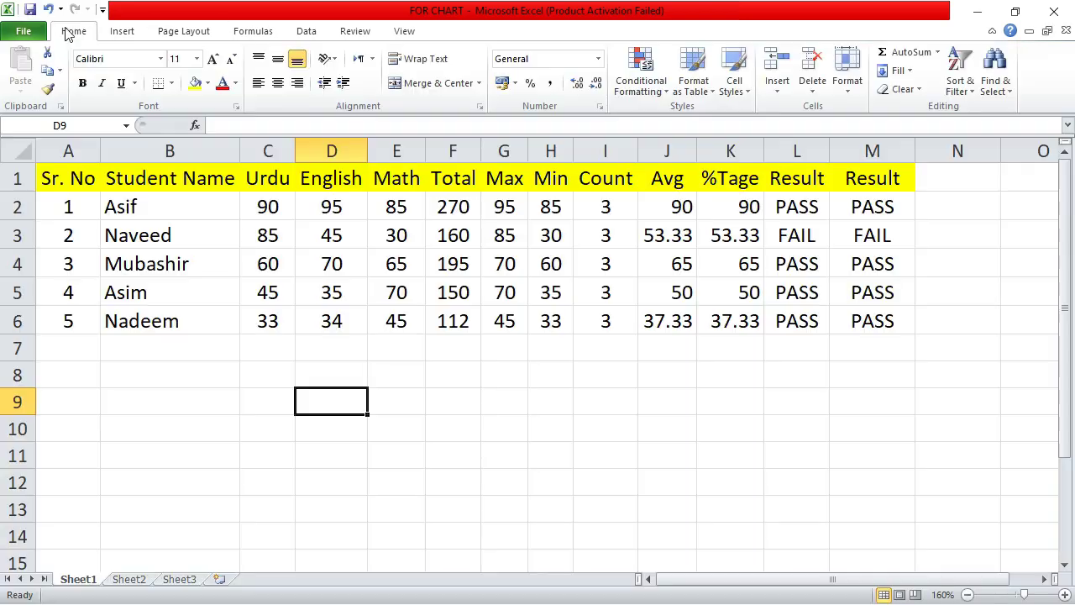
left_click(188, 328)
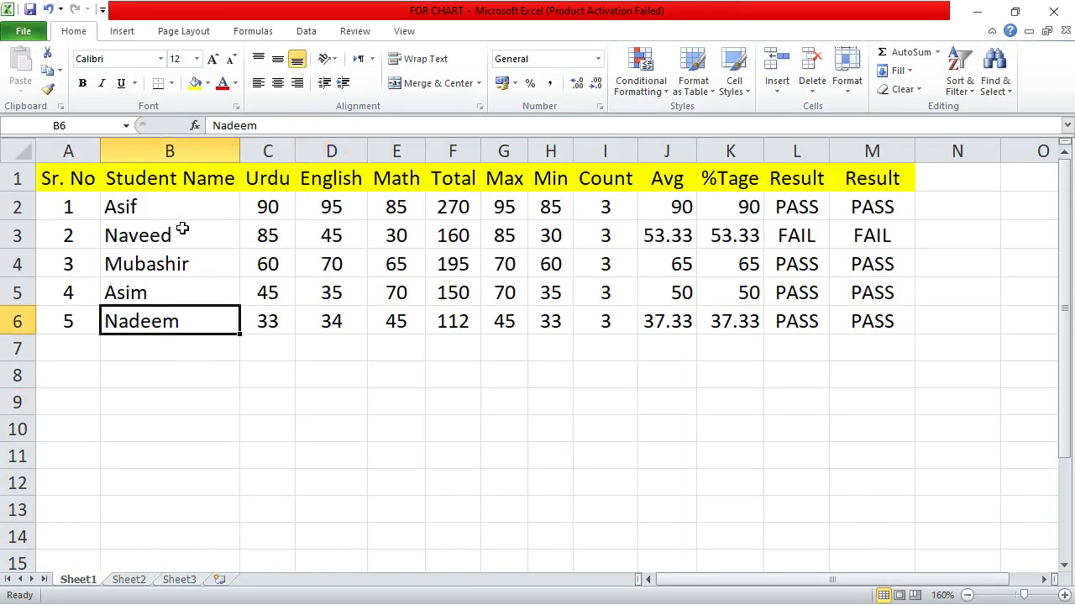
Try to set row 1 as the row repeated at the top of printed pages, and close the page setup without applying it
left_click(179, 34)
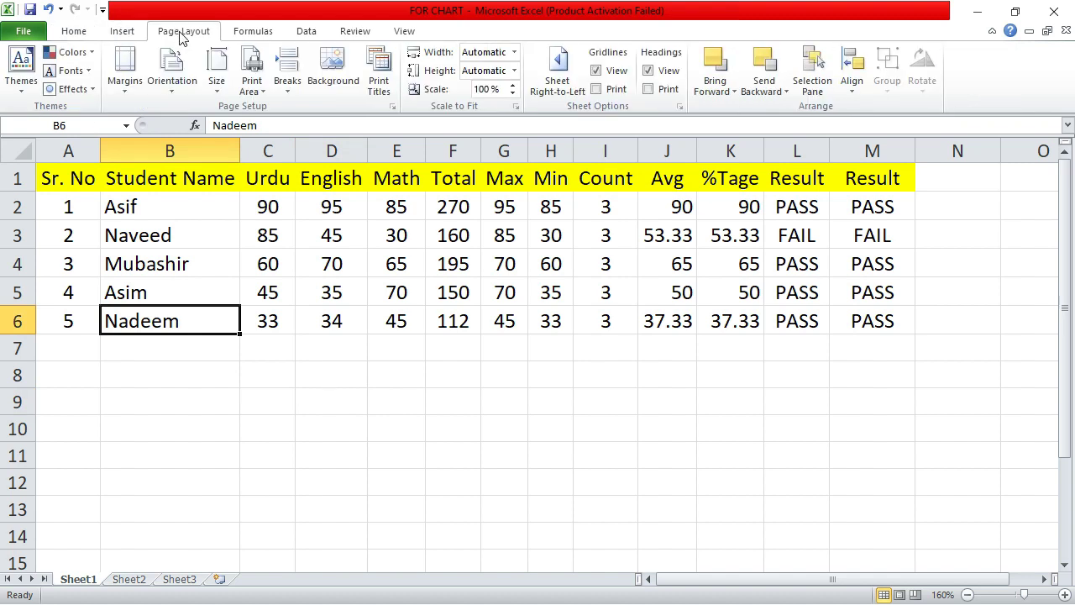
left_click(116, 91)
left_click(204, 353)
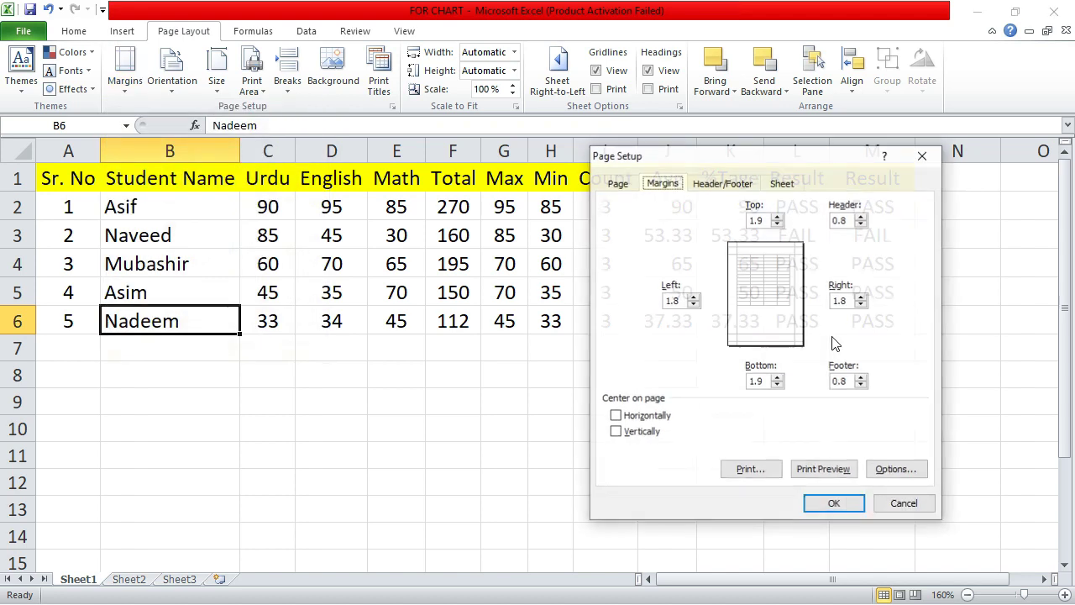
left_click(781, 183)
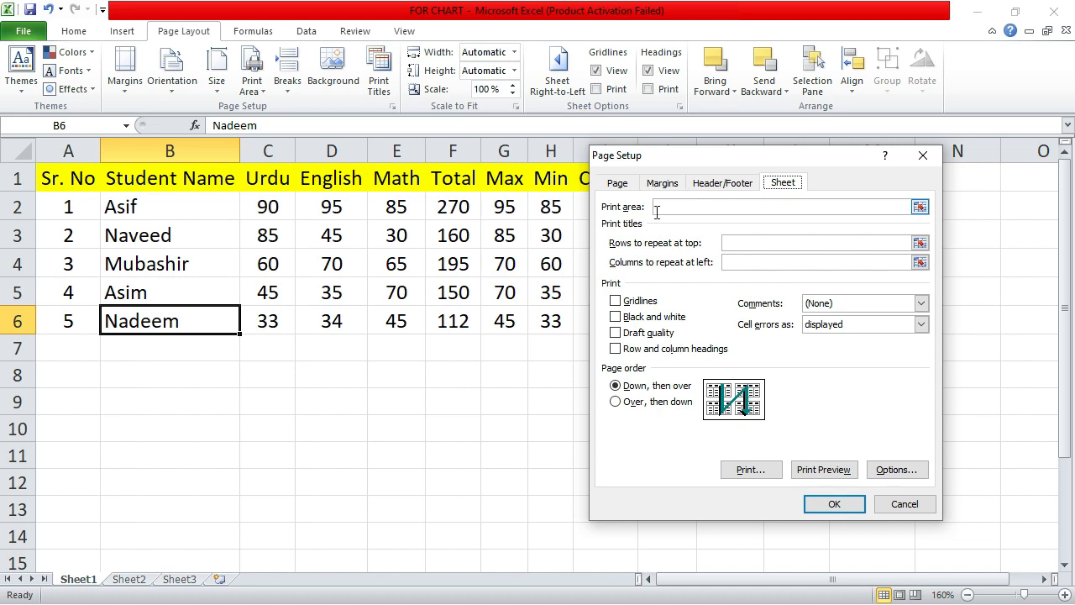
left_click(749, 245)
left_click(761, 245)
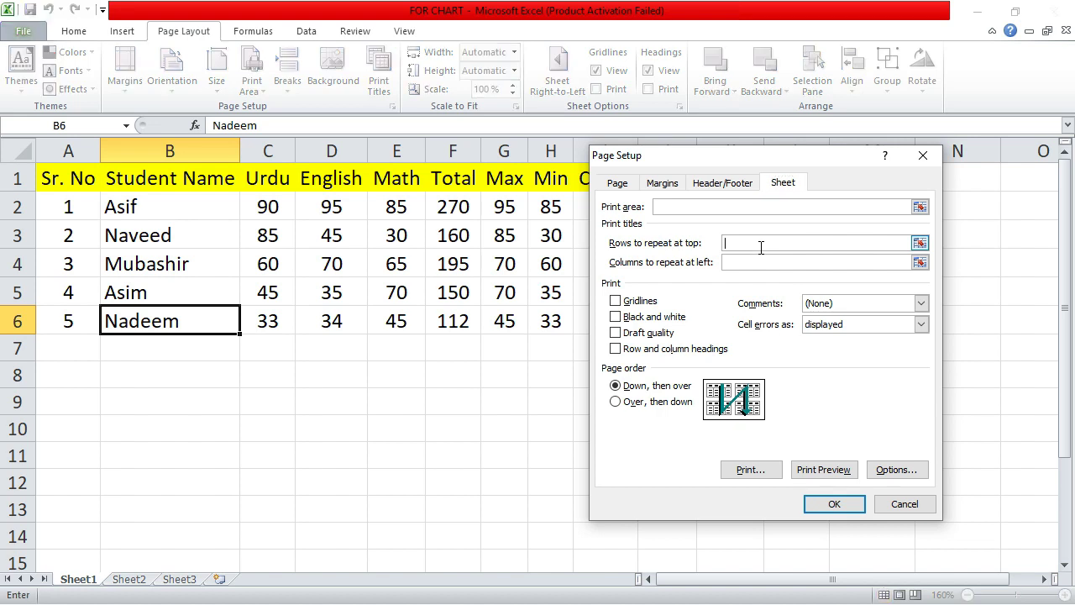
left_click_drag(701, 153, 690, 242)
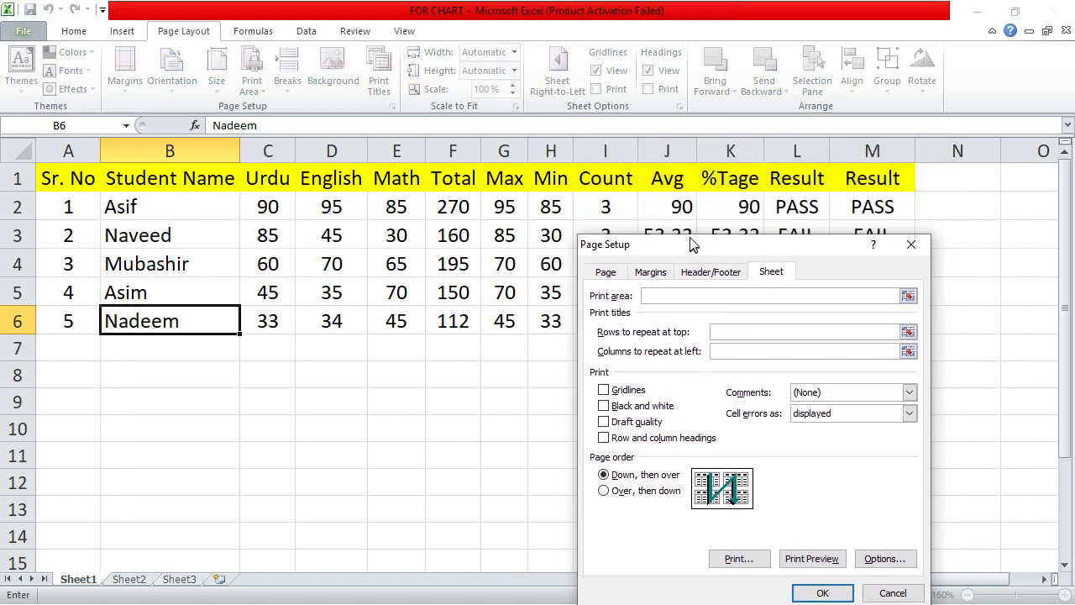
left_click(50, 177)
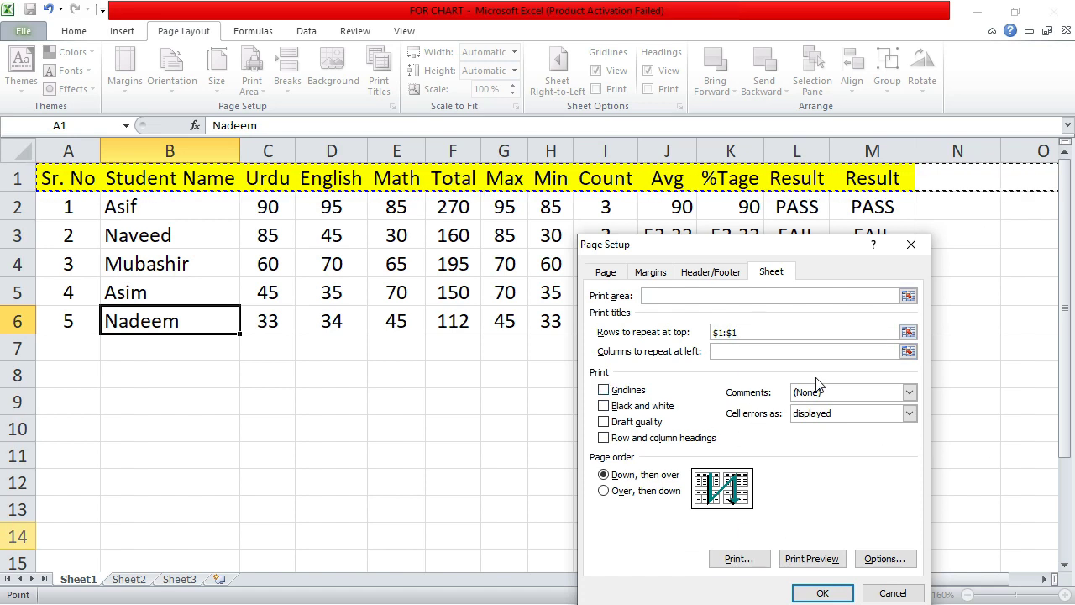
left_click(912, 244)
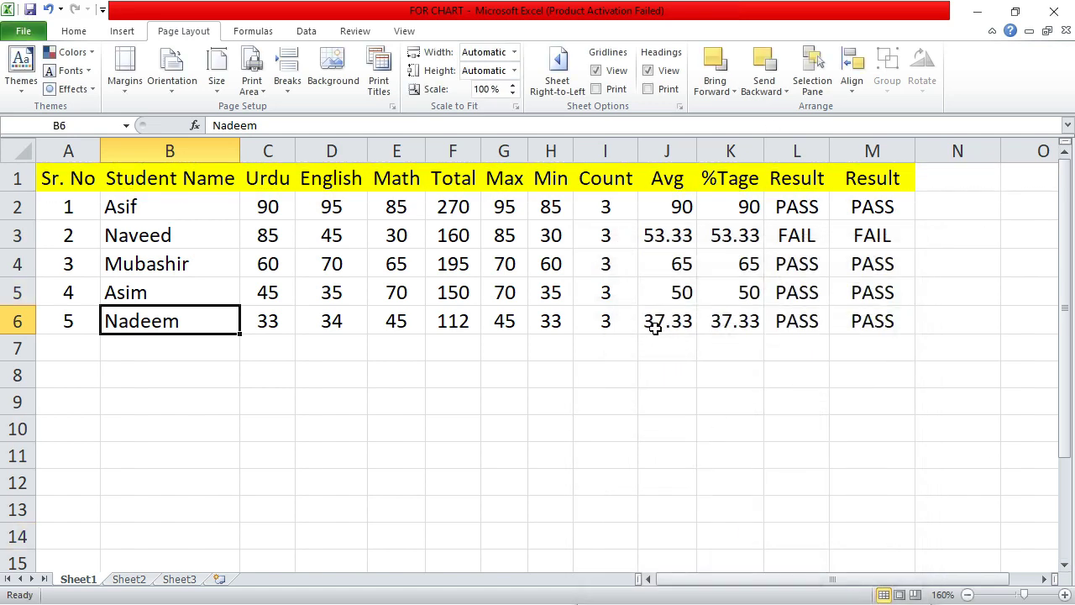
left_click(170, 95)
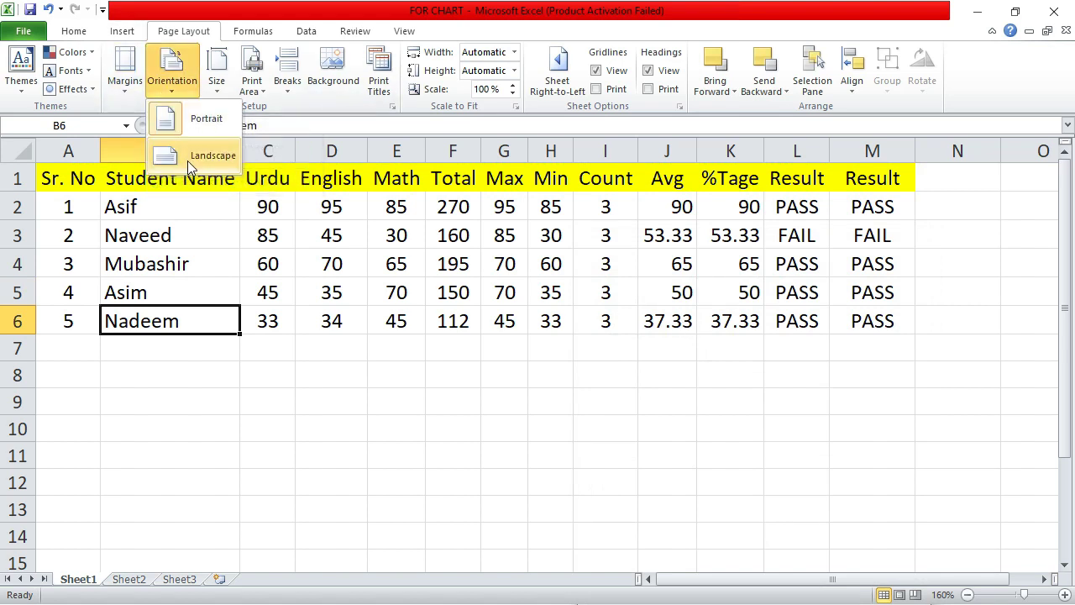
left_click(215, 84)
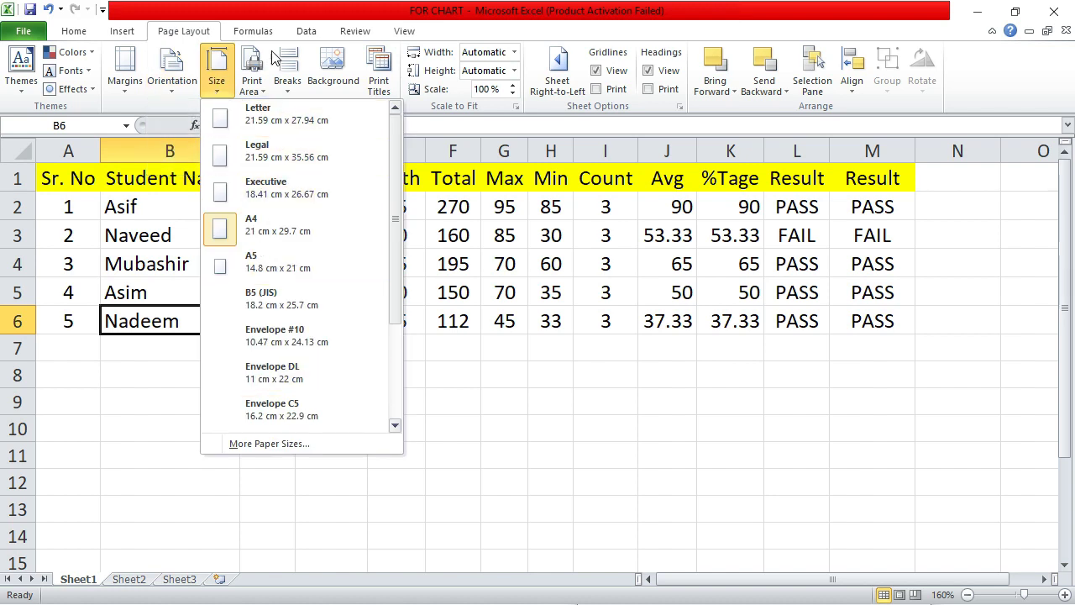
left_click(312, 13)
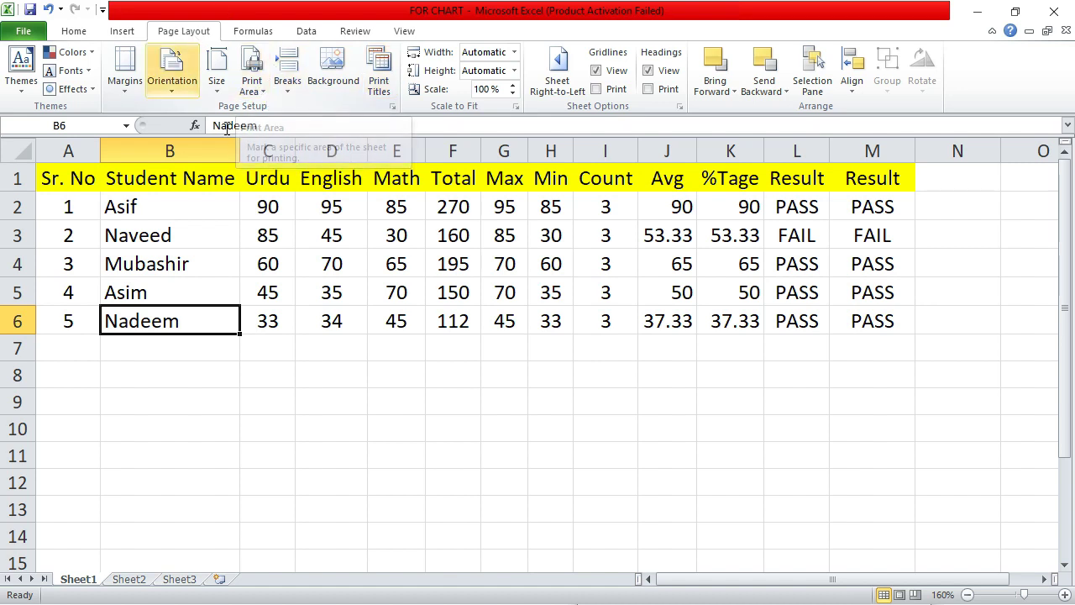
left_click(263, 94)
left_click(261, 93)
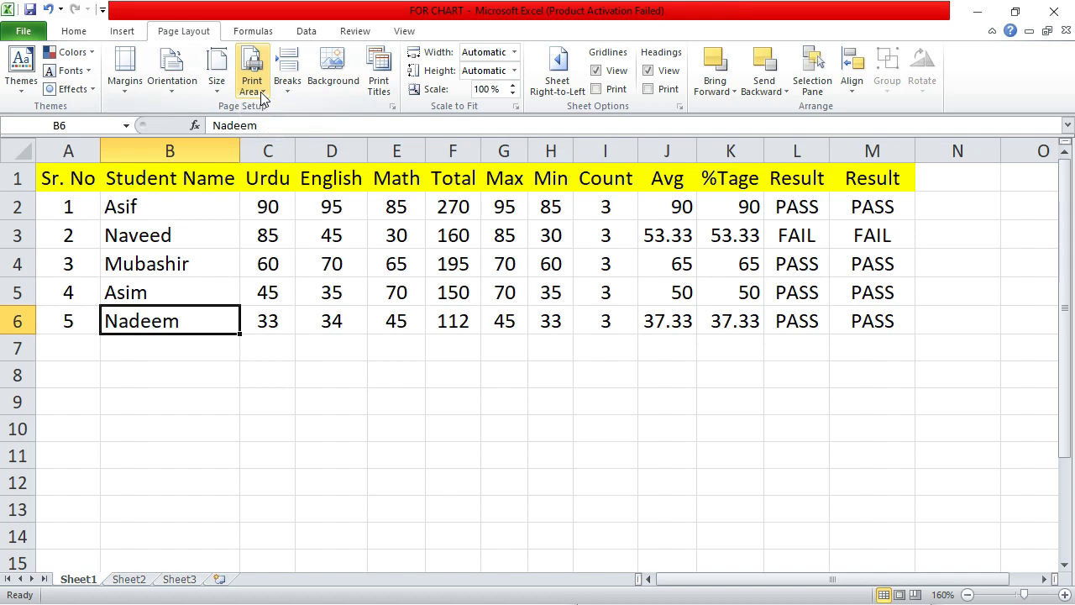
Set the print area to the Sr. No to Count columns, A1:I6, and check it in the print preview
left_click(60, 177)
left_click_drag(114, 196, 586, 314)
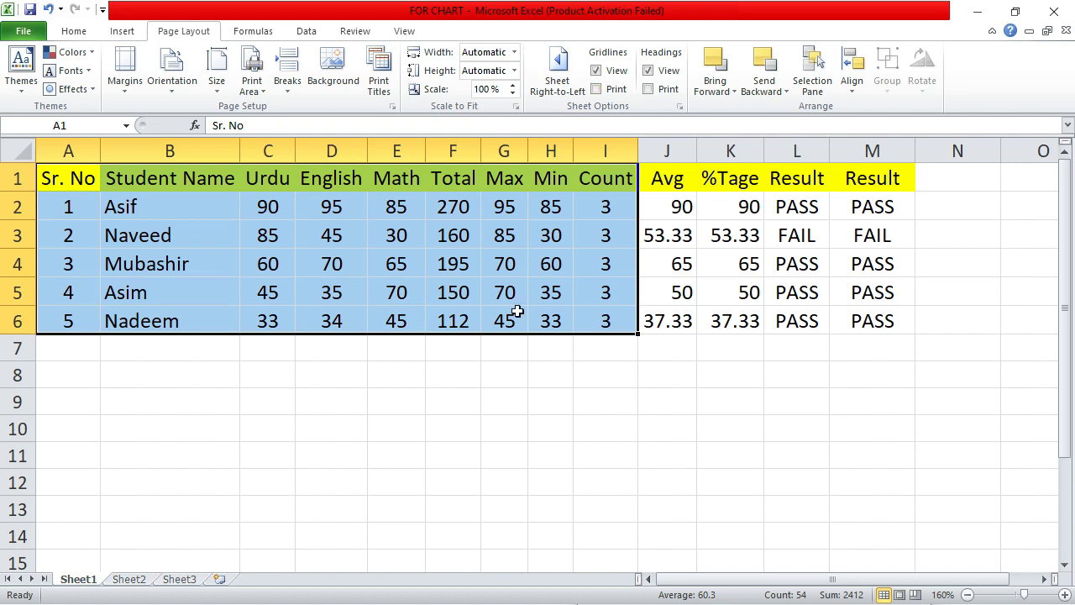
left_click(262, 93)
left_click(269, 111)
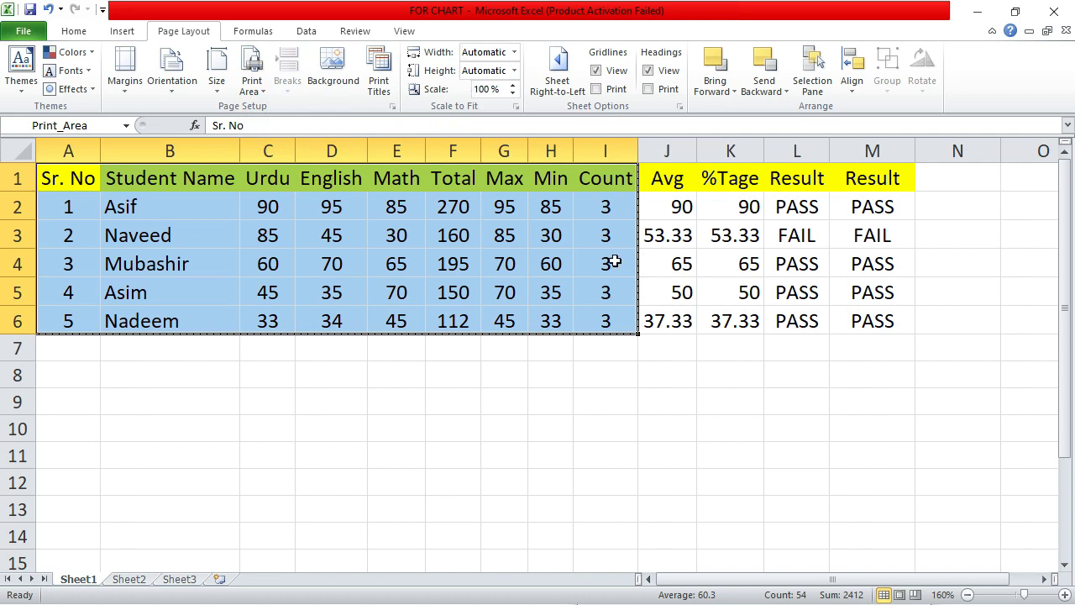
key("ctrl+p")
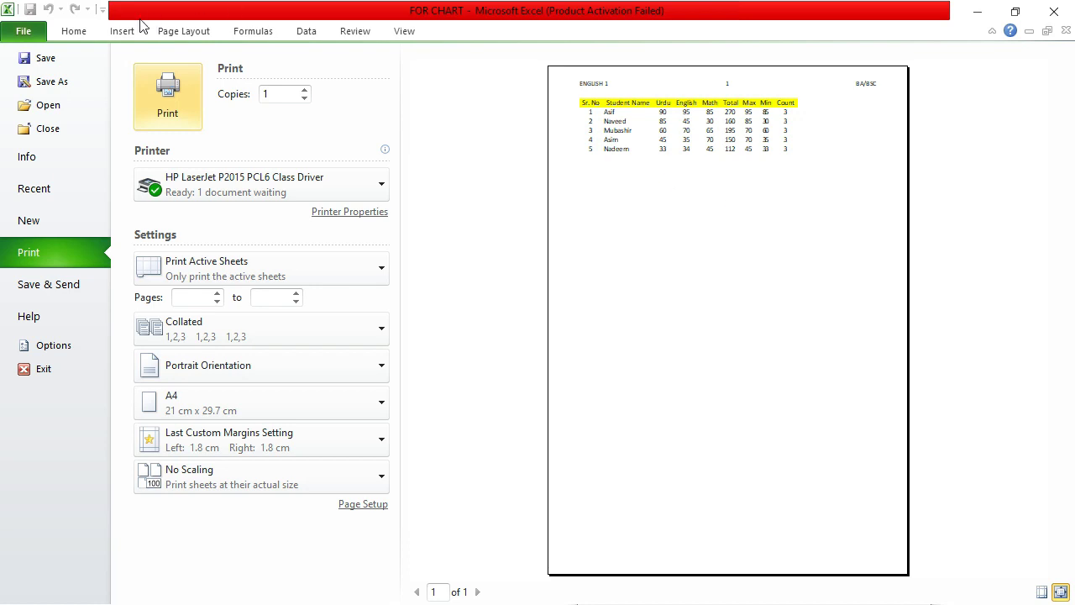
left_click(79, 32)
Set the print area to the whole marks table, A1:M6
left_click_drag(89, 176, 883, 321)
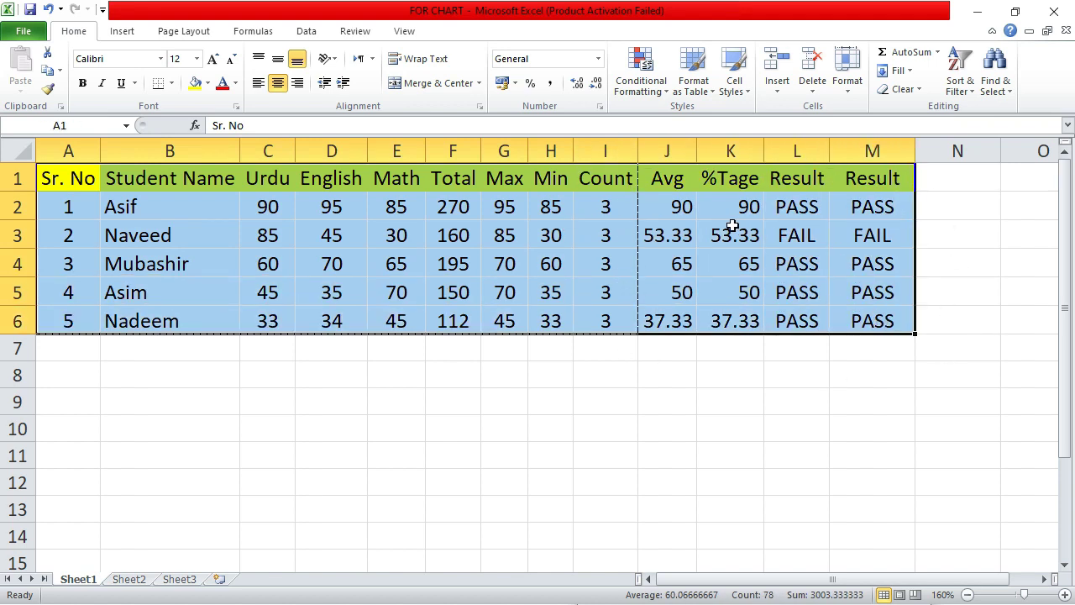
left_click(167, 35)
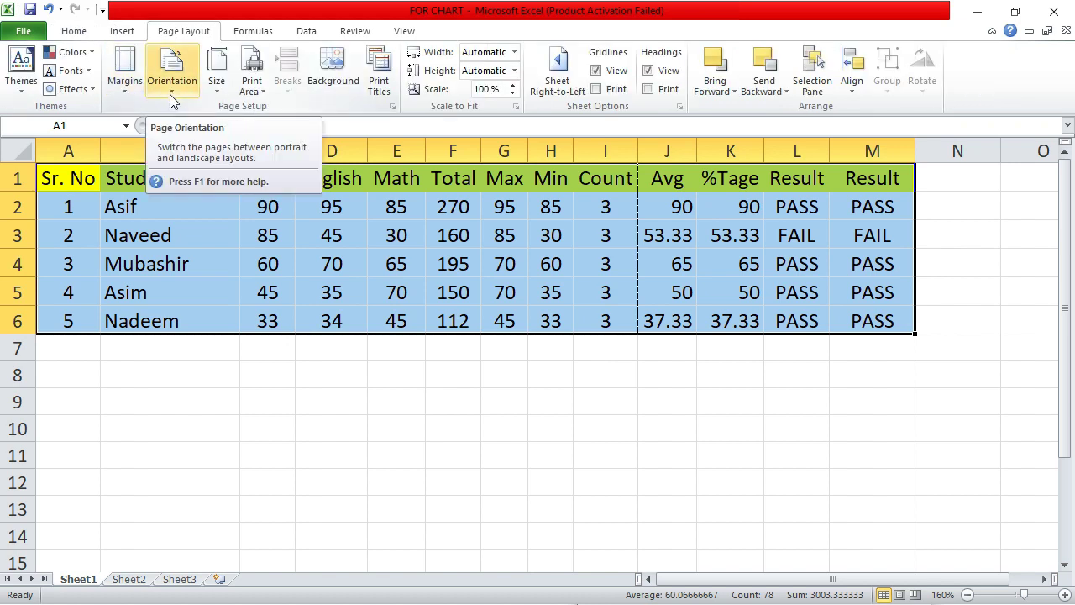
left_click(261, 97)
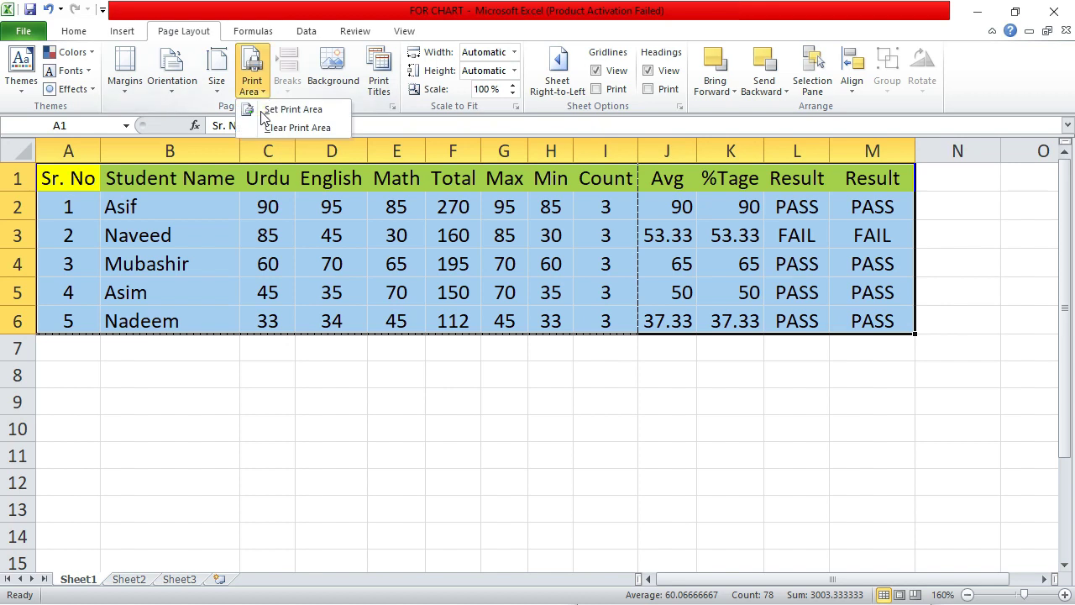
left_click(281, 109)
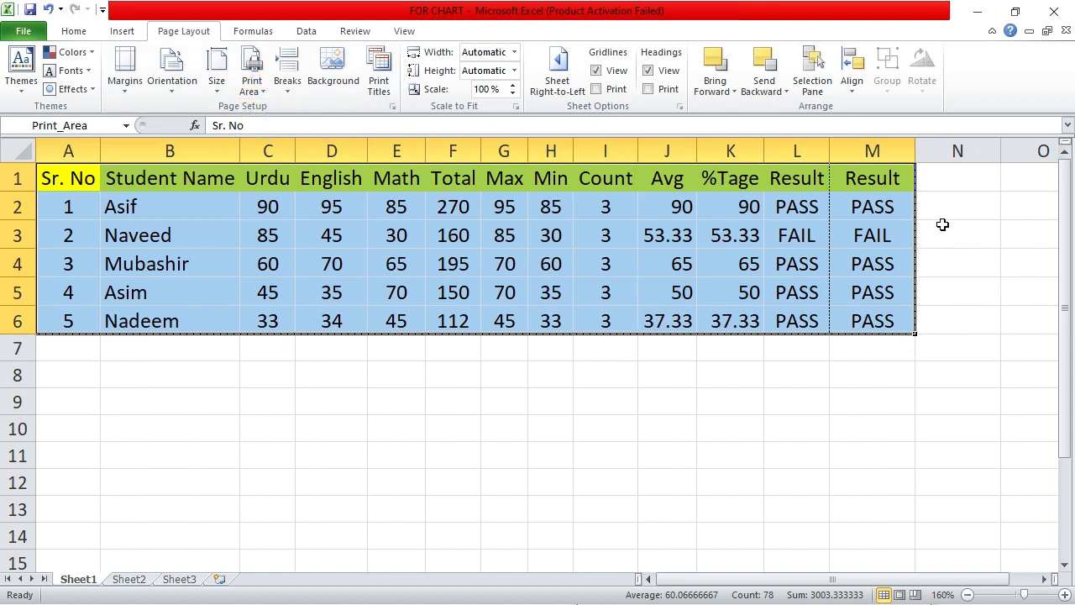
Set the print scaling to Fit Sheet on One Page and return to the worksheet
key("ctrl+p")
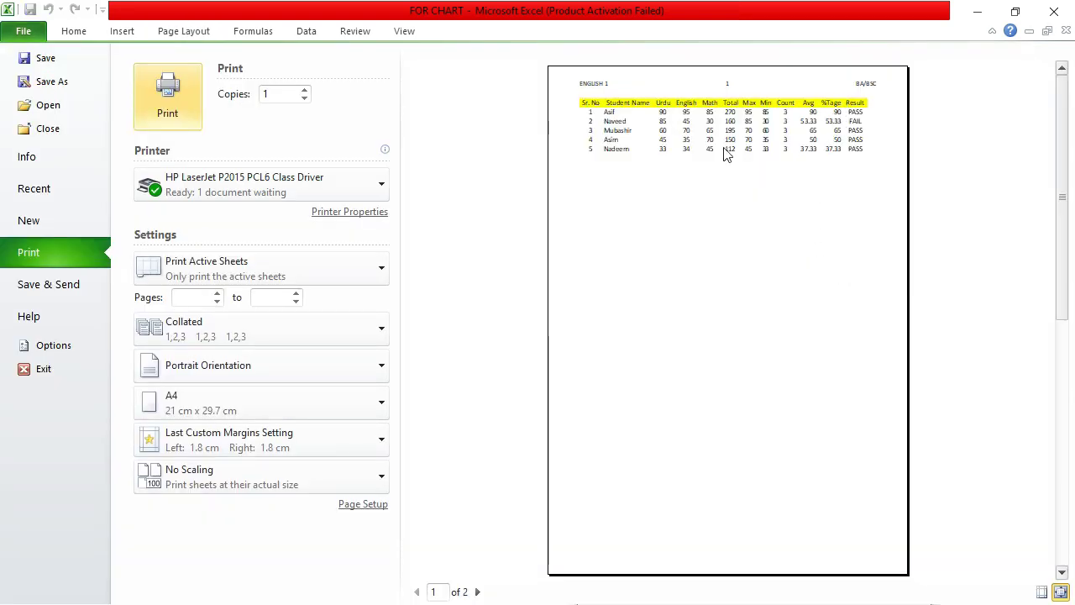
left_click(237, 480)
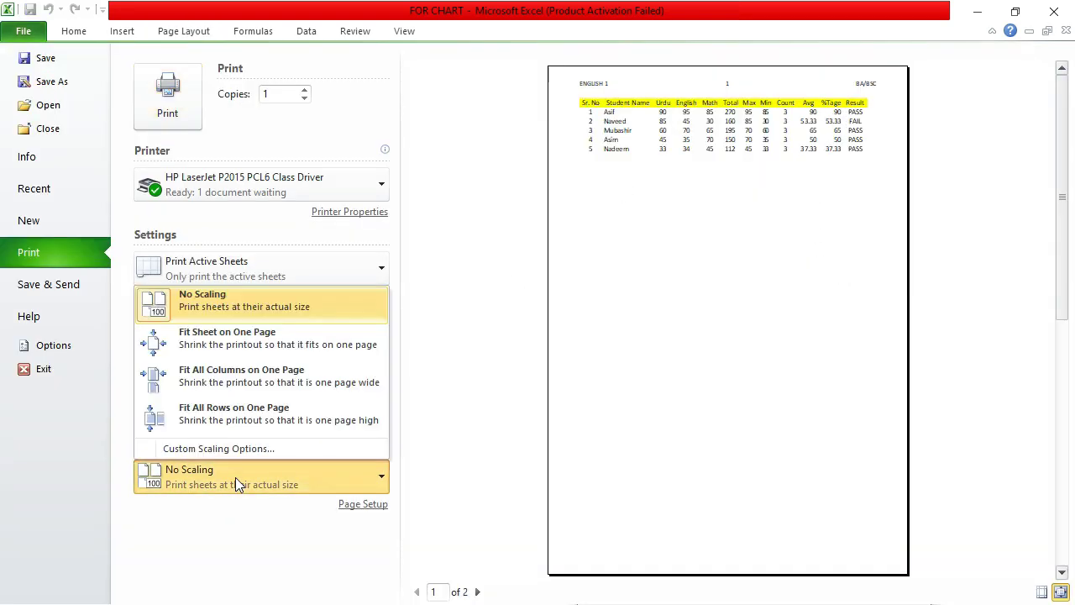
left_click(241, 340)
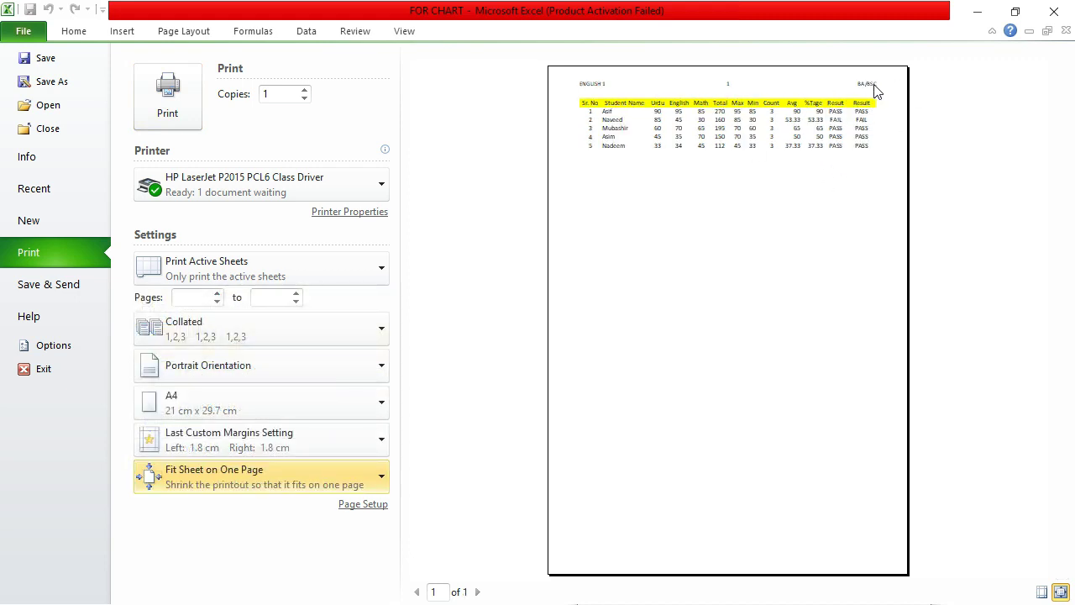
left_click(73, 32)
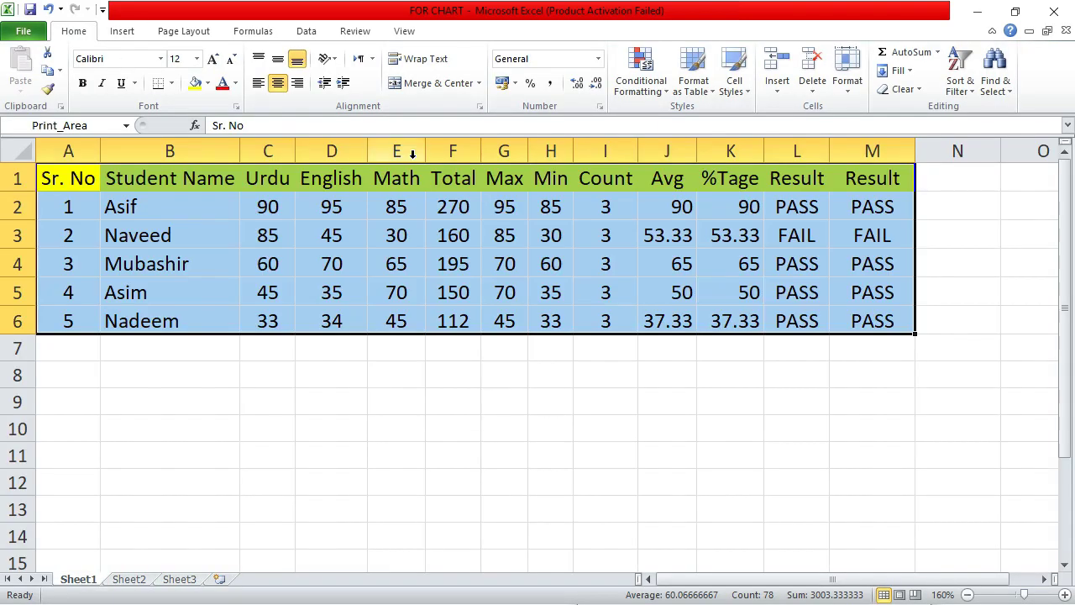
Select the whole marks table and set the print margins to Normal
left_click_drag(68, 173, 606, 319)
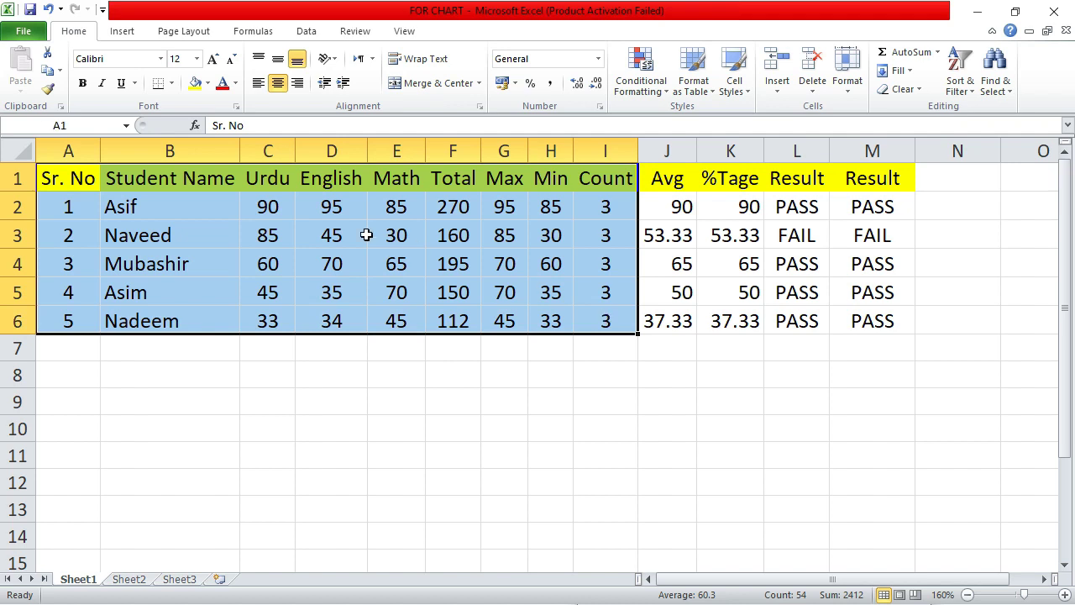
left_click_drag(84, 178, 842, 311)
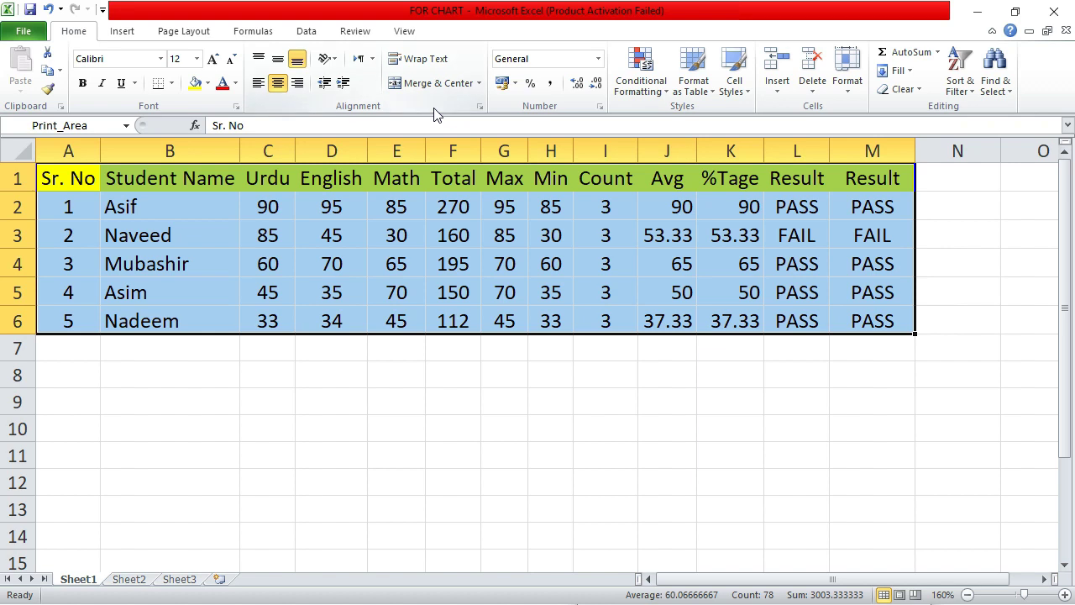
key("ctrl+p")
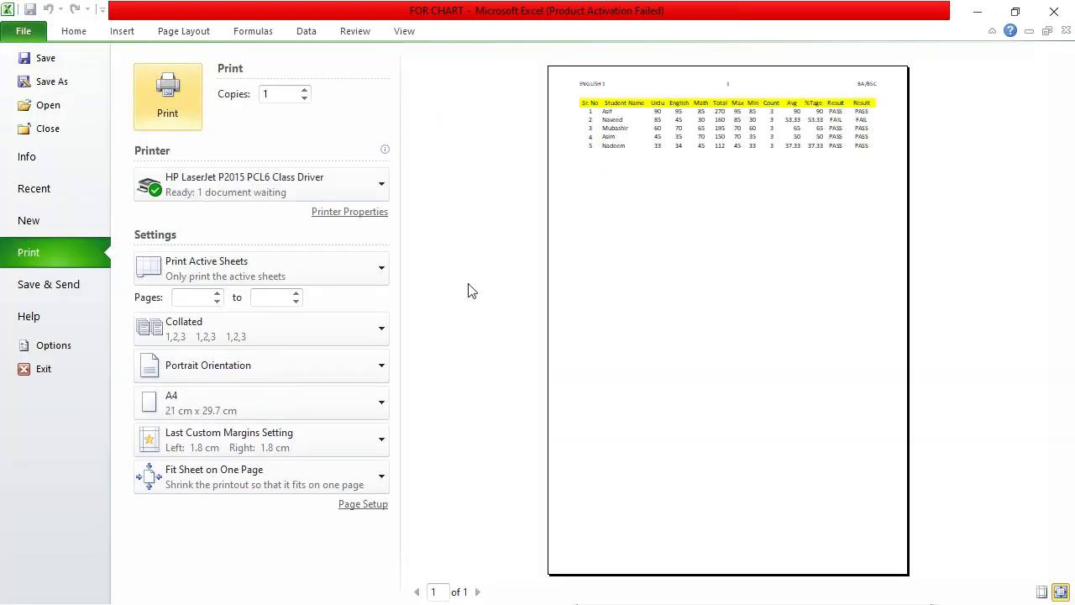
left_click(380, 442)
left_click(252, 240)
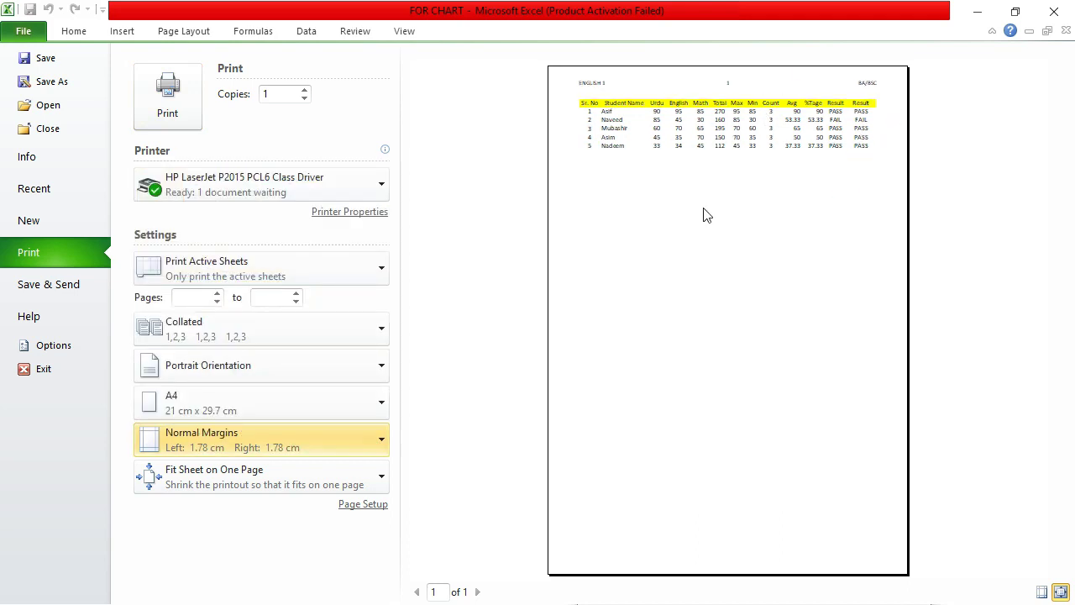
Set the print scaling to No Scaling
left_click(242, 438)
left_click(247, 473)
left_click(247, 473)
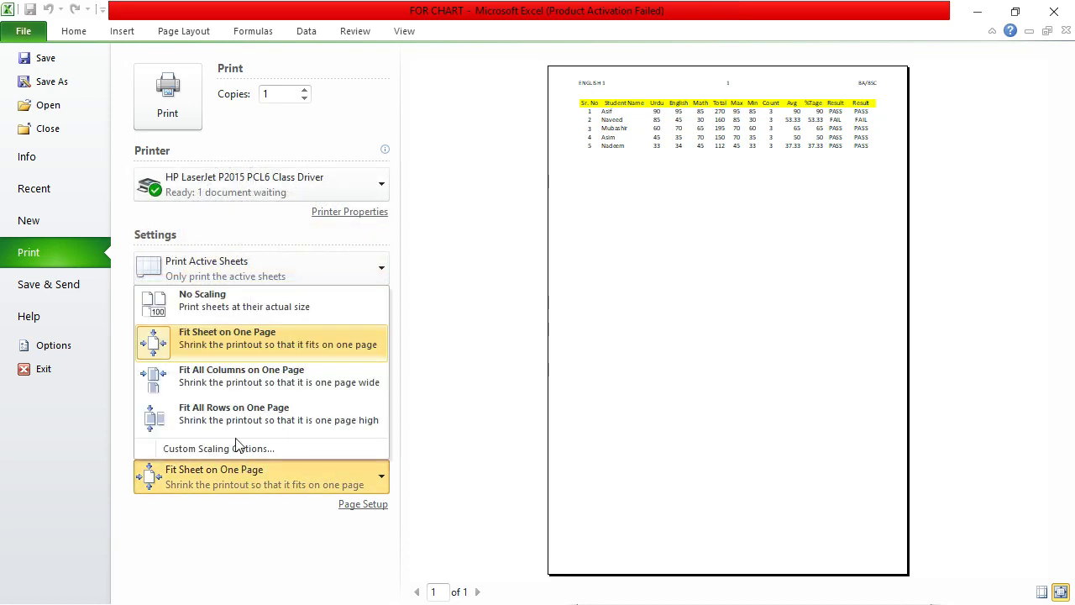
left_click(232, 308)
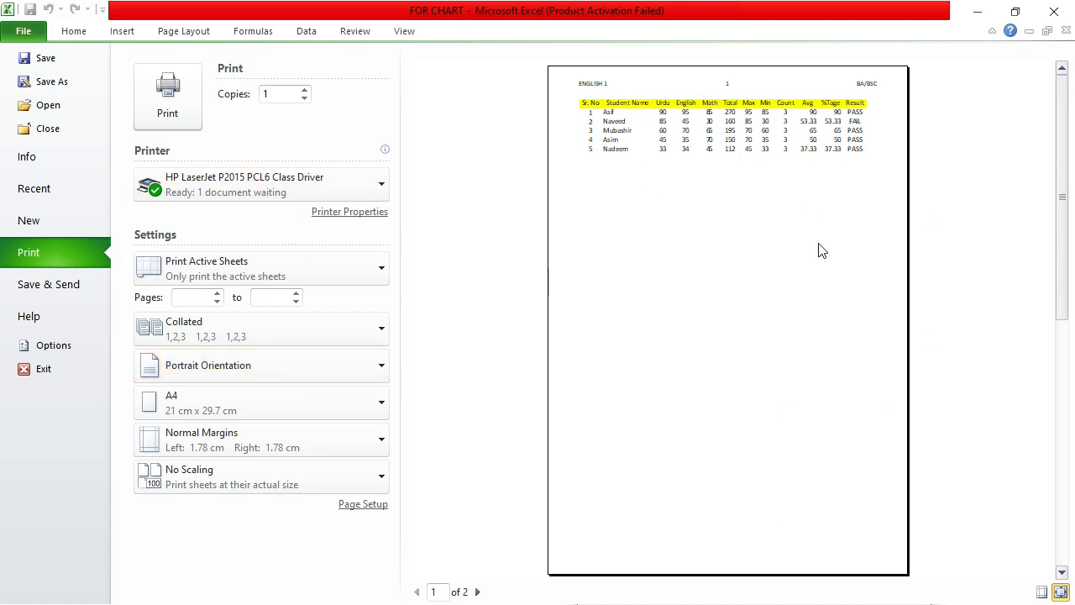
Set the page orientation to Landscape in the print settings and return to the worksheet
left_click(172, 356)
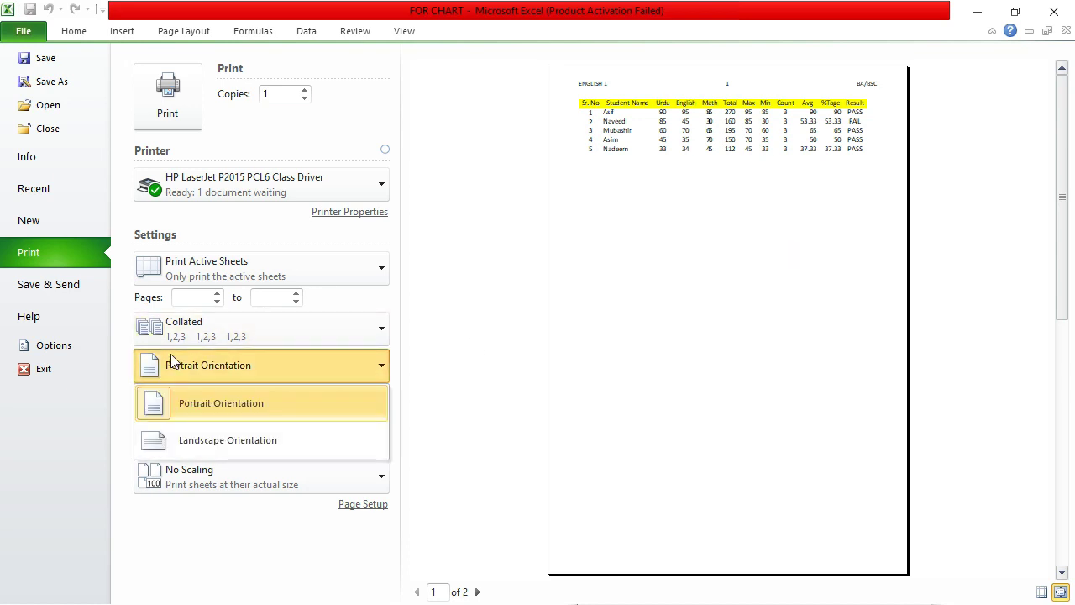
left_click(236, 455)
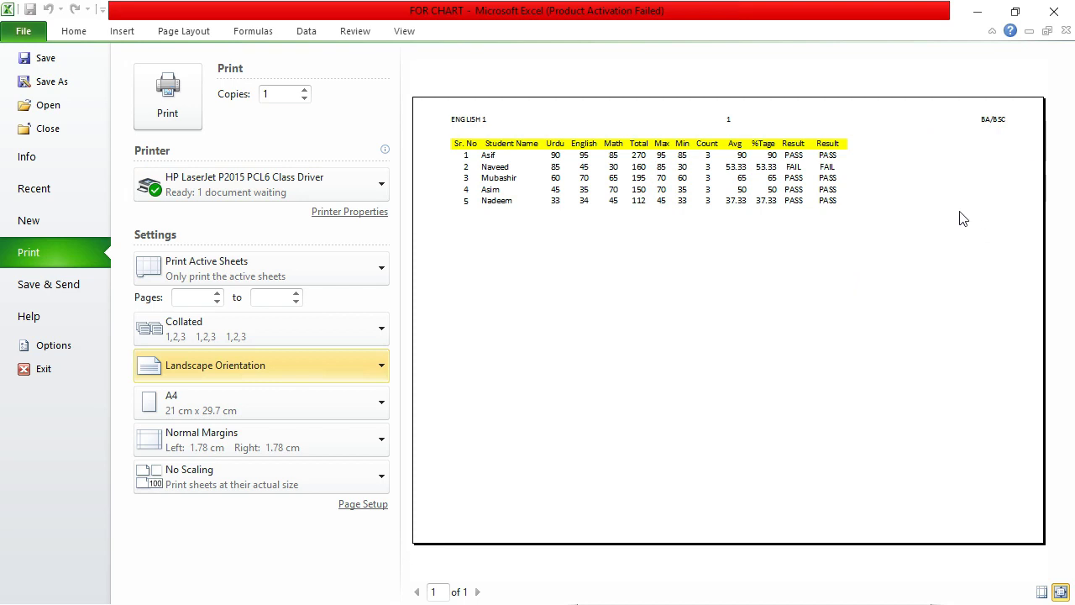
left_click(74, 31)
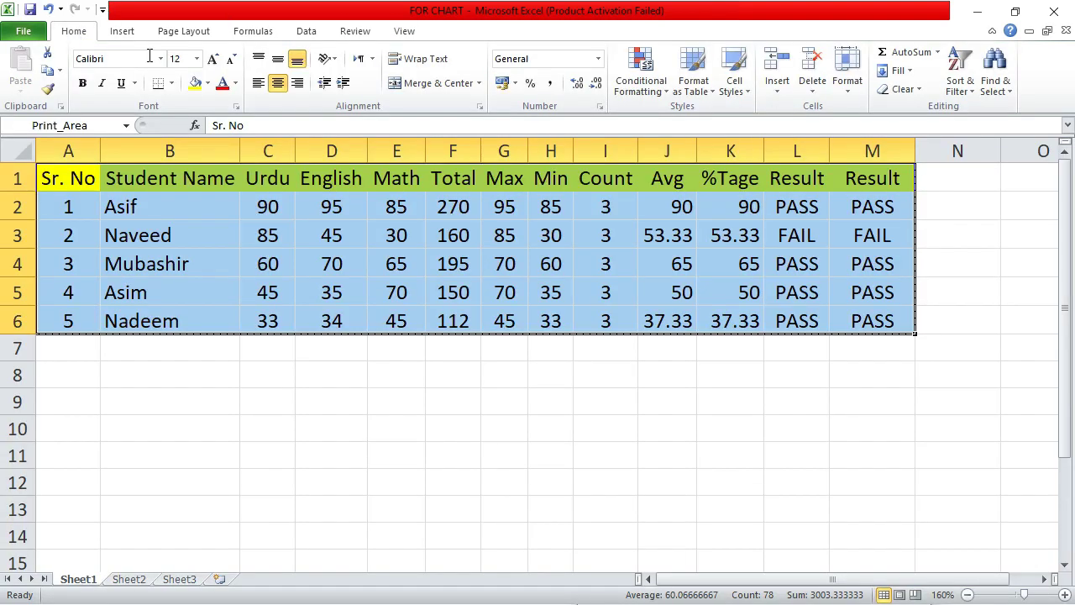
left_click(313, 374)
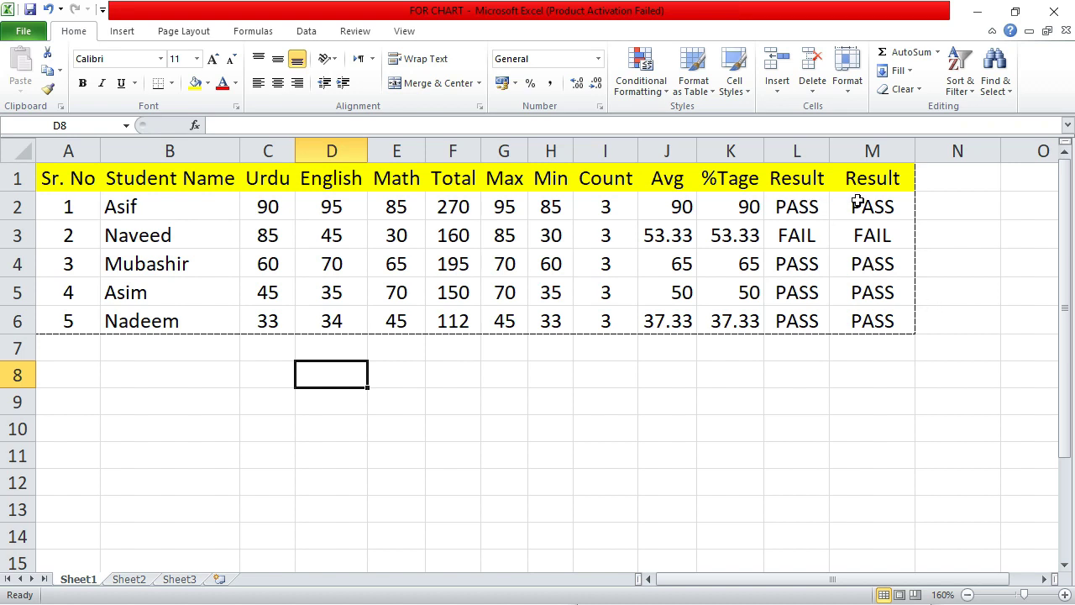
left_click_drag(969, 200, 1047, 456)
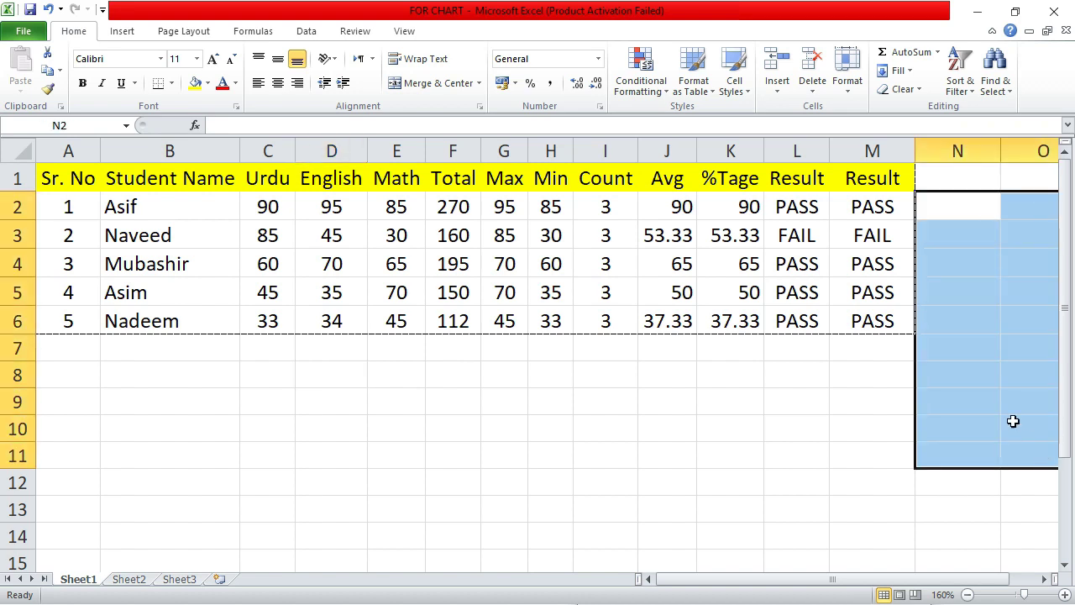
left_click_drag(704, 204, 720, 396)
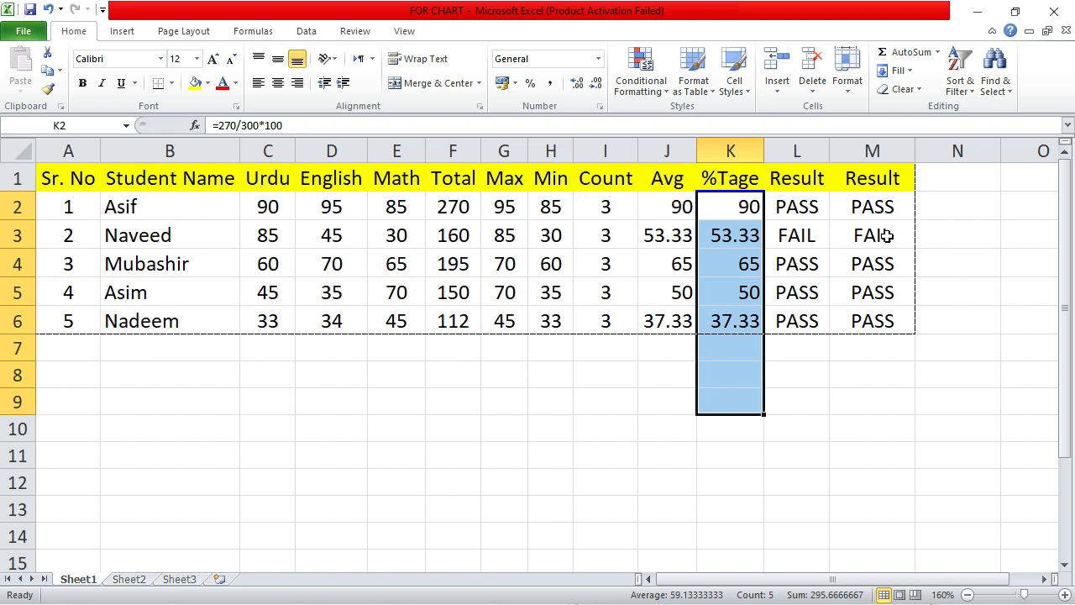
left_click_drag(850, 202, 849, 401)
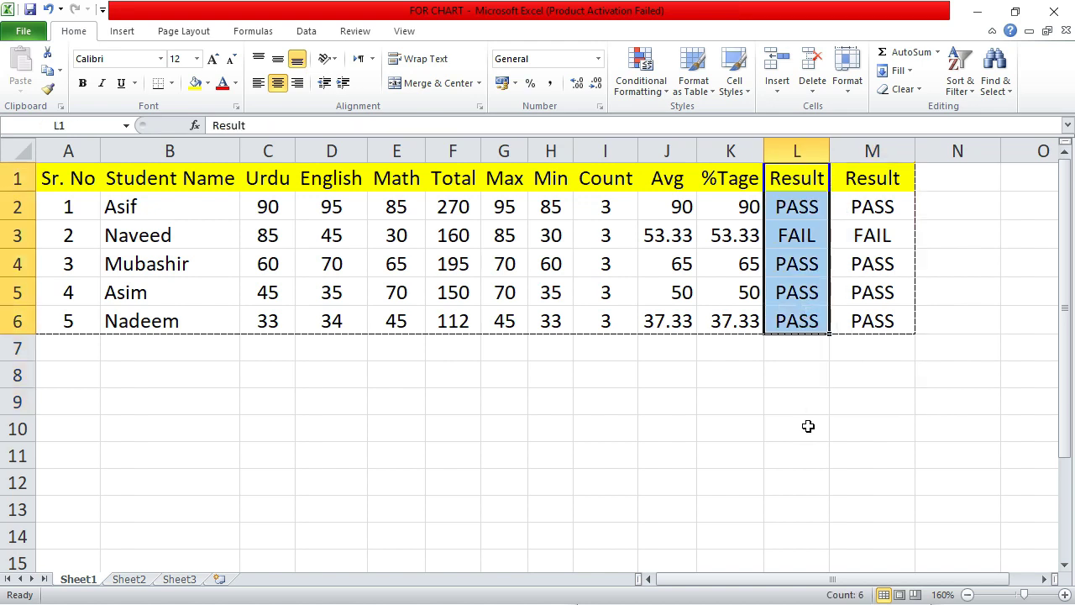
Switch to Page Break Preview and shrink the print area to end at column L, excluding the last Result column
left_click(808, 398)
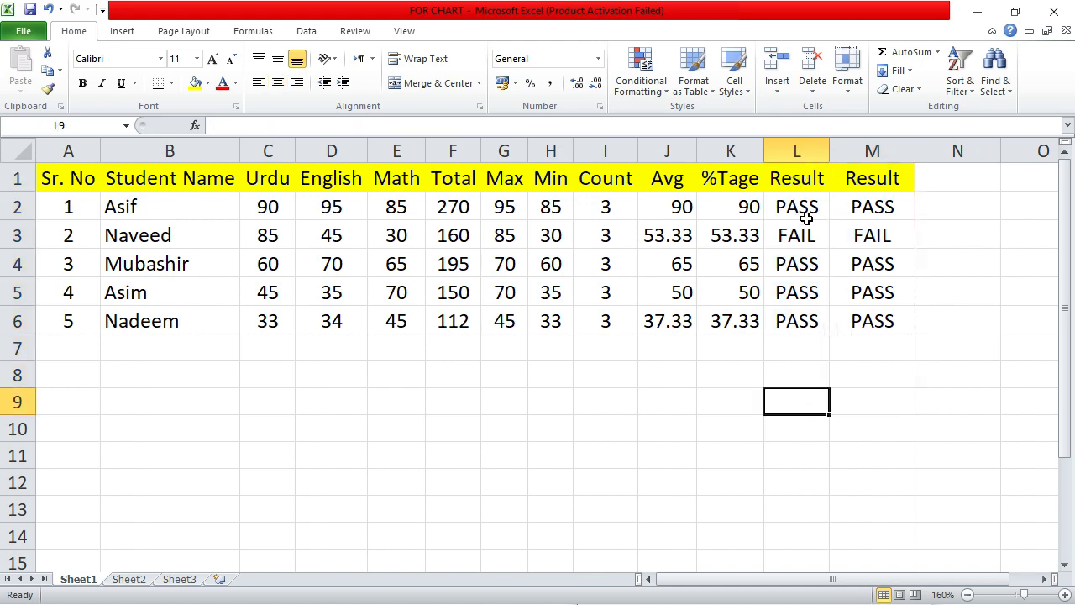
left_click(123, 31)
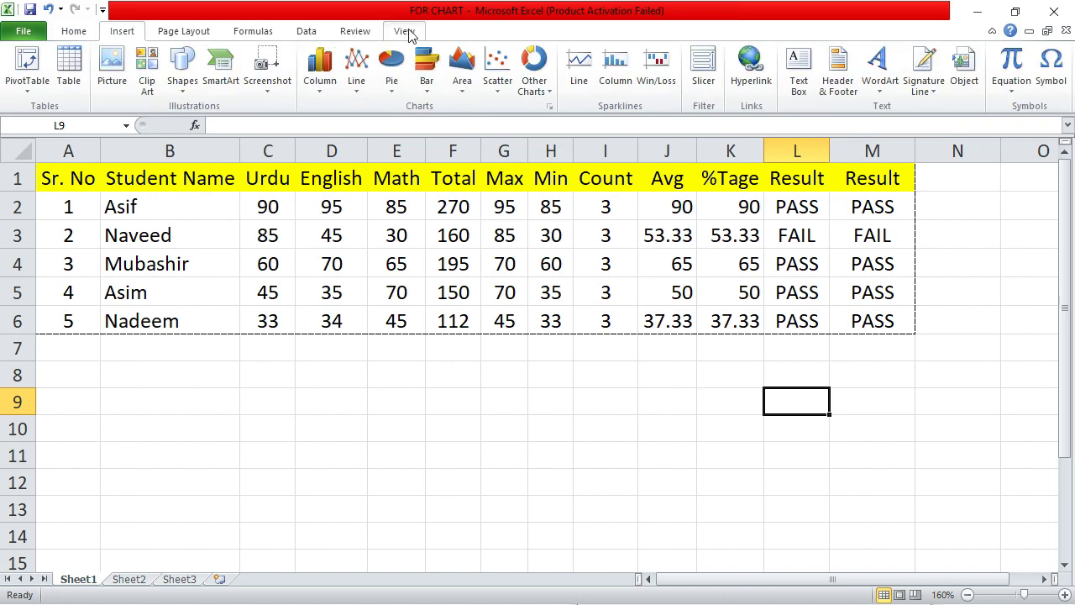
left_click(407, 32)
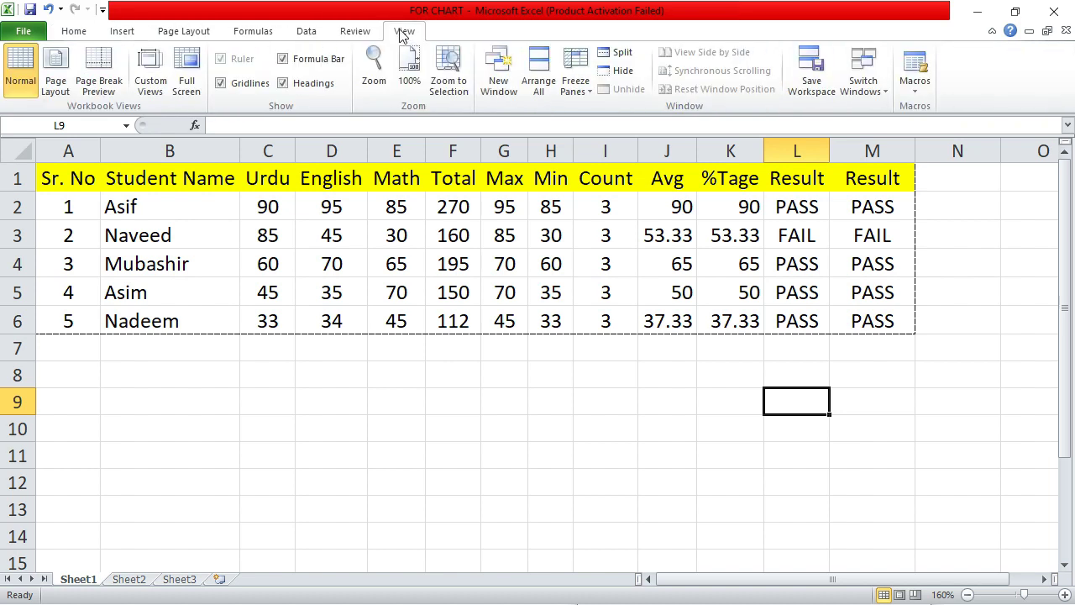
left_click(107, 80)
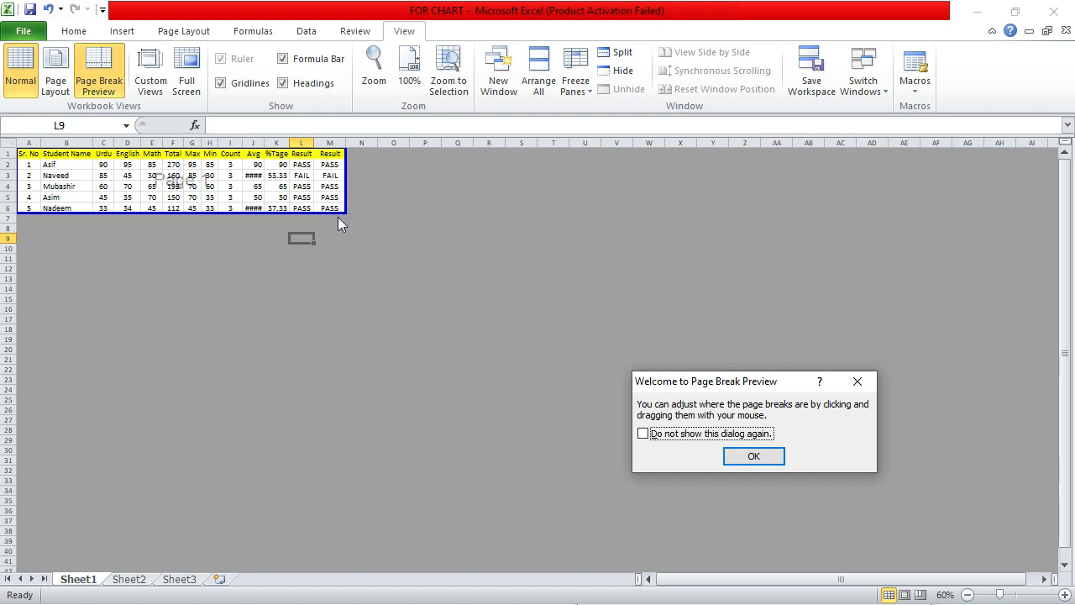
left_click(754, 456)
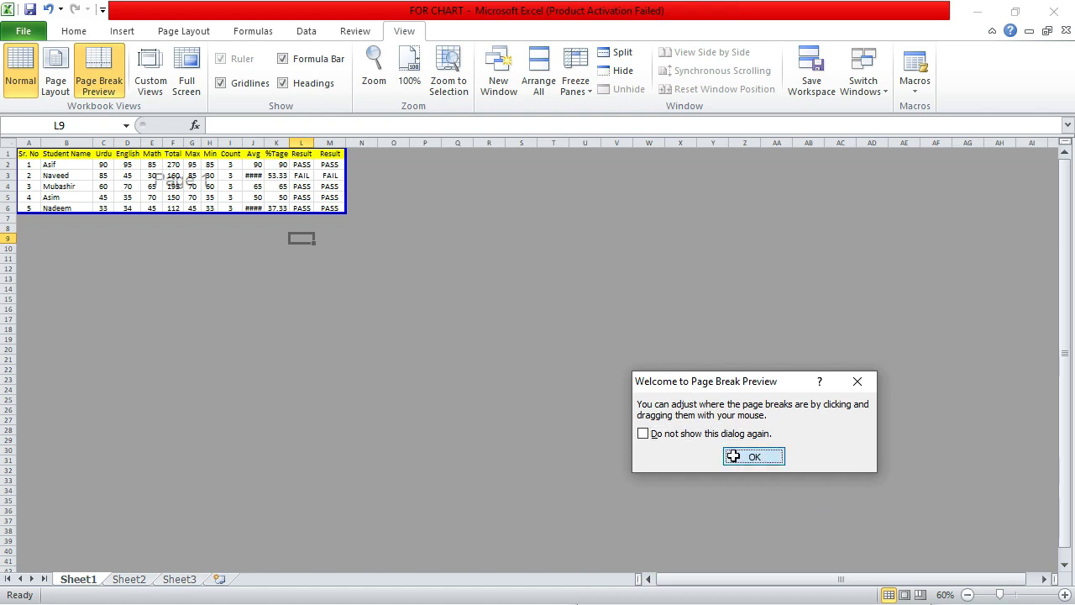
left_click_drag(347, 214, 314, 212)
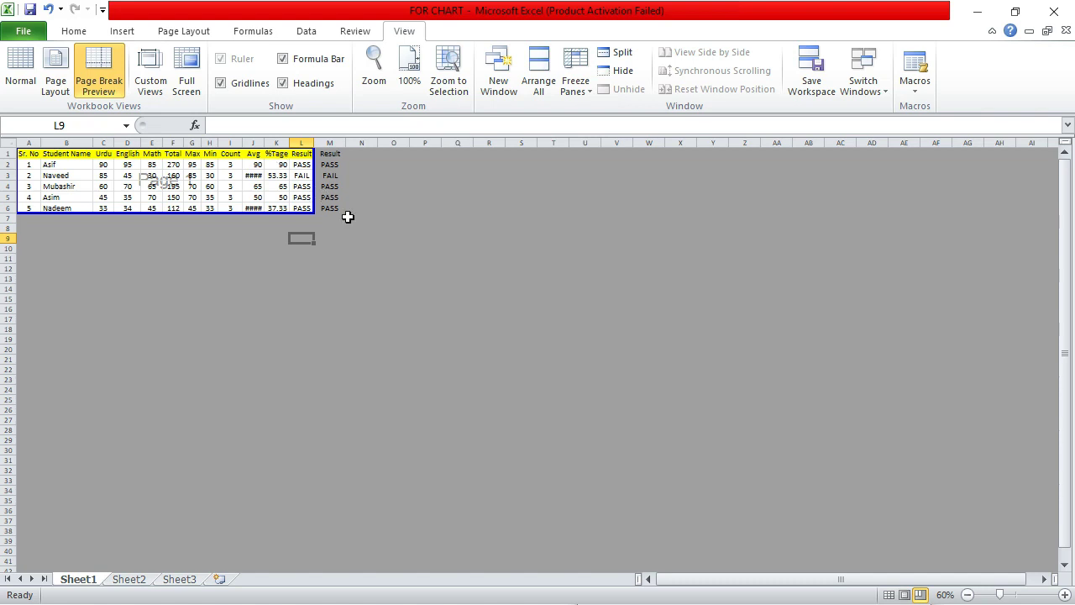
Review the print preview, copies, page range and collation options, keep Collated, and return to the worksheet
key("ctrl+p")
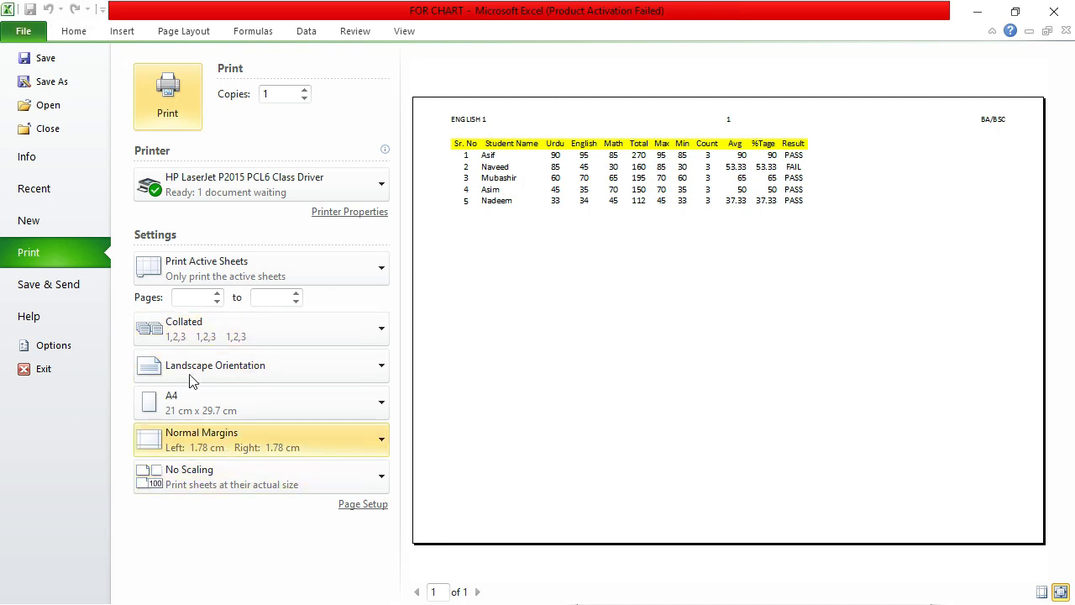
left_click_drag(284, 94, 259, 94)
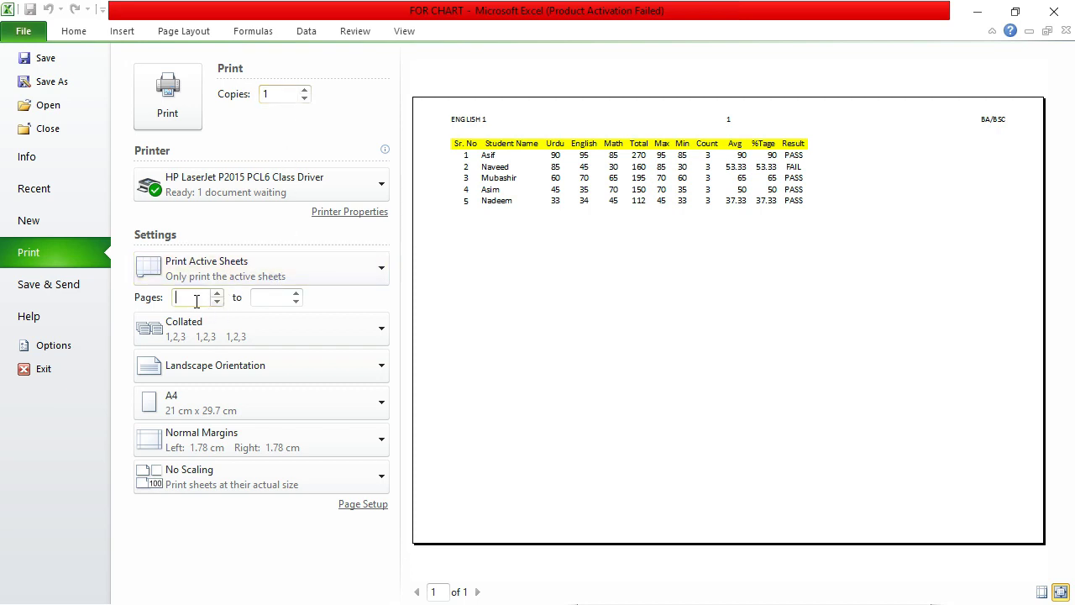
left_click(262, 297)
left_click(257, 299)
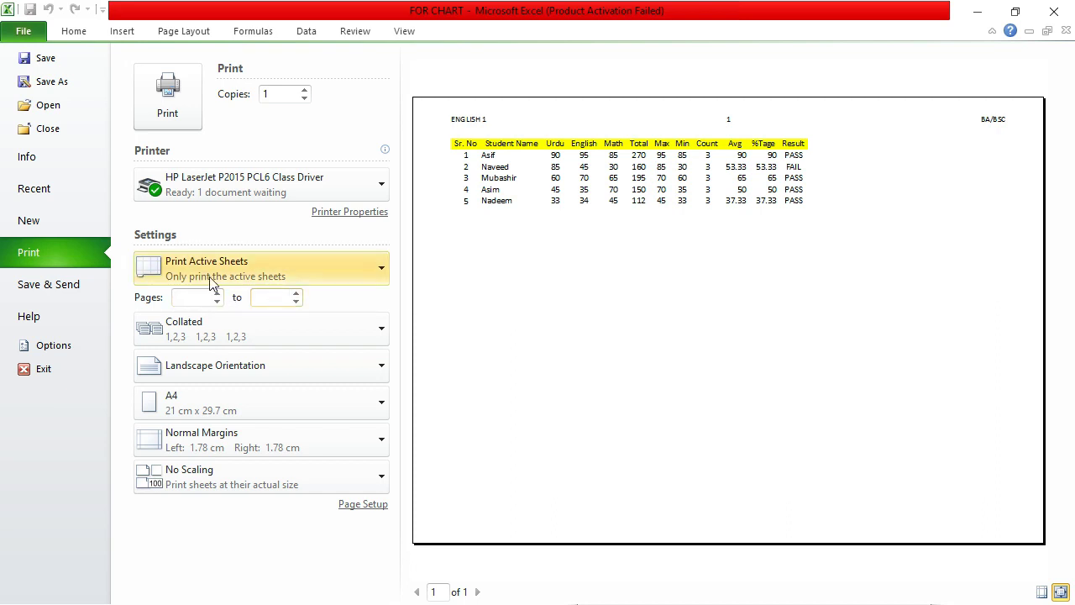
left_click(212, 335)
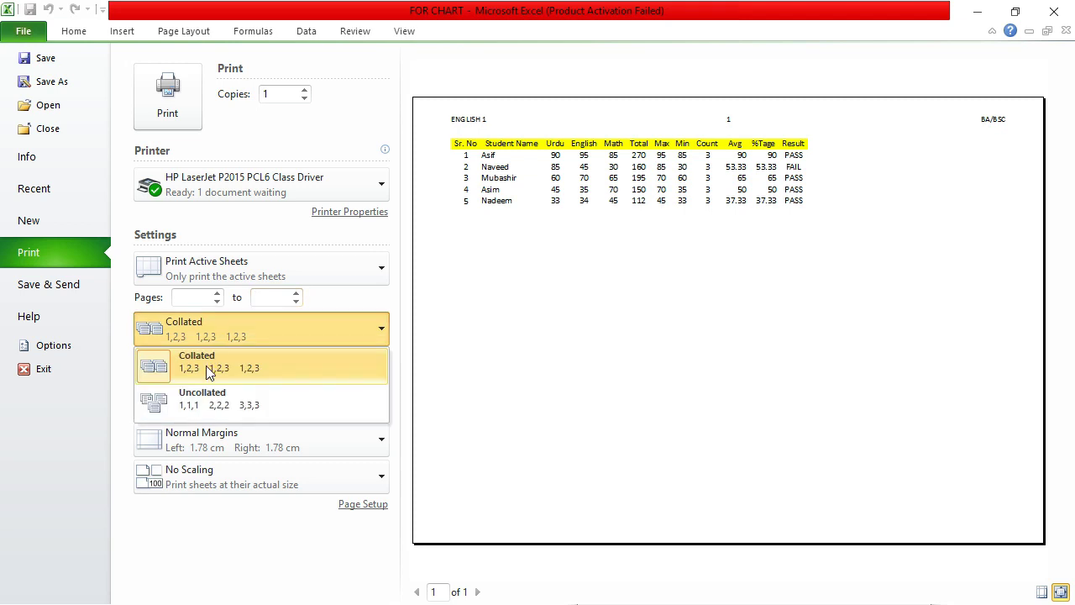
left_click(223, 366)
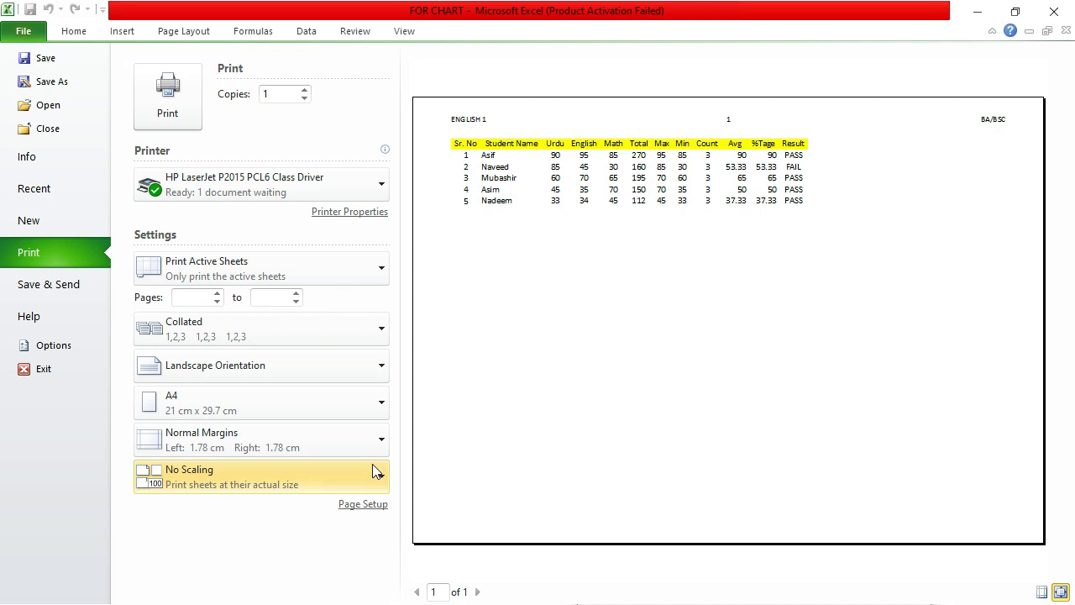
left_click(71, 33)
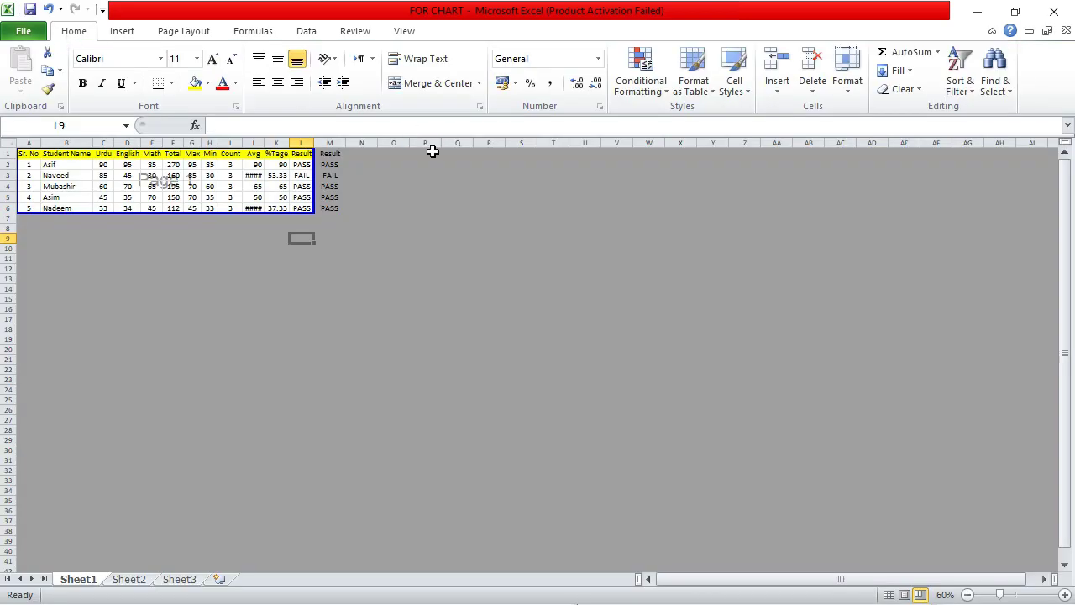
Close the FOR CHART workbook without saving the changes and exit Excel
left_click(1067, 31)
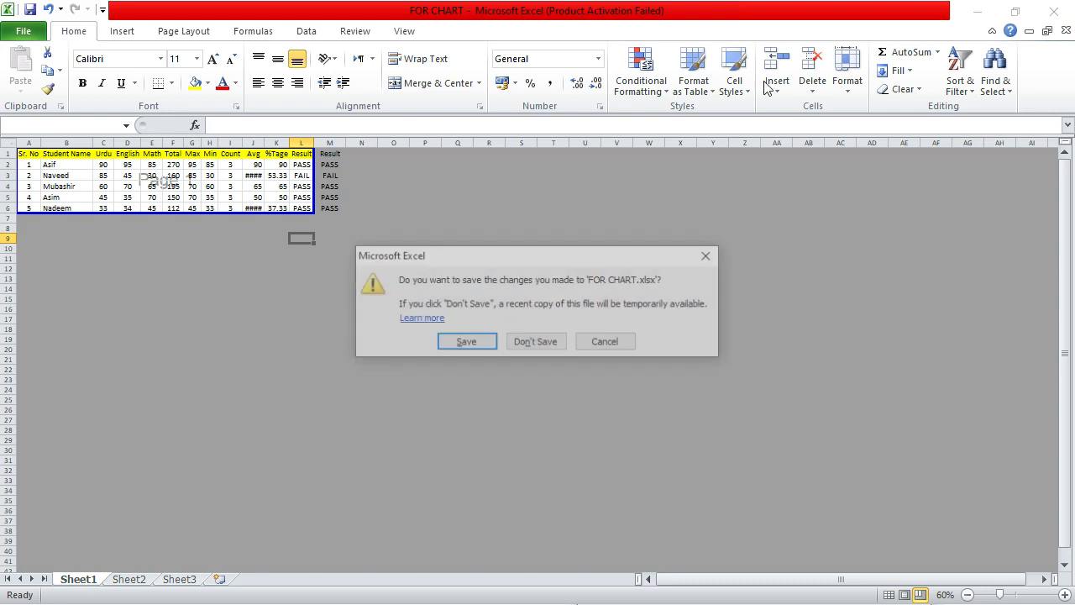
left_click(535, 341)
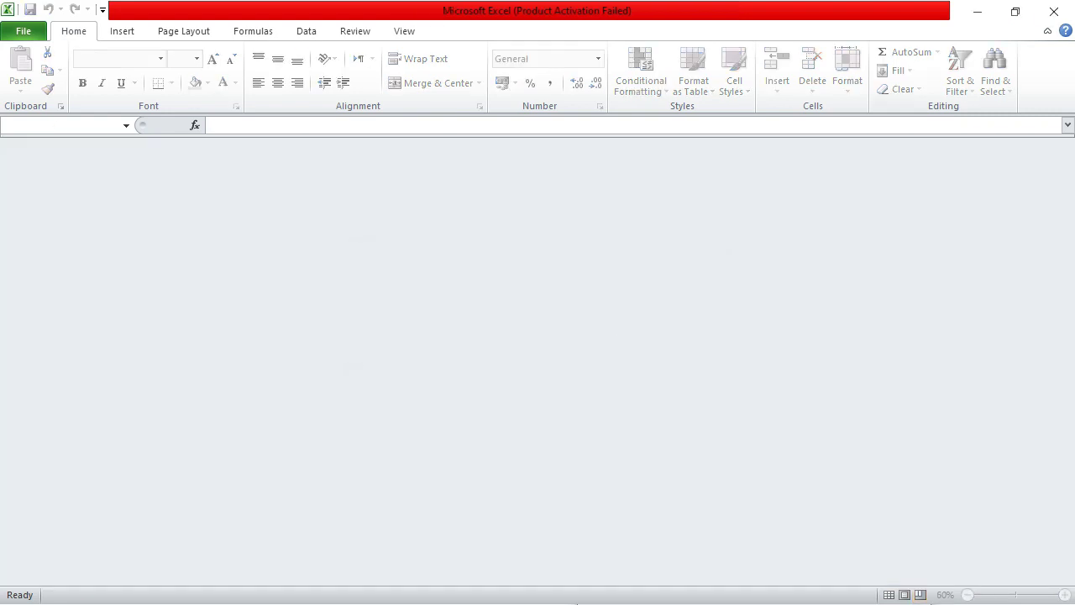
left_click(1067, 8)
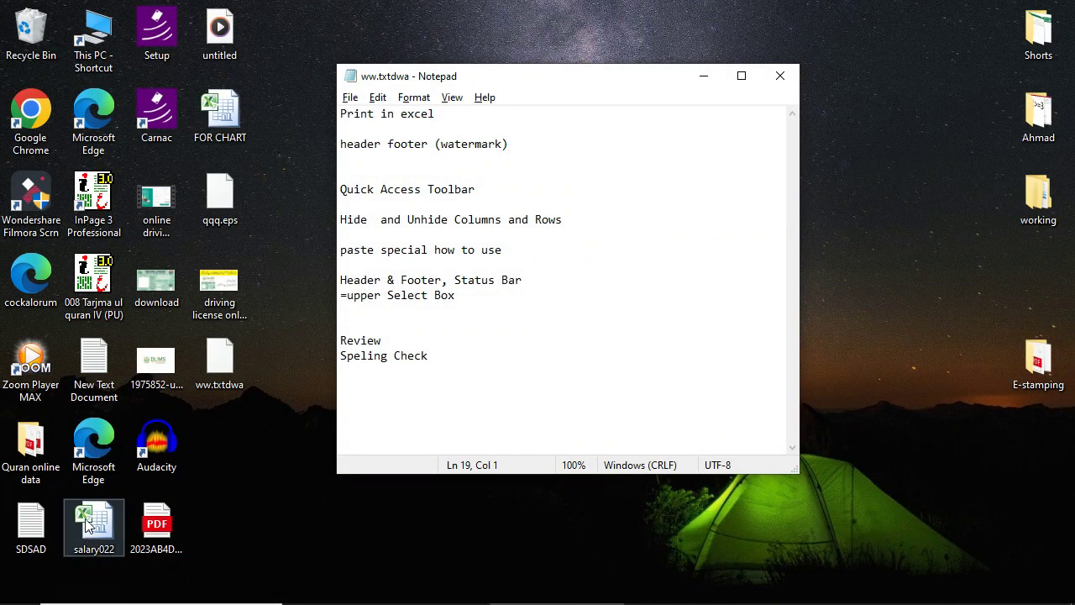
Open the salary022 workbook from the desktop in Excel and dismiss the activation wizard
left_click(95, 548)
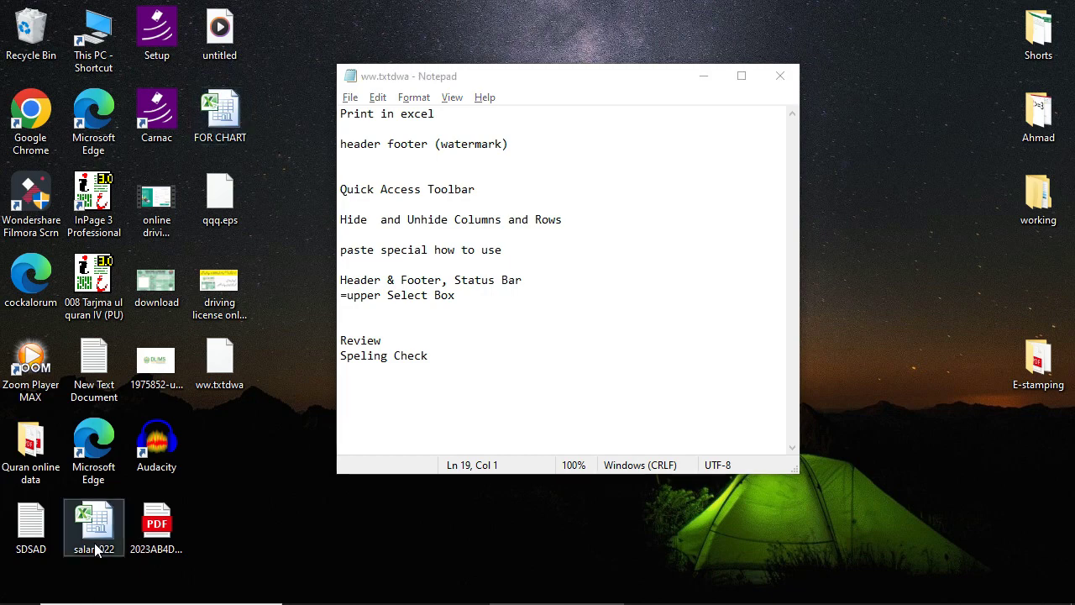
double_click(95, 548)
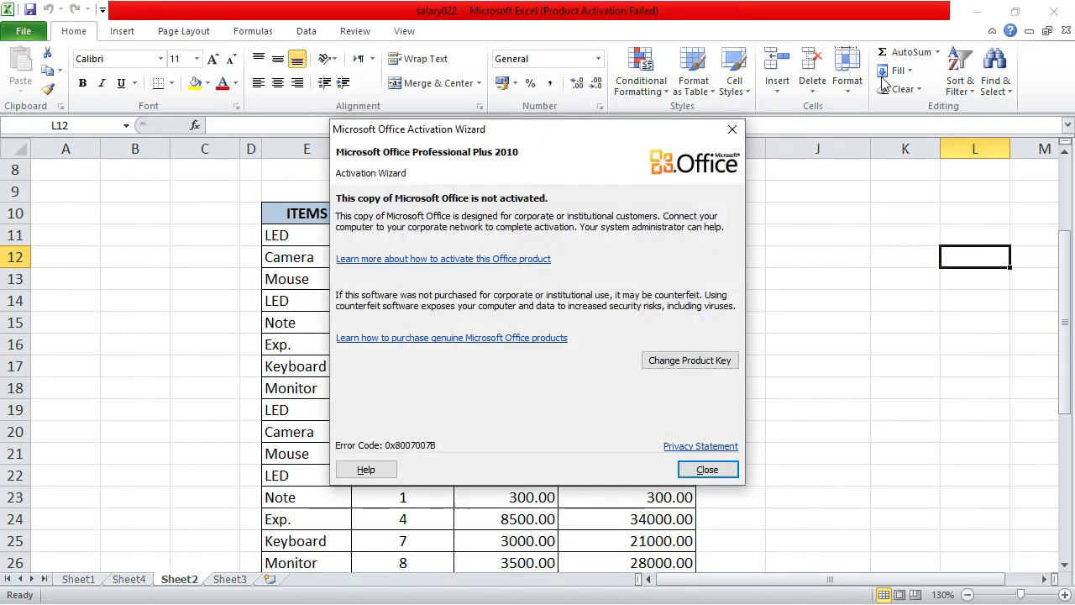
left_click(732, 129)
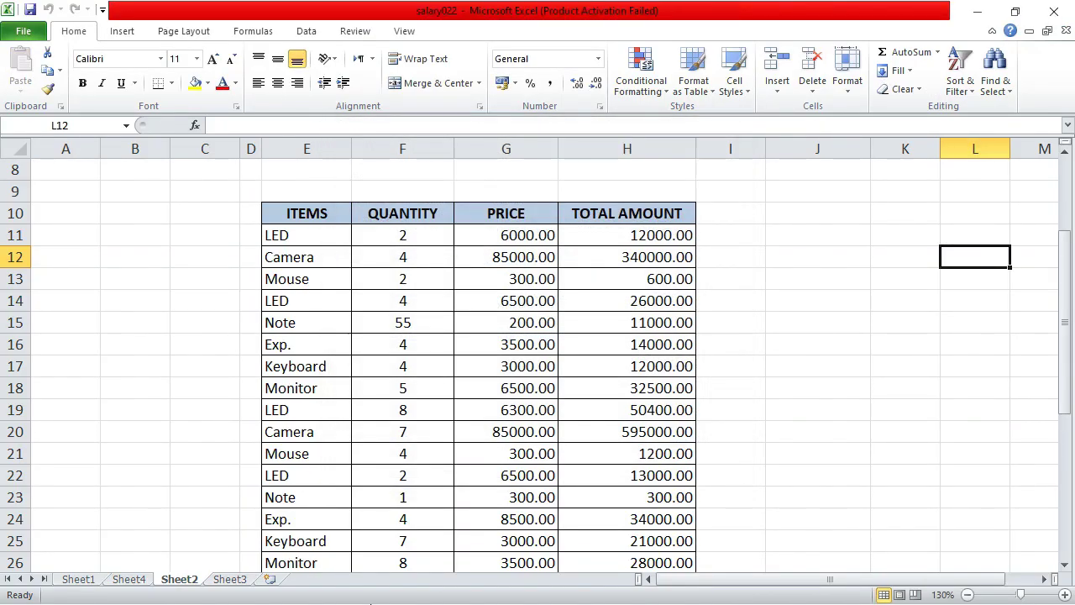
Check the topic list in the Notepad file and return to the salary022 workbook in Excel
key("super")
key("super")
key("super")
left_click(576, 598)
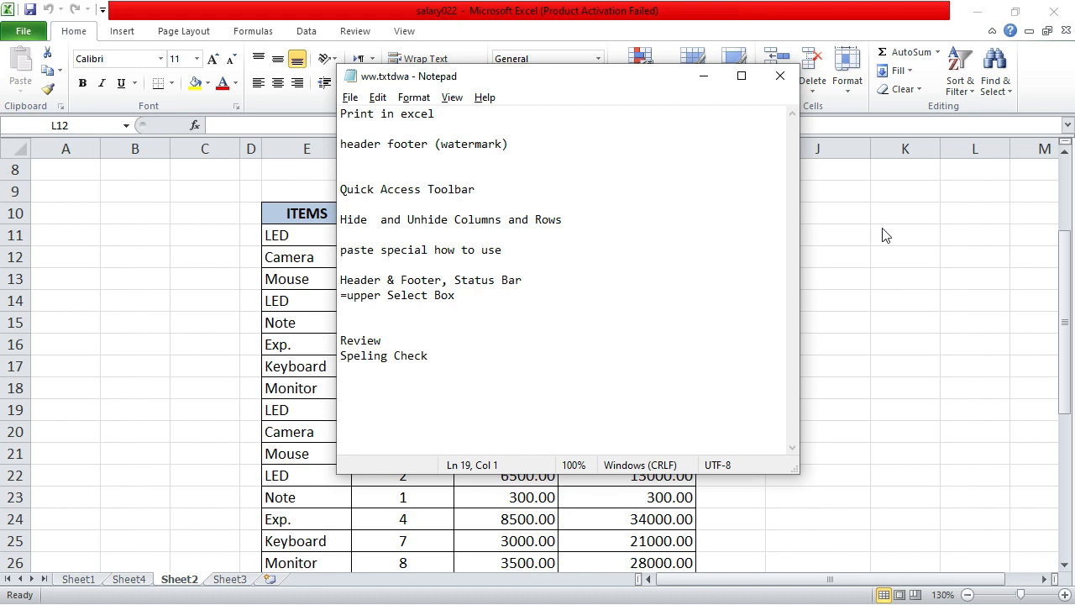
key("alt+Tab")
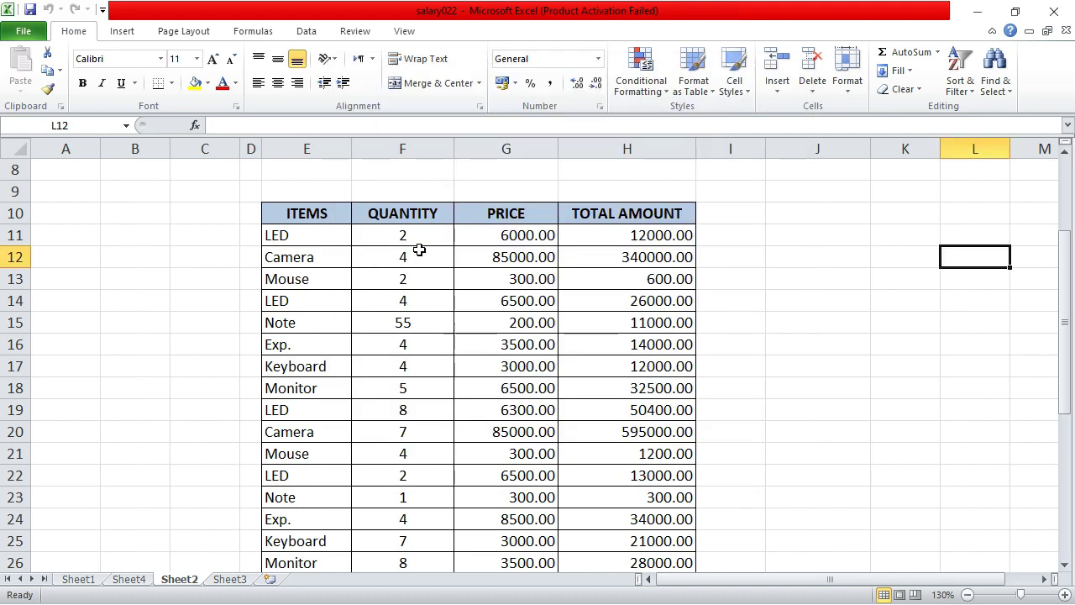
Insert a text box near cell H3 above the items table containing the text DADFAFADFA
scroll(420, 249, "up", 3)
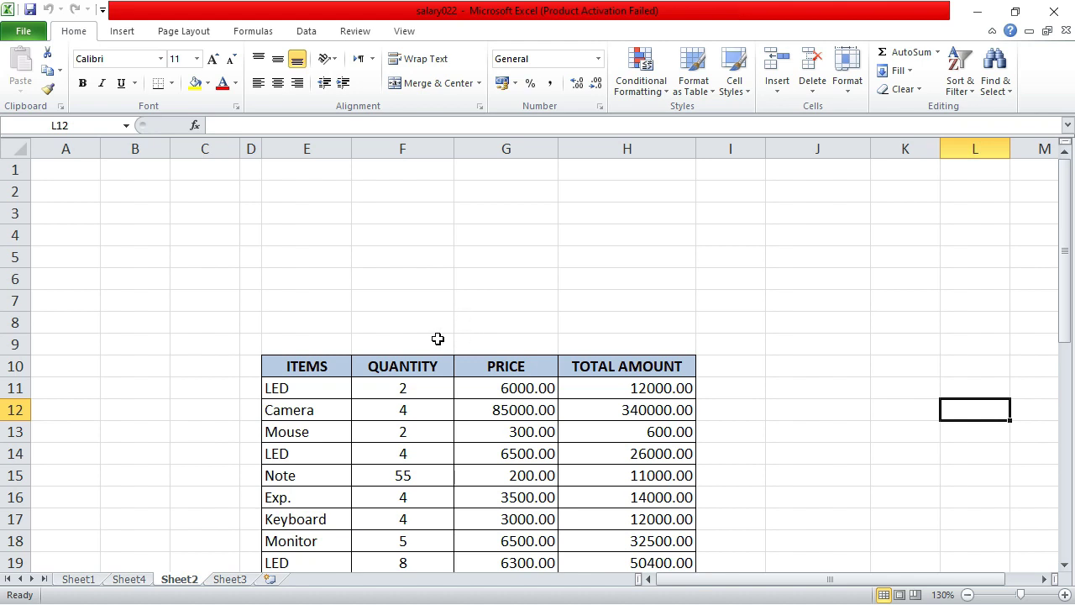
left_click(470, 339)
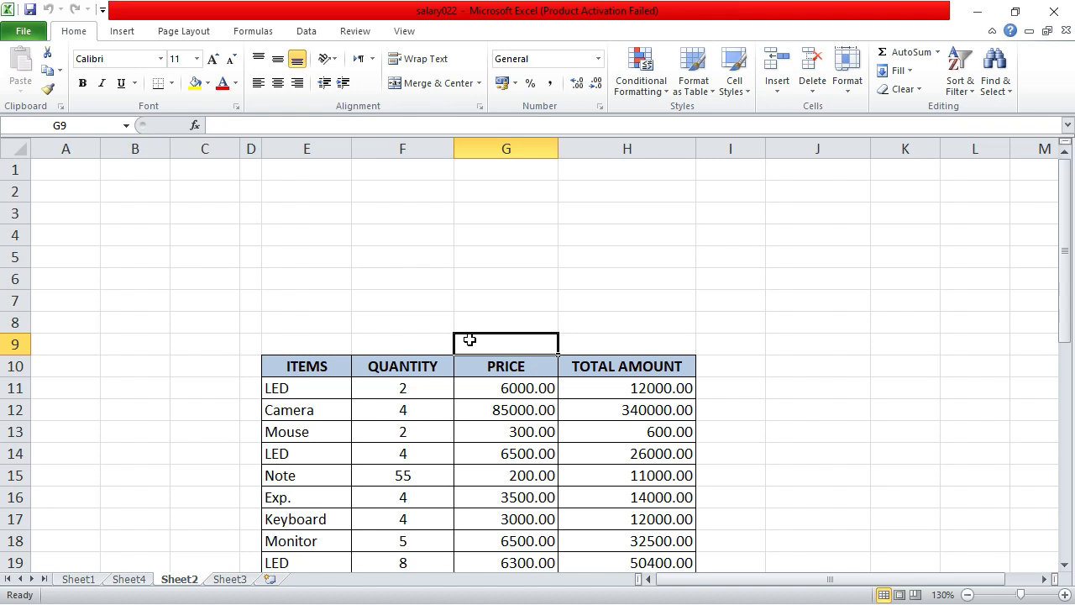
left_click(123, 31)
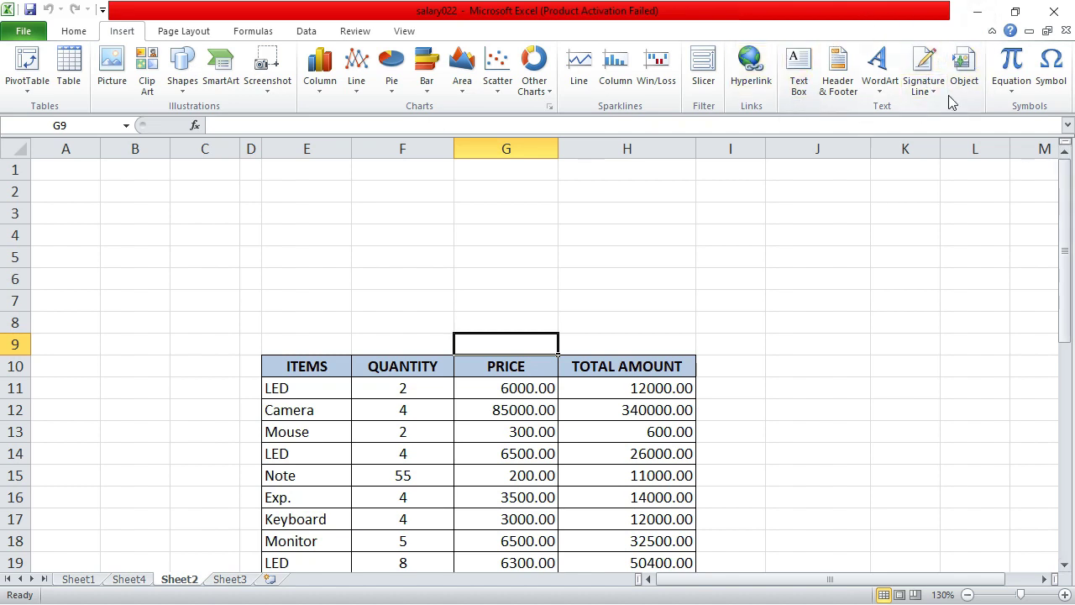
left_click(798, 75)
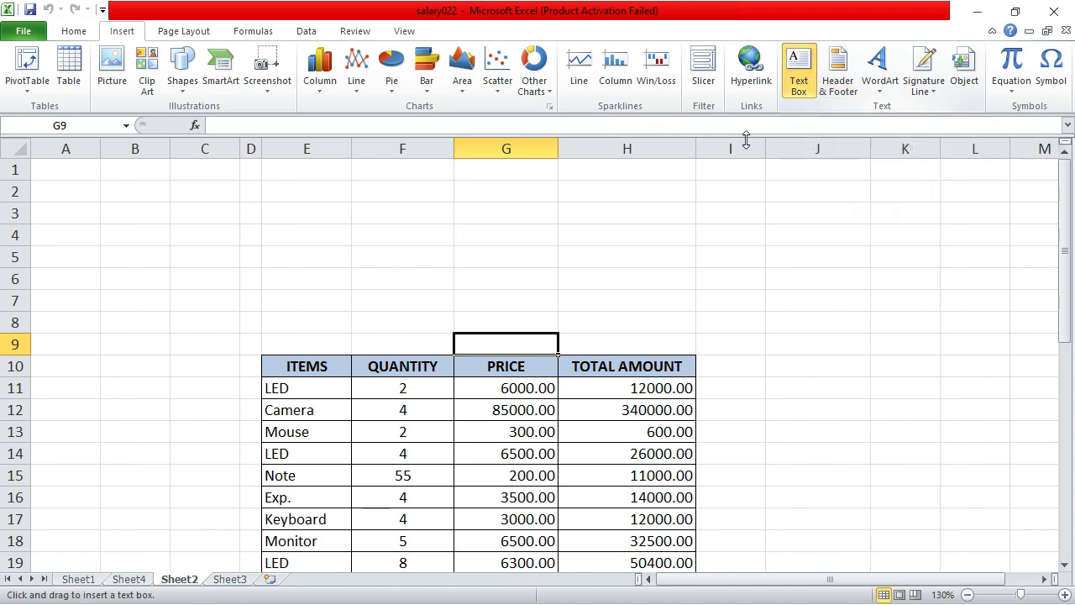
left_click(672, 202)
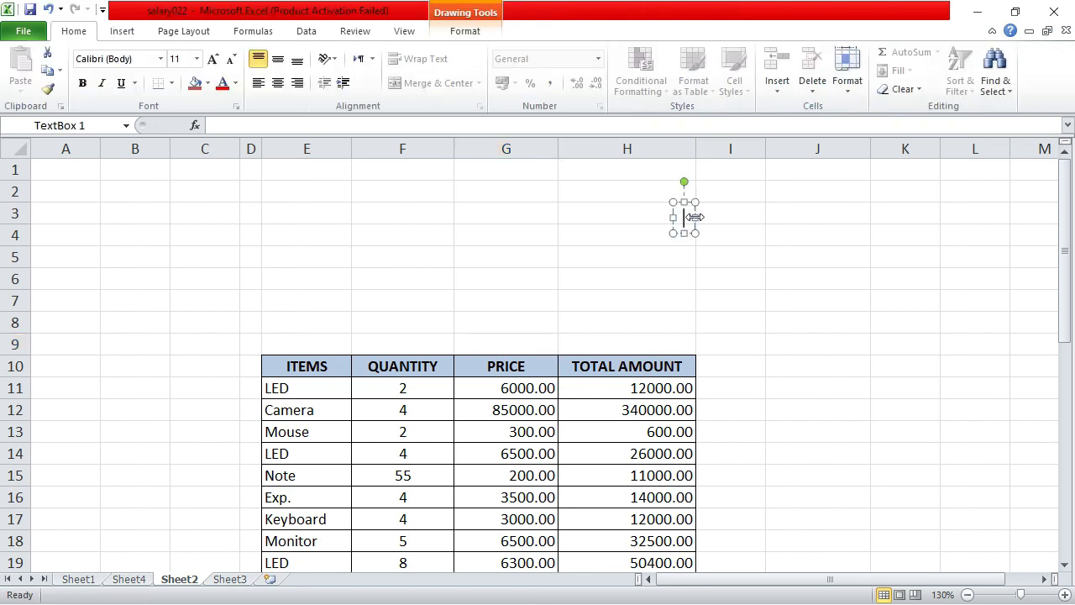
type("DADFAFADFA")
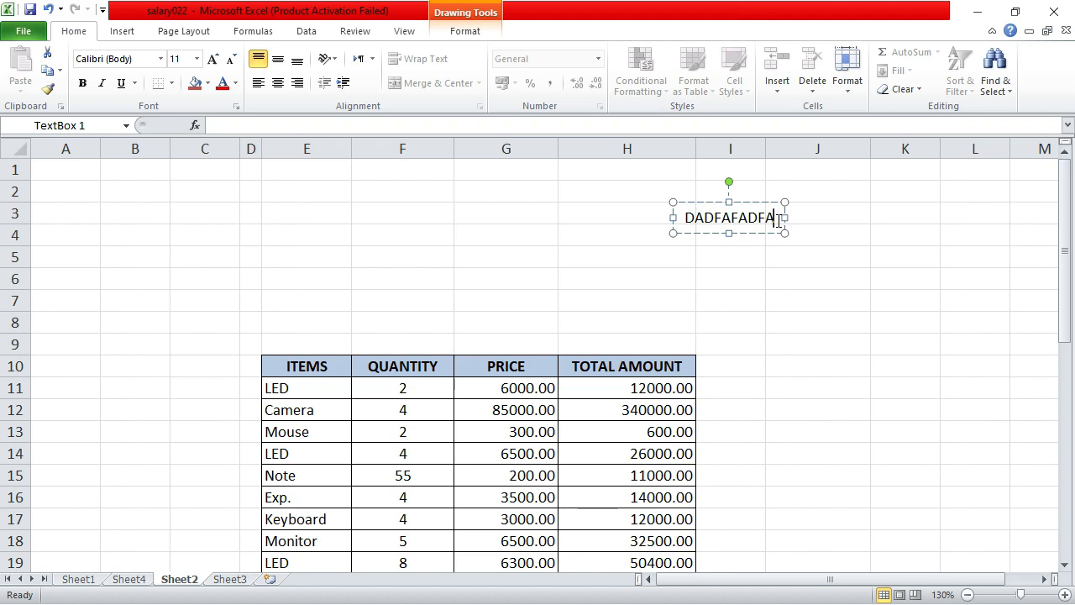
Fill the text box with a light blue theme colour and deselect it
double_click(747, 218)
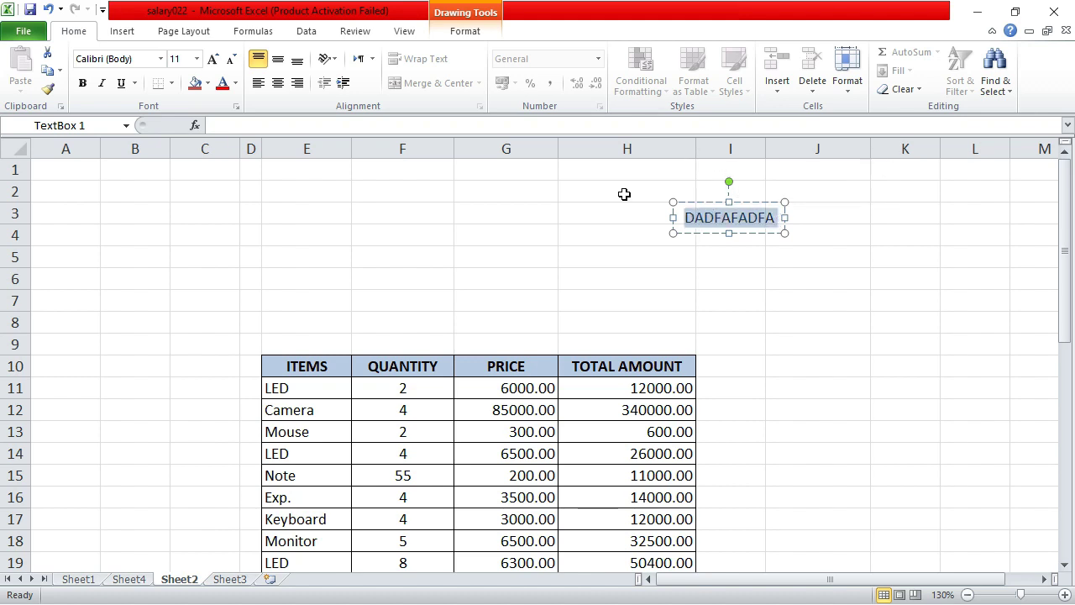
left_click(207, 83)
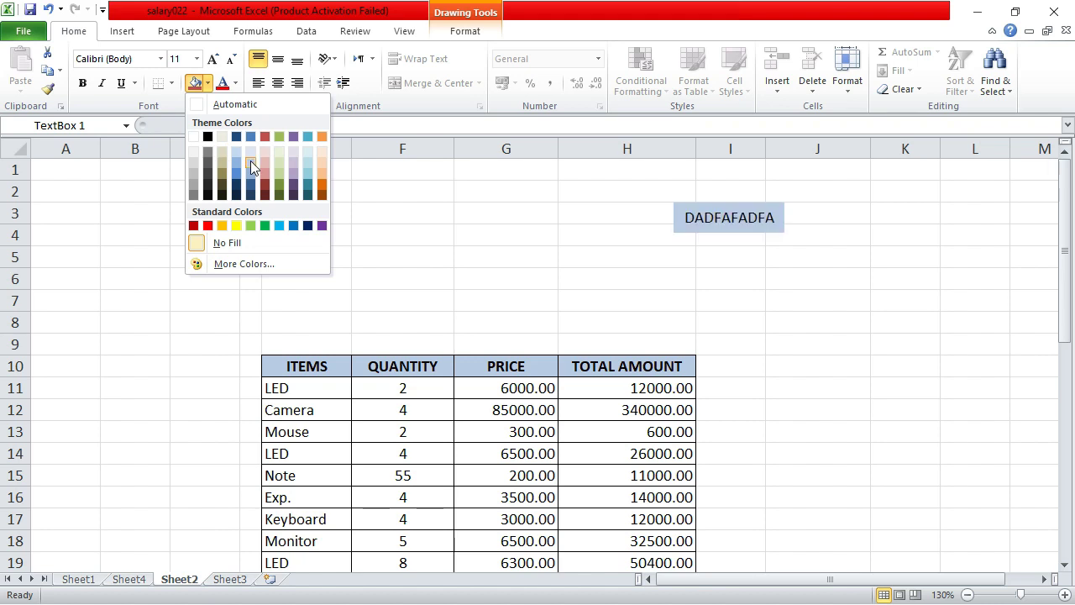
left_click(253, 162)
left_click(912, 259)
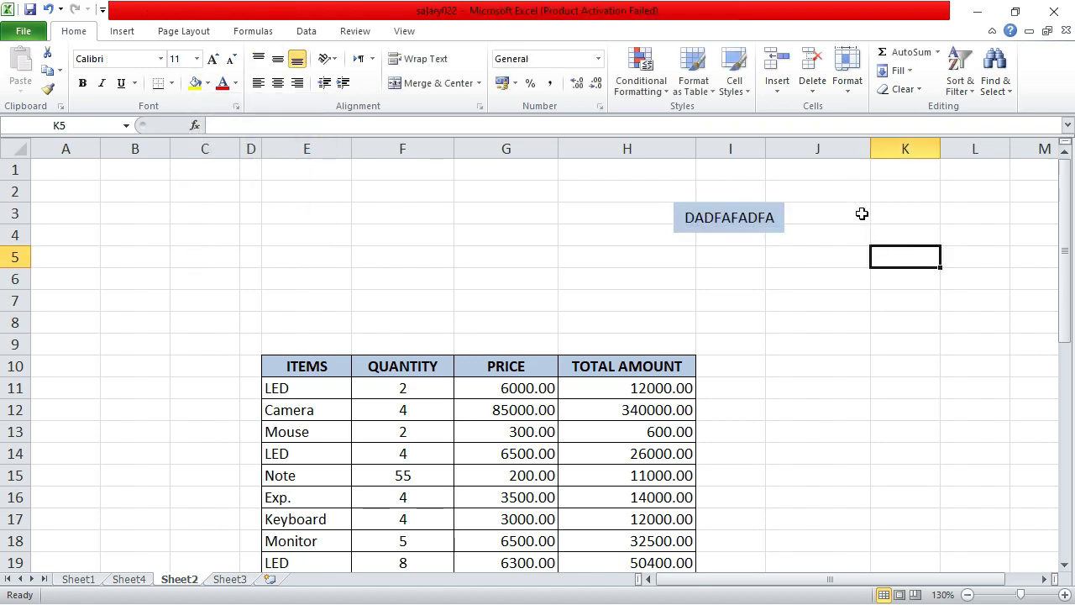
Undo the fill, text and insertion of the text box, leaving cell J3 selected
key("ctrl+z")
key("ctrl+z")
key("ctrl+z")
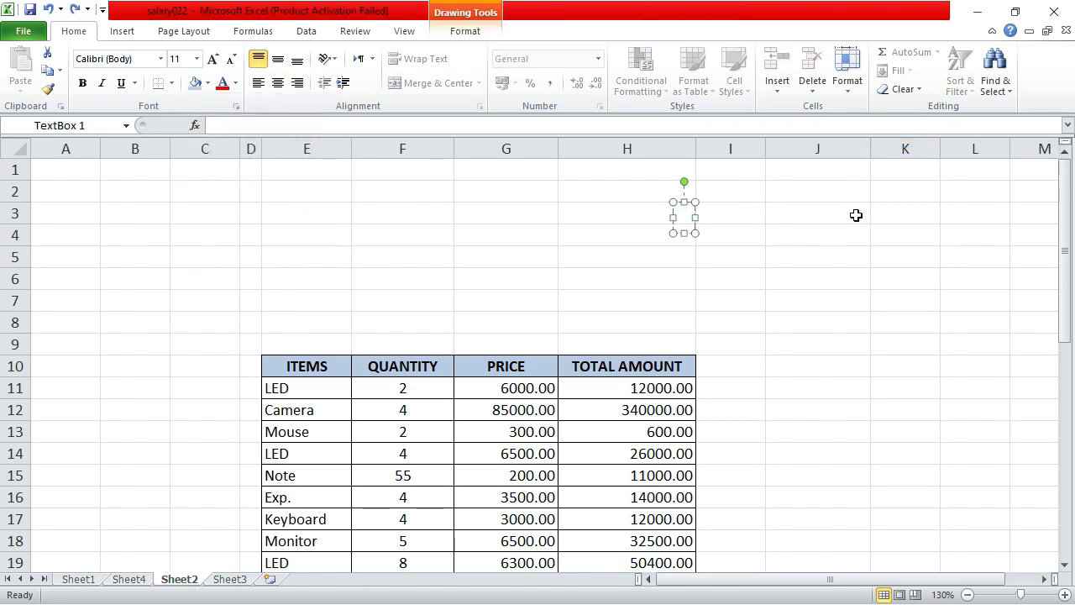
left_click(808, 215)
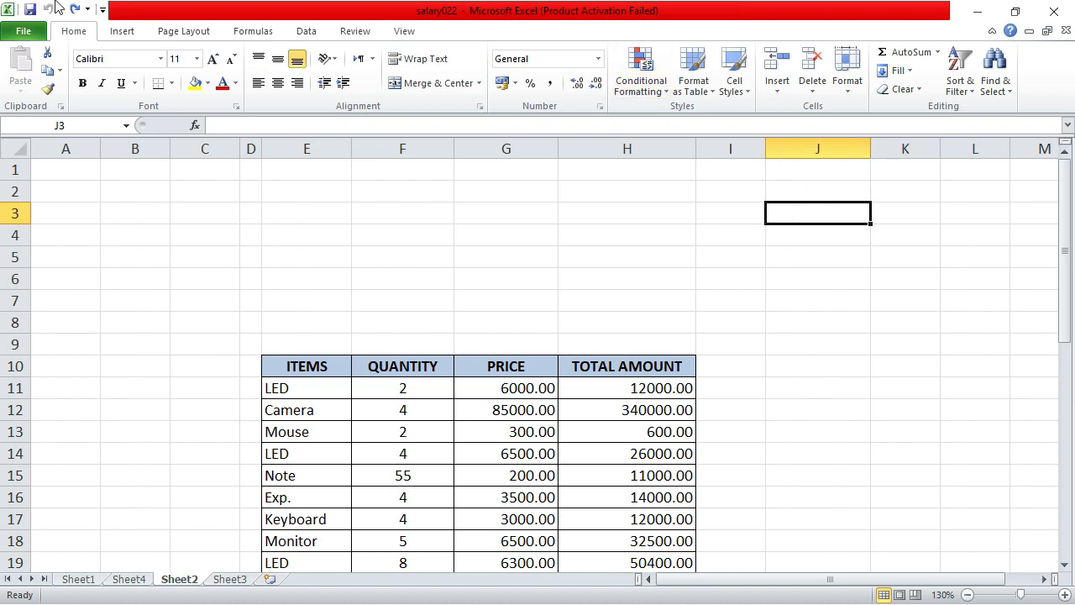
Insert WordArt in the orange bevelled style from the last gallery row with the text AS
left_click(119, 31)
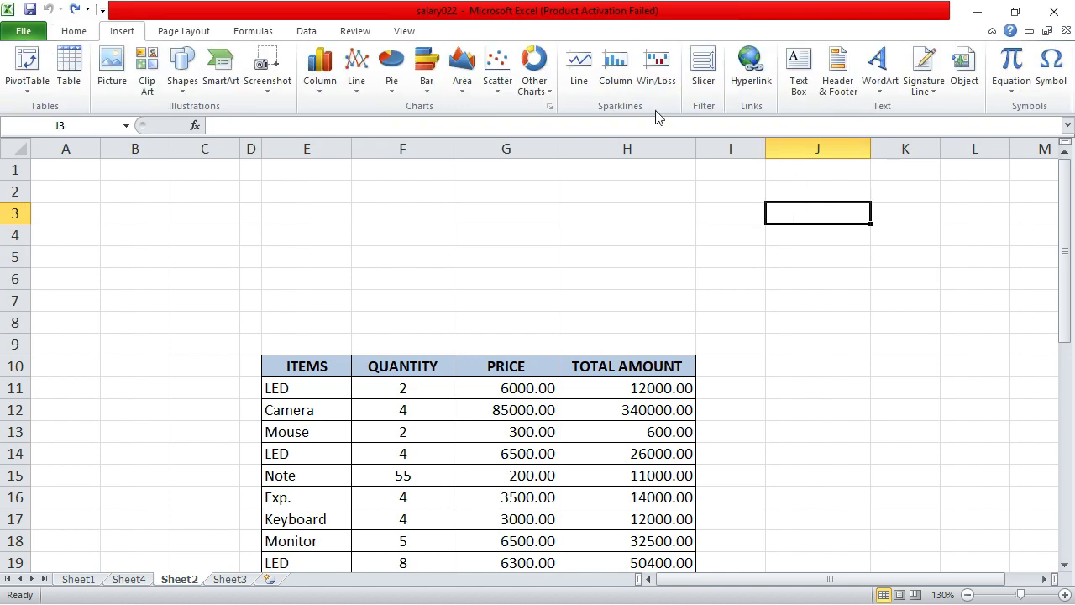
left_click(879, 88)
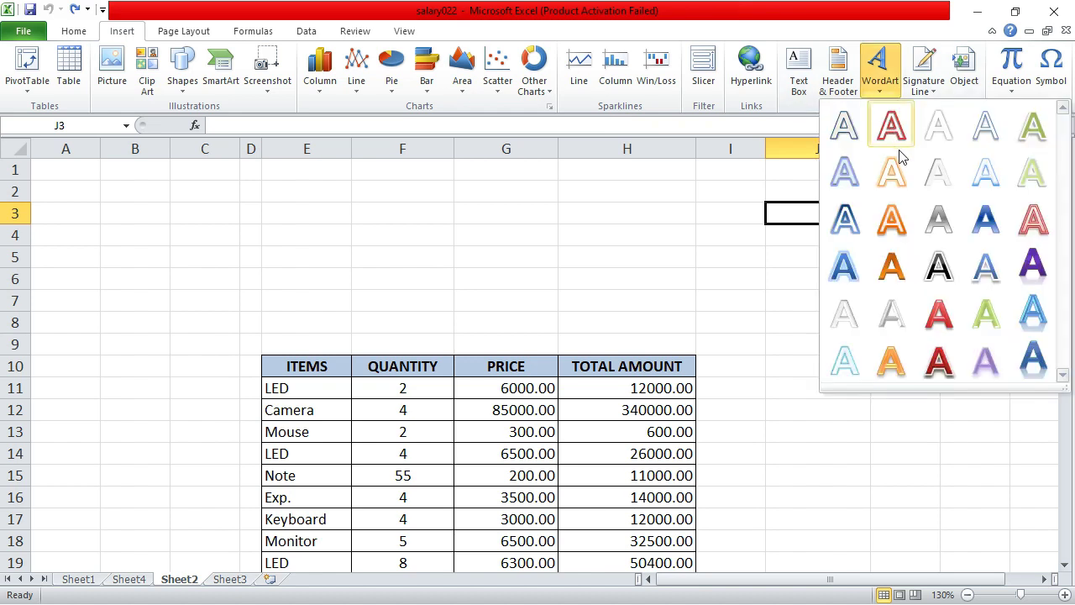
left_click(892, 361)
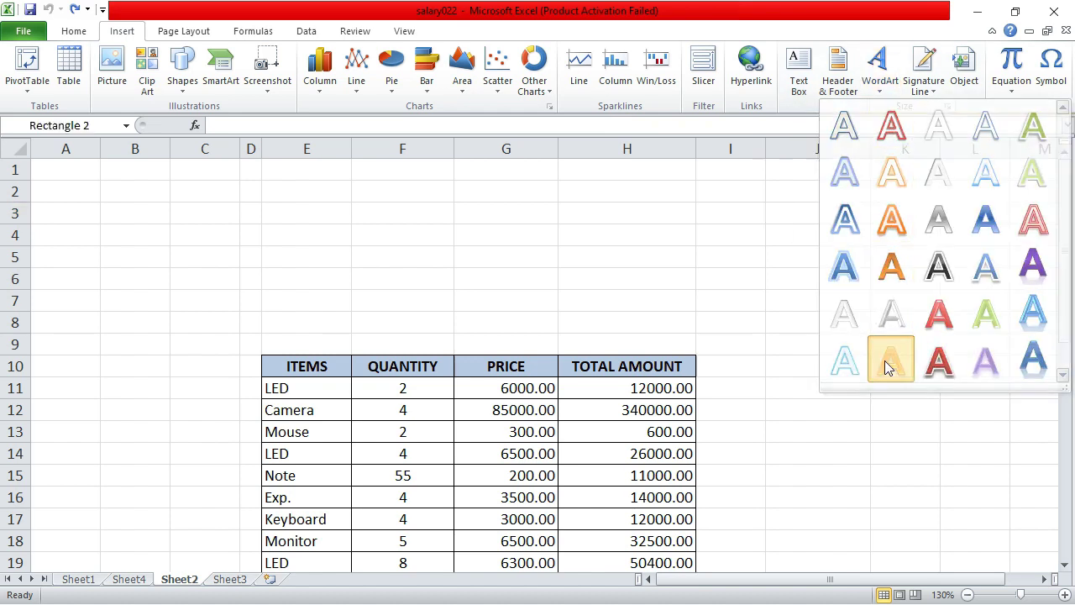
type("AS")
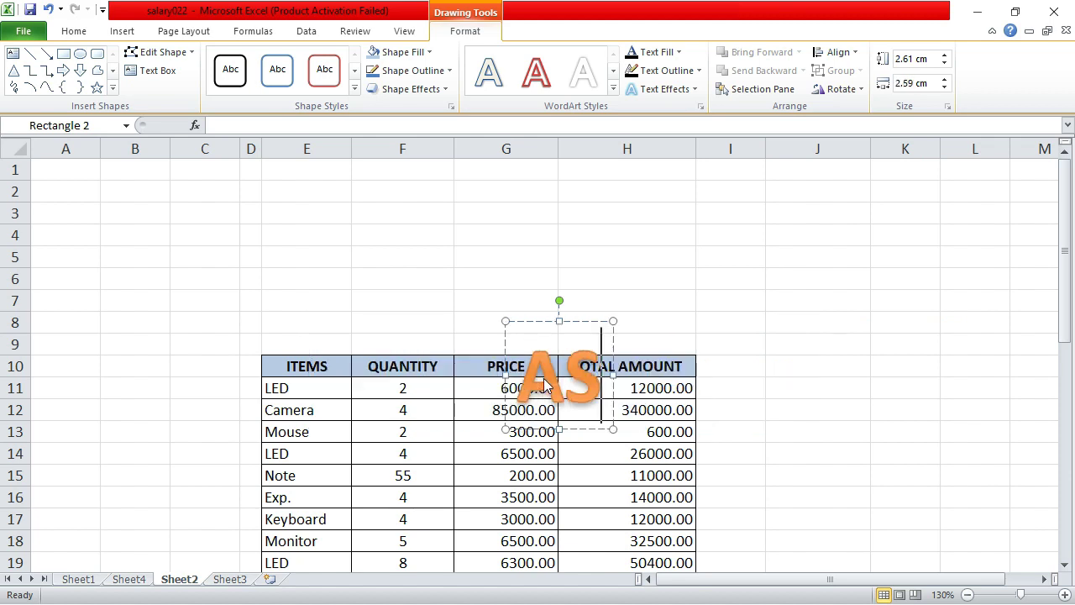
Complete the WordArt text as ASIF TECH, move it above the items table over rows 3 to 8, and deselect it
type("IG")
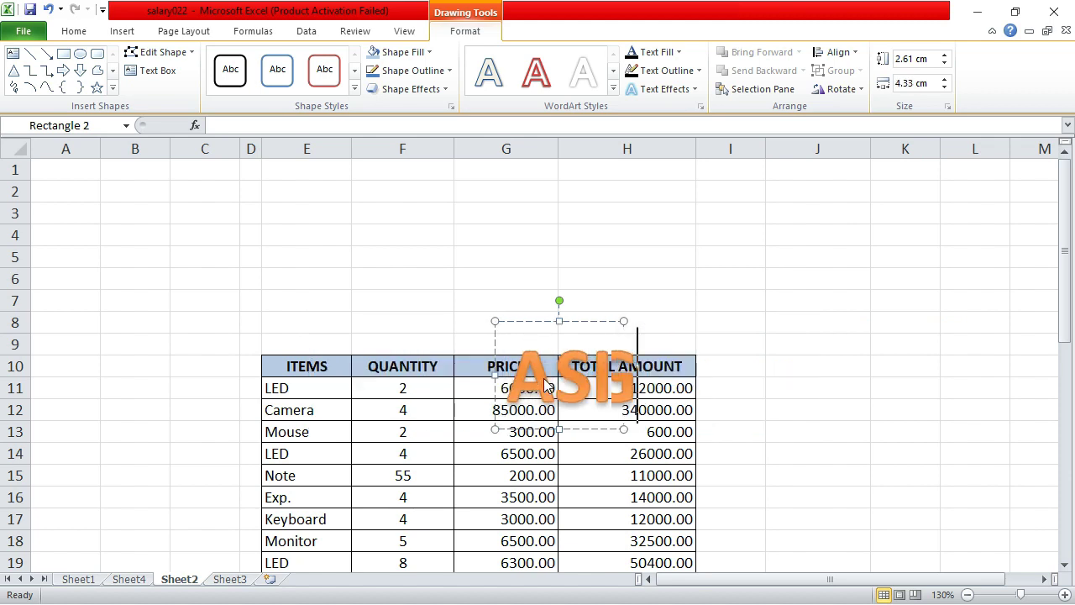
key("BackSpace")
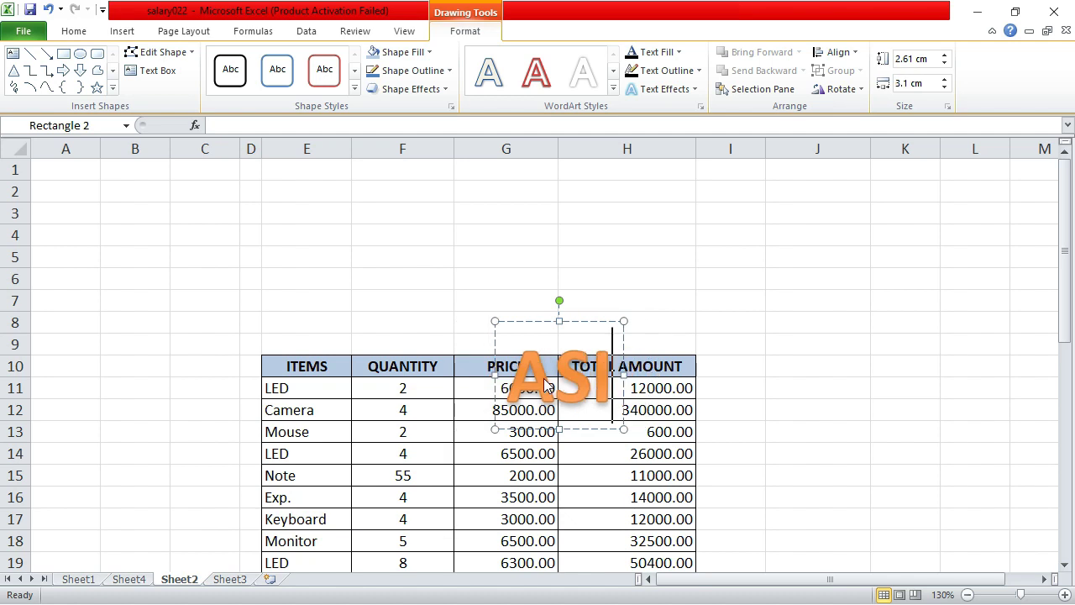
type("F TEC")
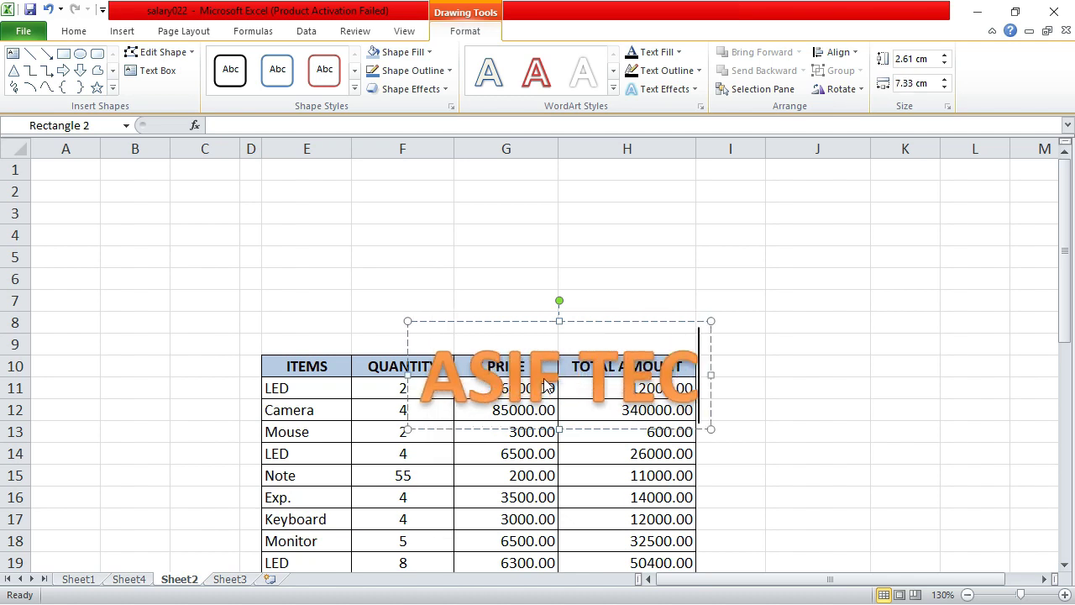
type("H")
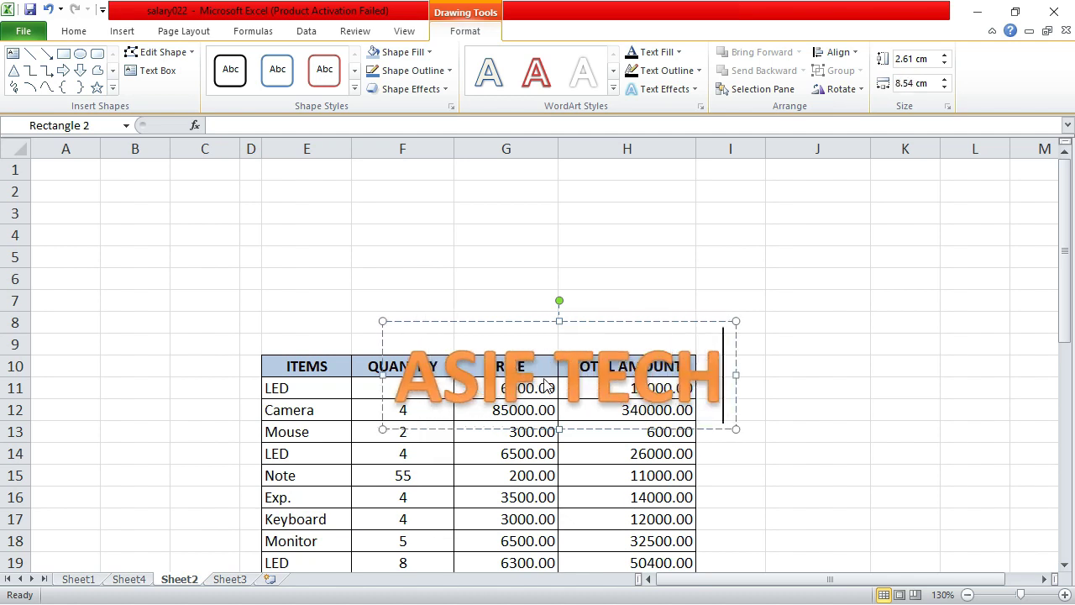
left_click_drag(600, 348, 547, 233)
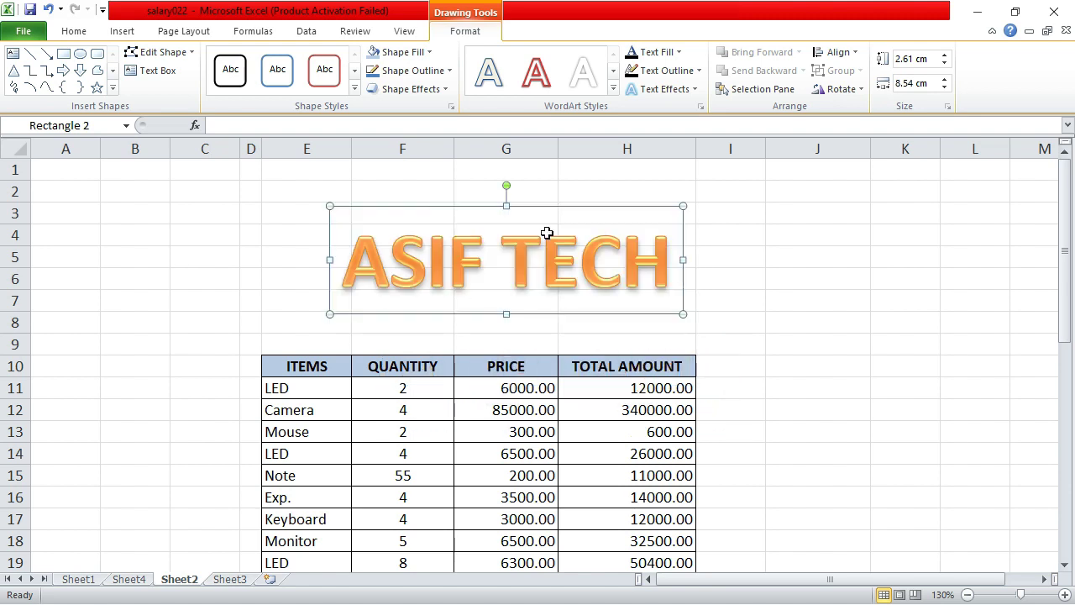
left_click(729, 353)
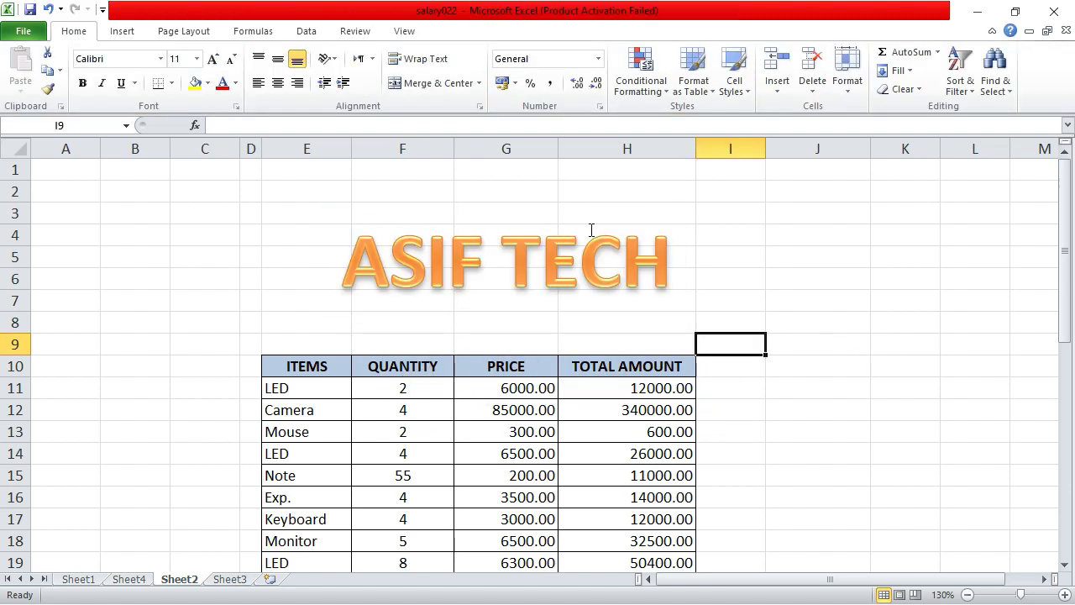
Select the whole ASIF TECH WordArt object and delete it from the sheet
left_click(558, 277)
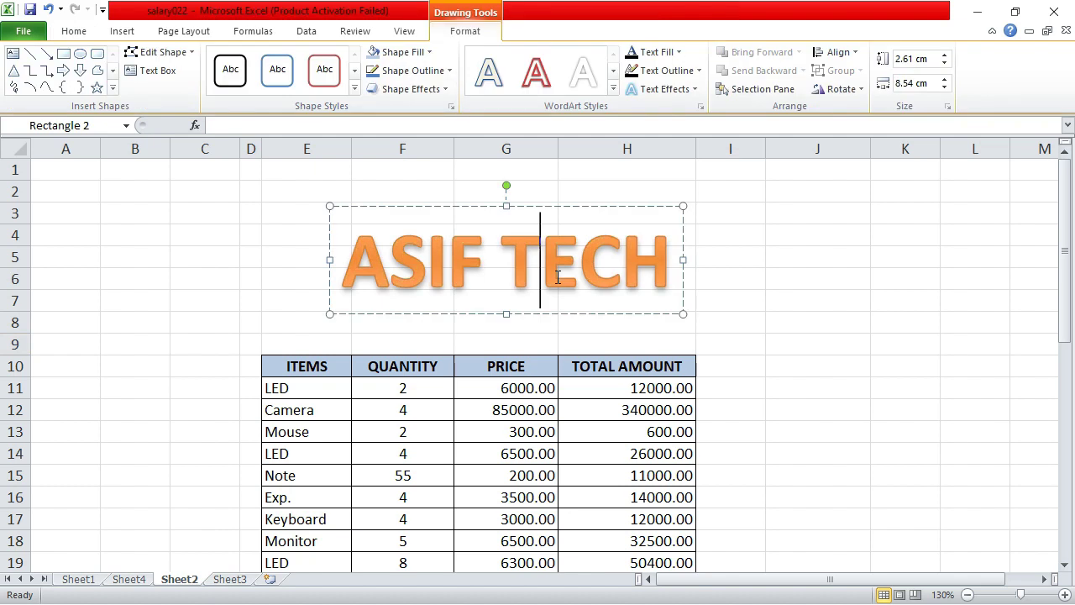
left_click(691, 205)
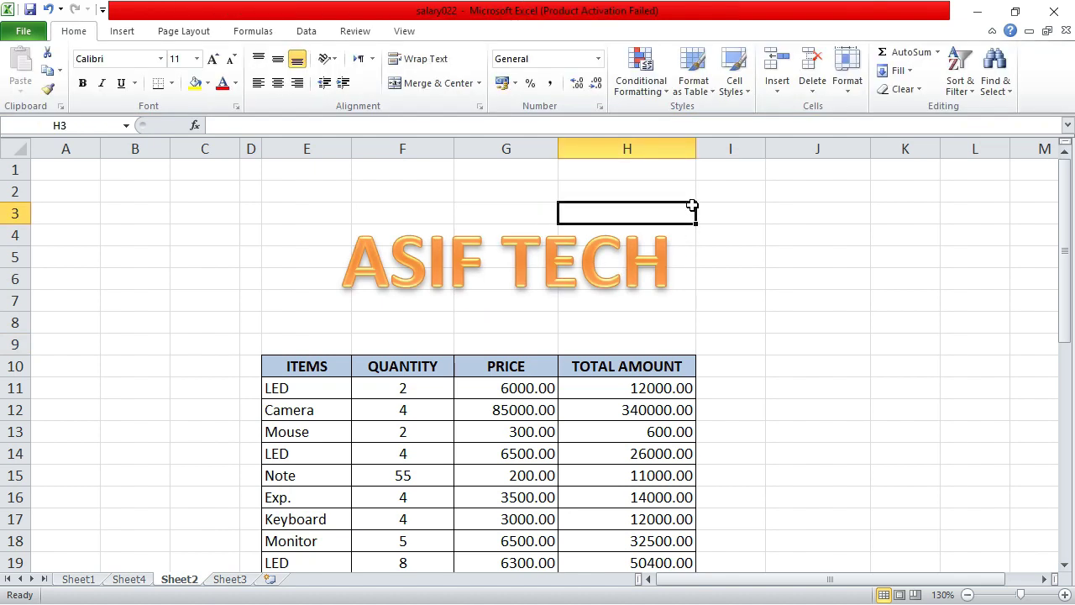
left_click(626, 250)
left_click(675, 214)
left_click(672, 225)
left_click(507, 206)
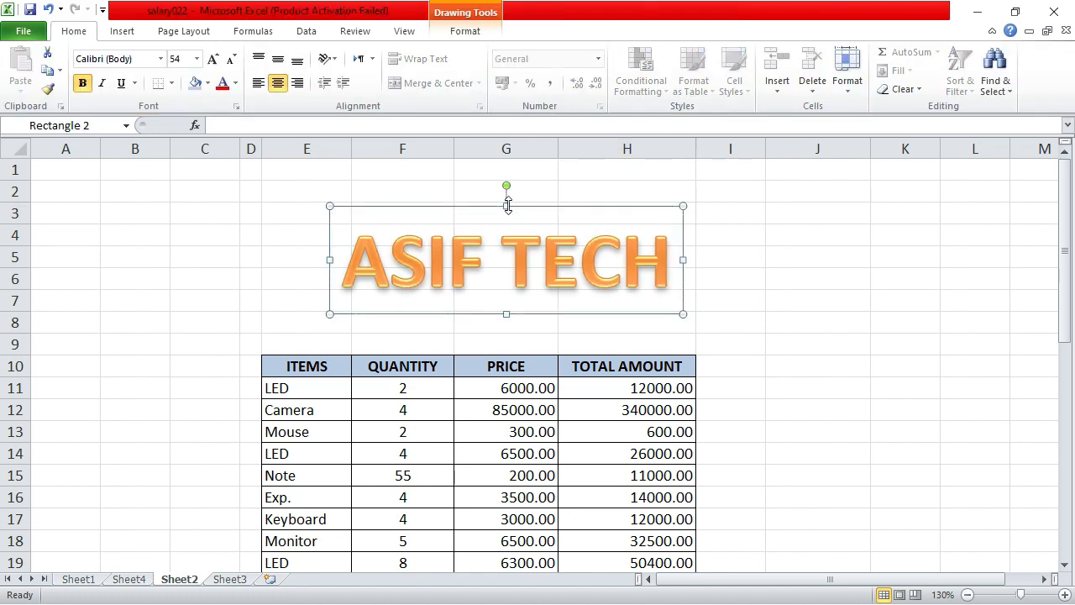
key("Delete")
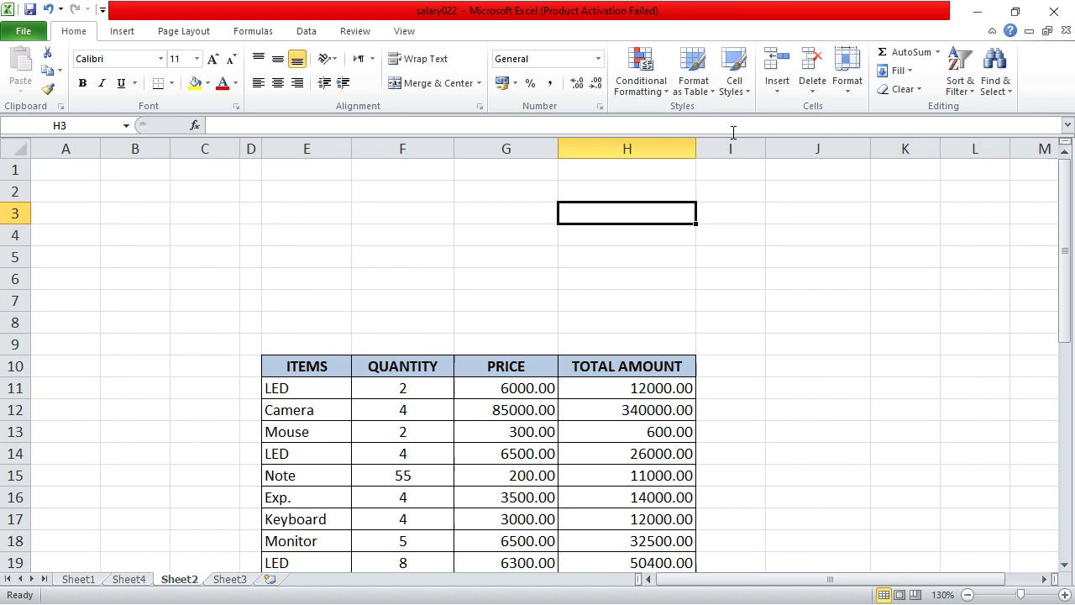
Insert the DLIMS logo picture from the Desktop folder into the centre header section and leave the header
left_click(125, 33)
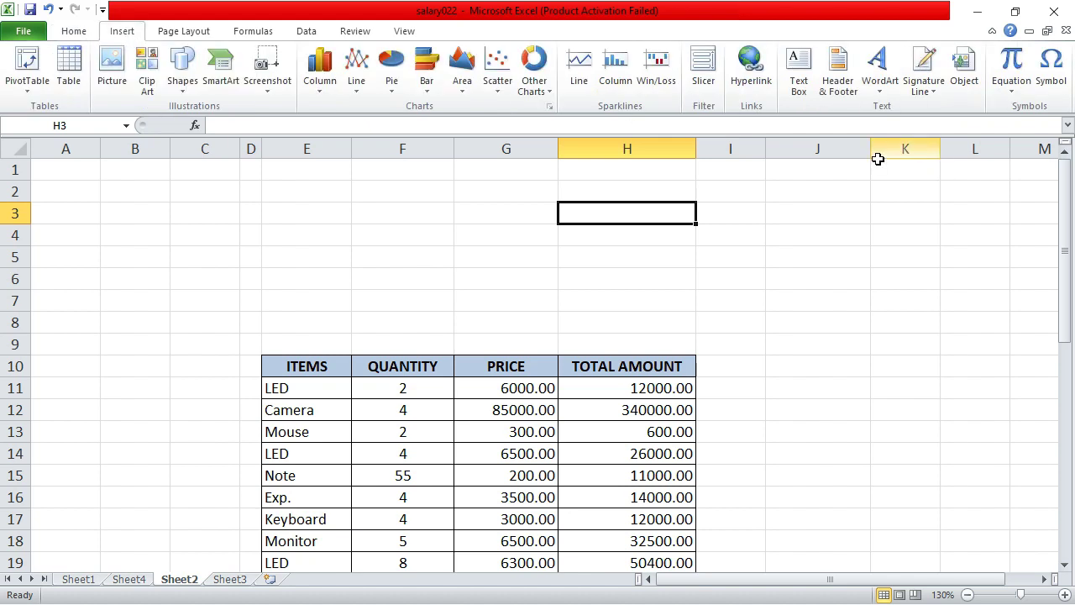
left_click(838, 72)
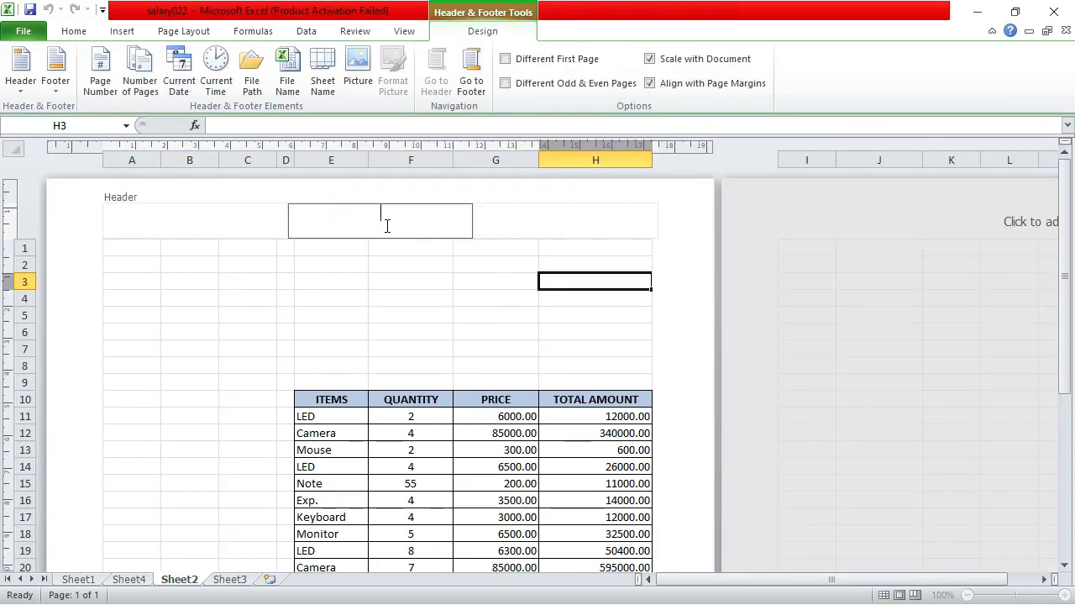
left_click(357, 74)
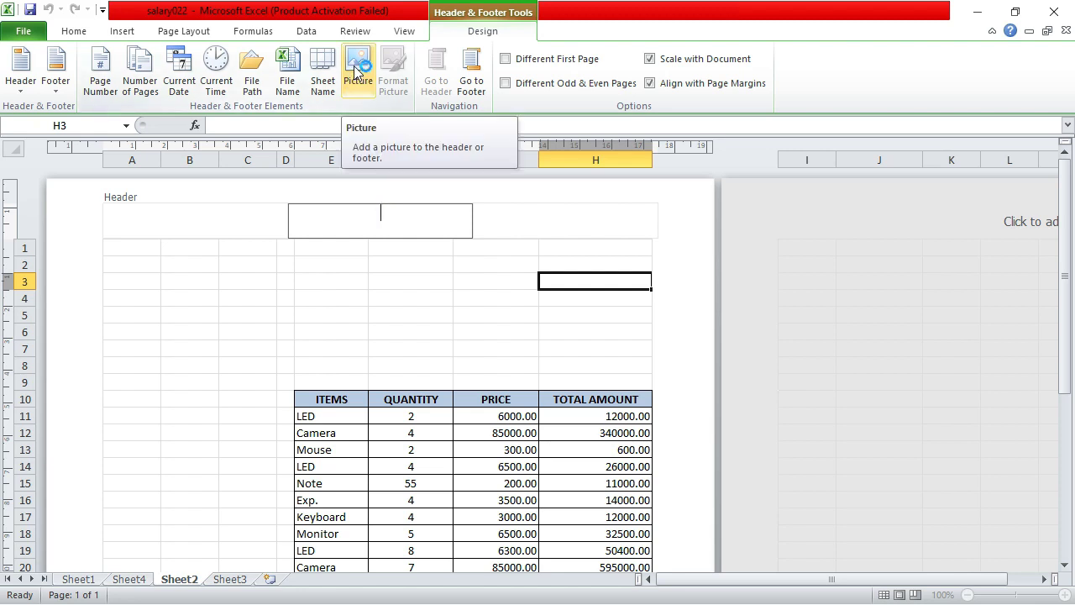
left_click(357, 72)
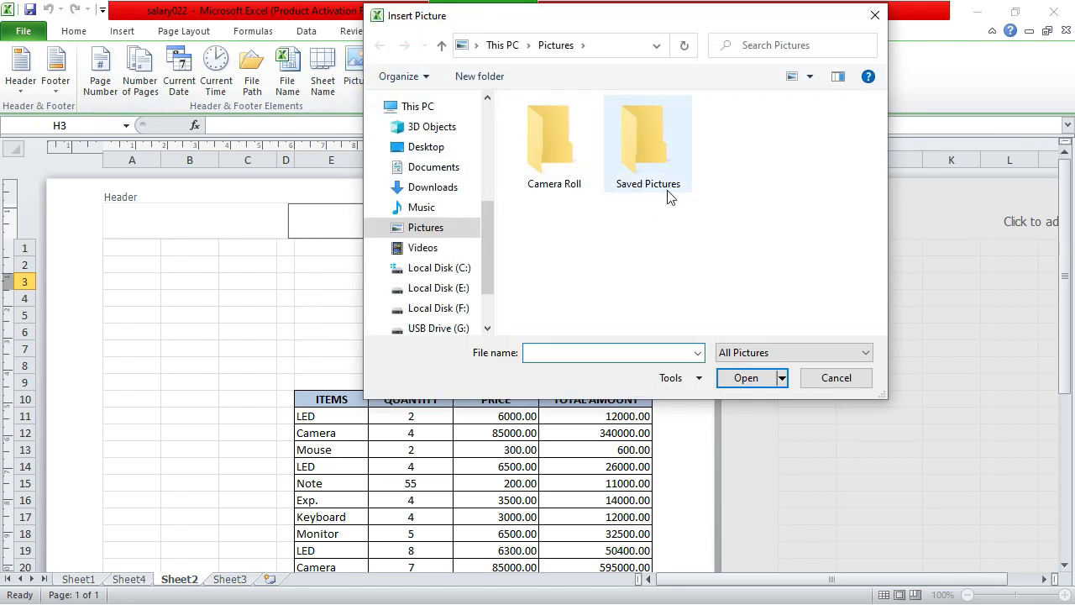
left_click(432, 149)
left_click(760, 266)
double_click(760, 265)
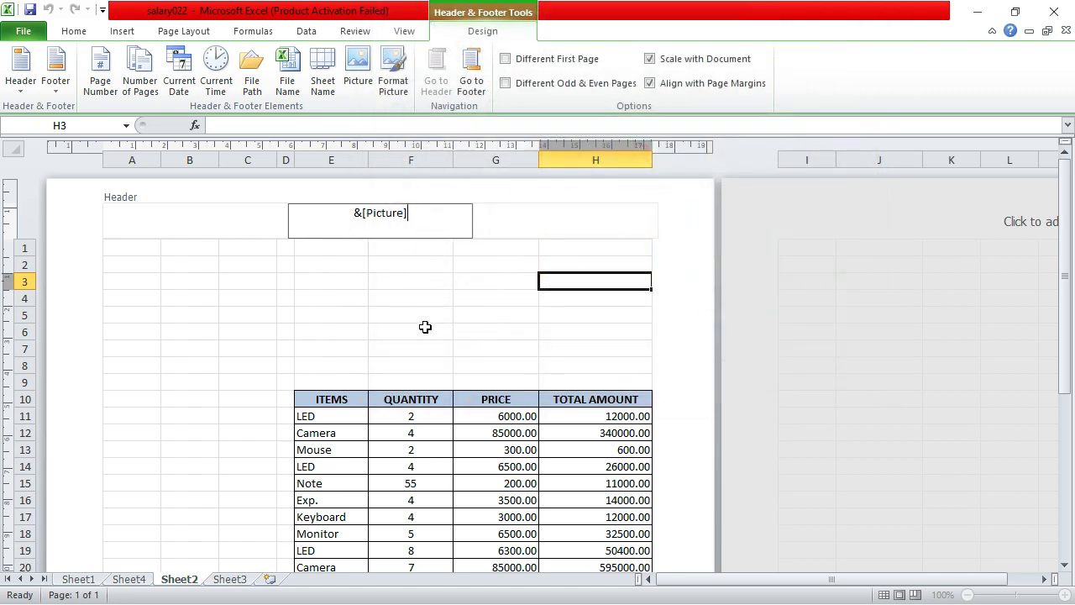
left_click(417, 329)
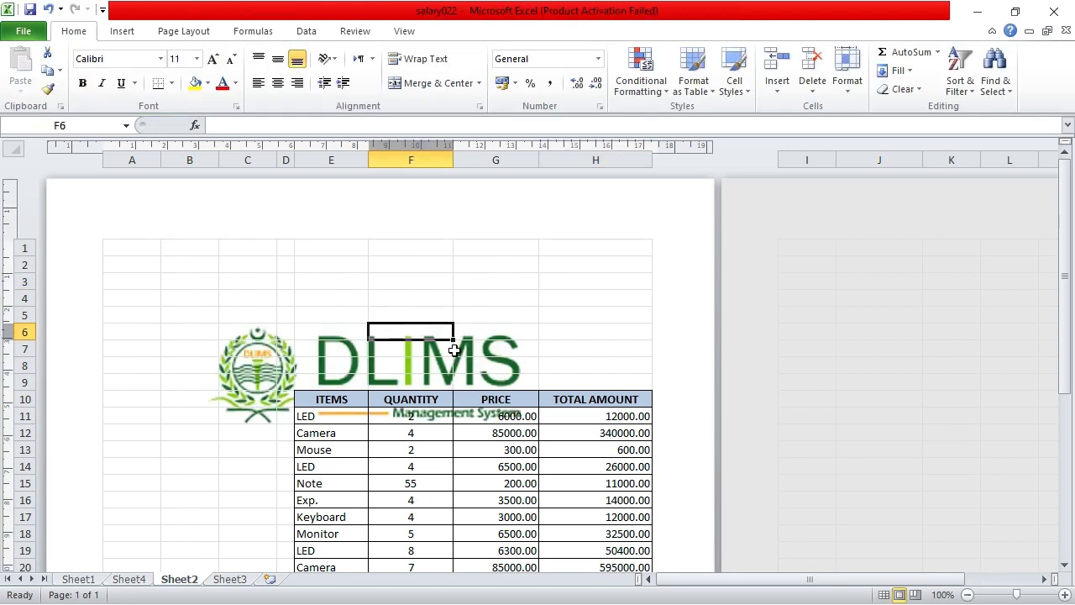
Recolour the centre header picture as Grayscale
left_click(359, 218)
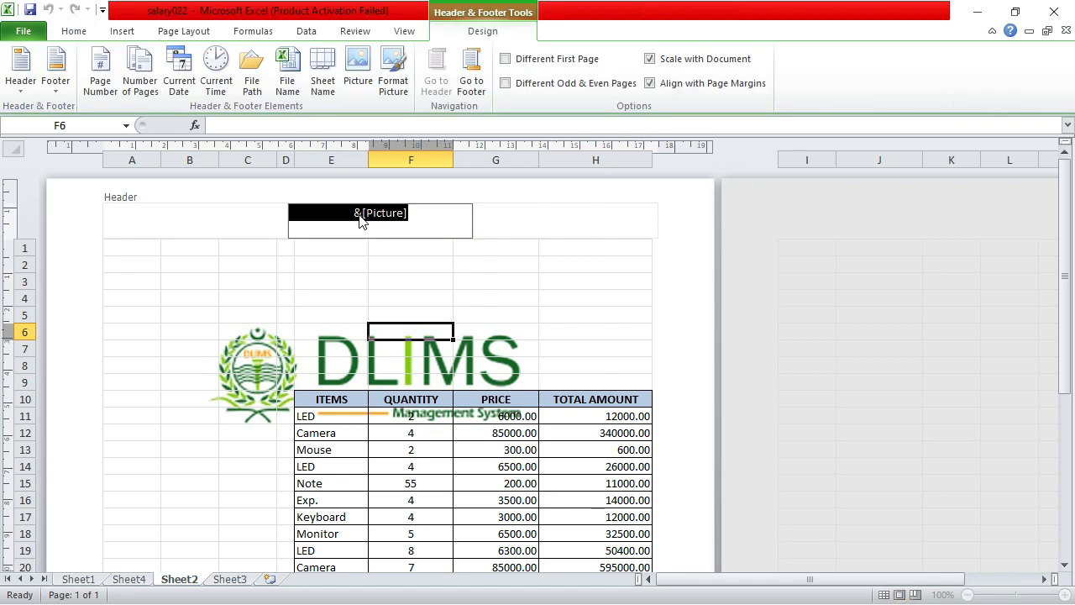
left_click(393, 84)
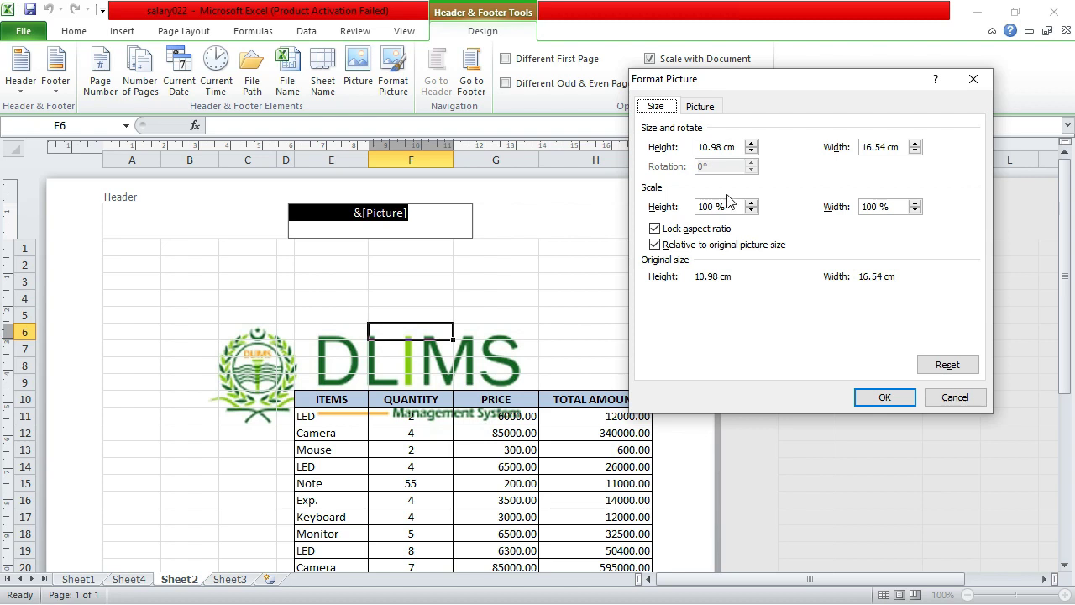
left_click(697, 107)
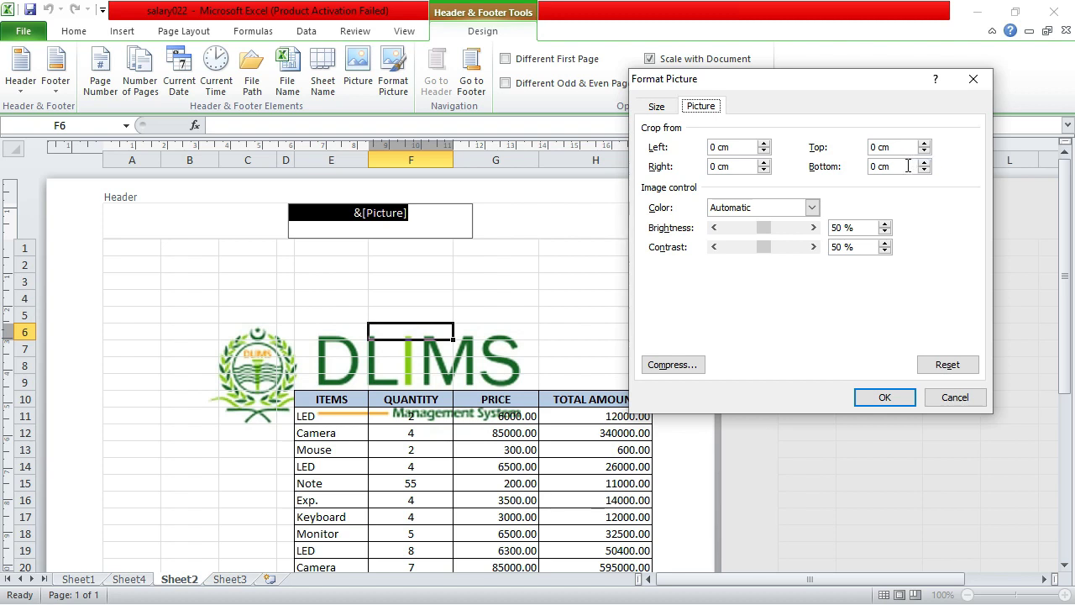
left_click(813, 210)
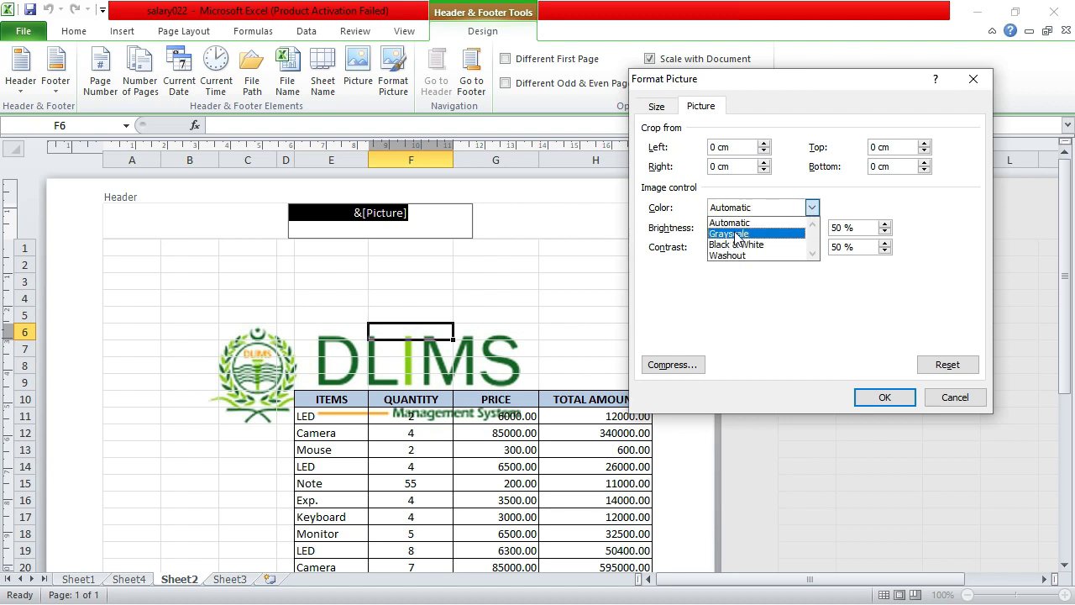
left_click(755, 232)
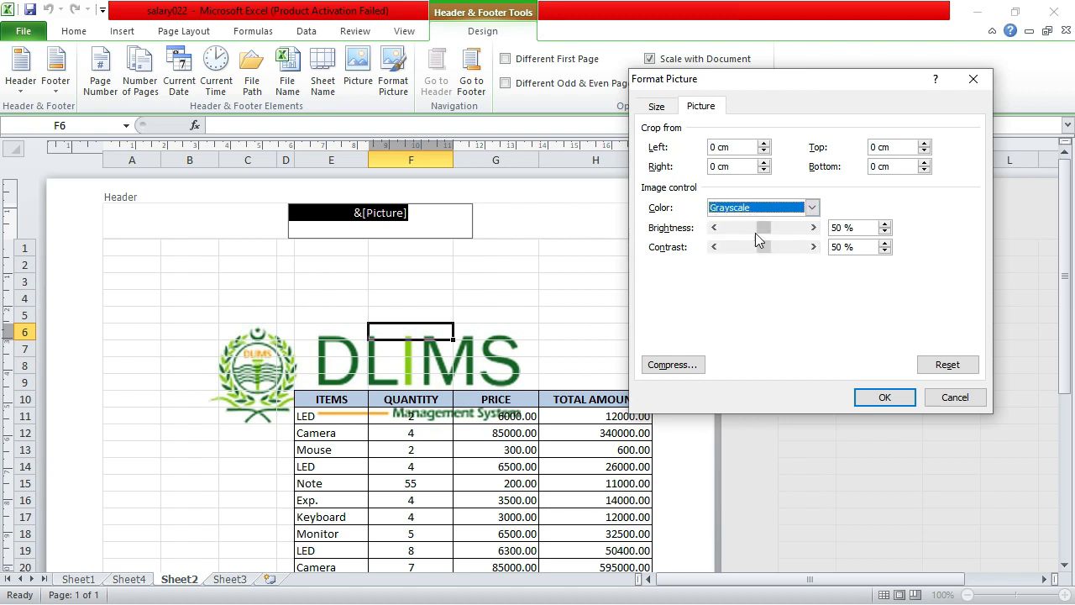
left_click(886, 396)
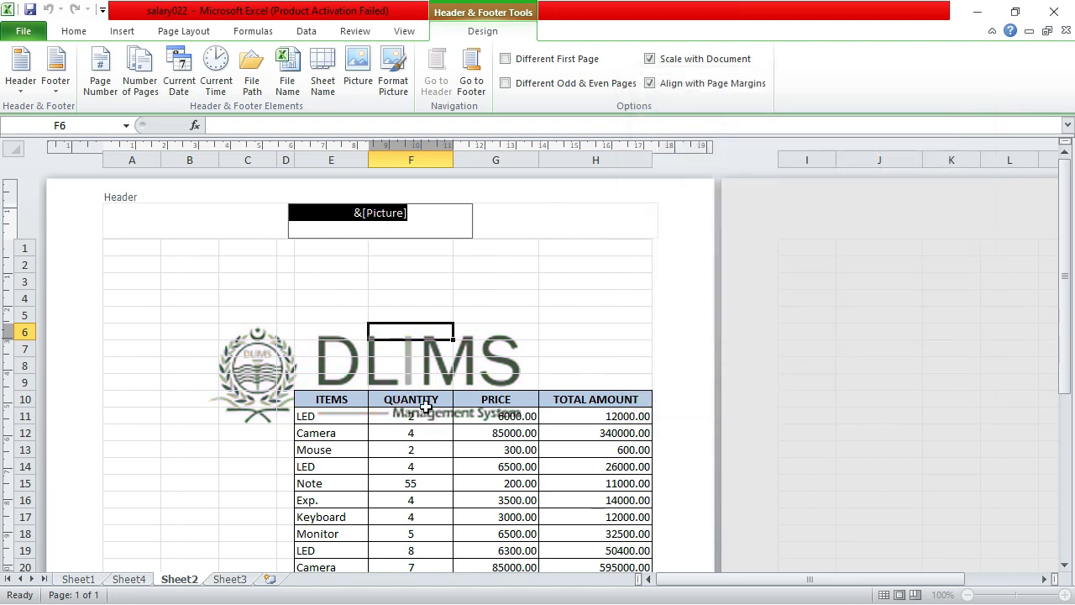
Change the centre header picture's colour to Washout
left_click(395, 80)
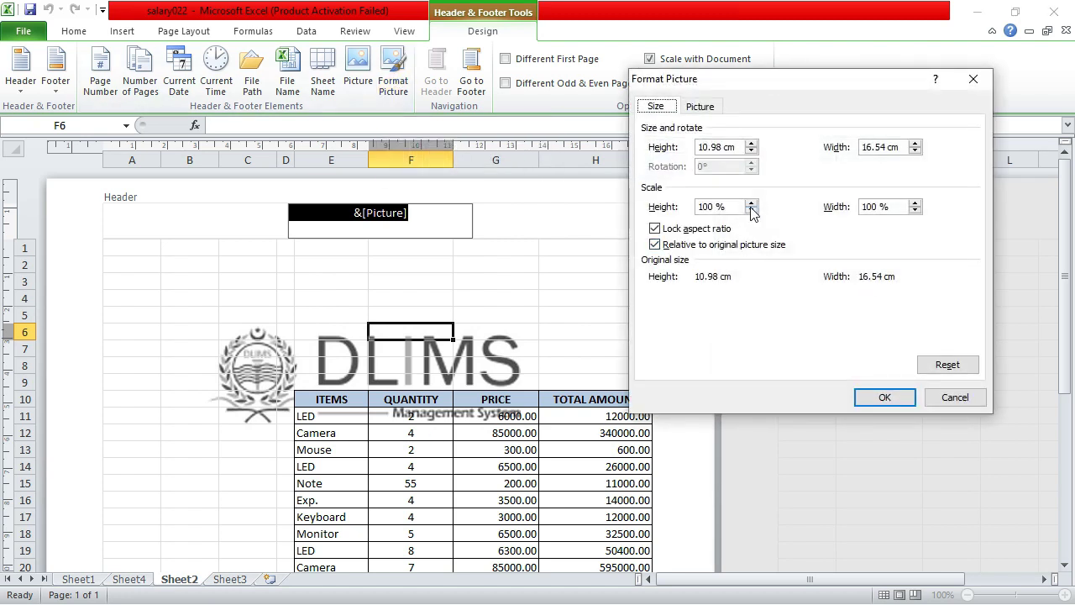
left_click(701, 106)
left_click(746, 208)
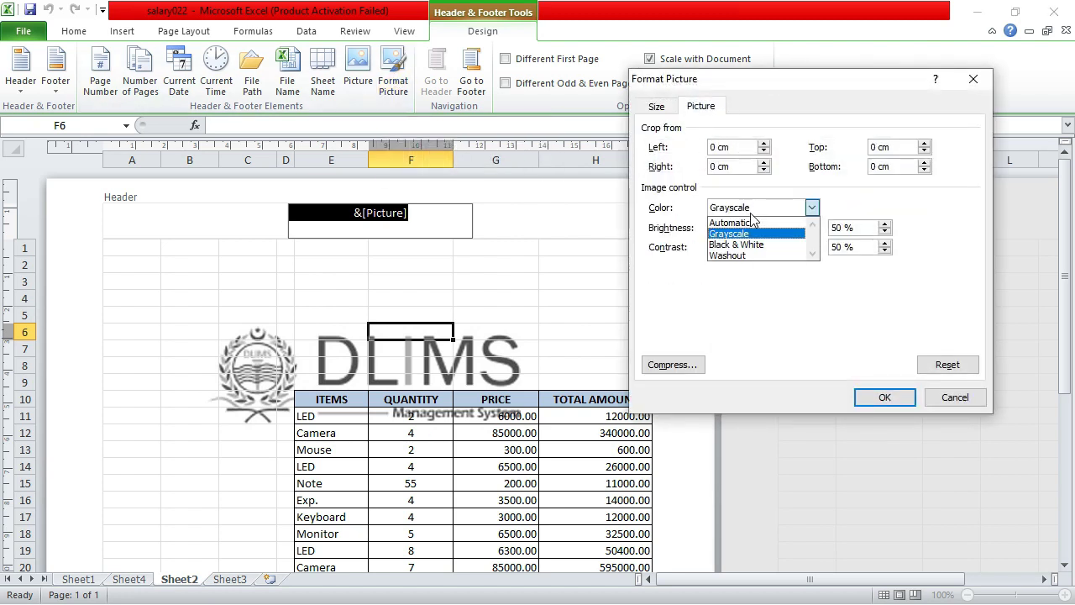
left_click(743, 255)
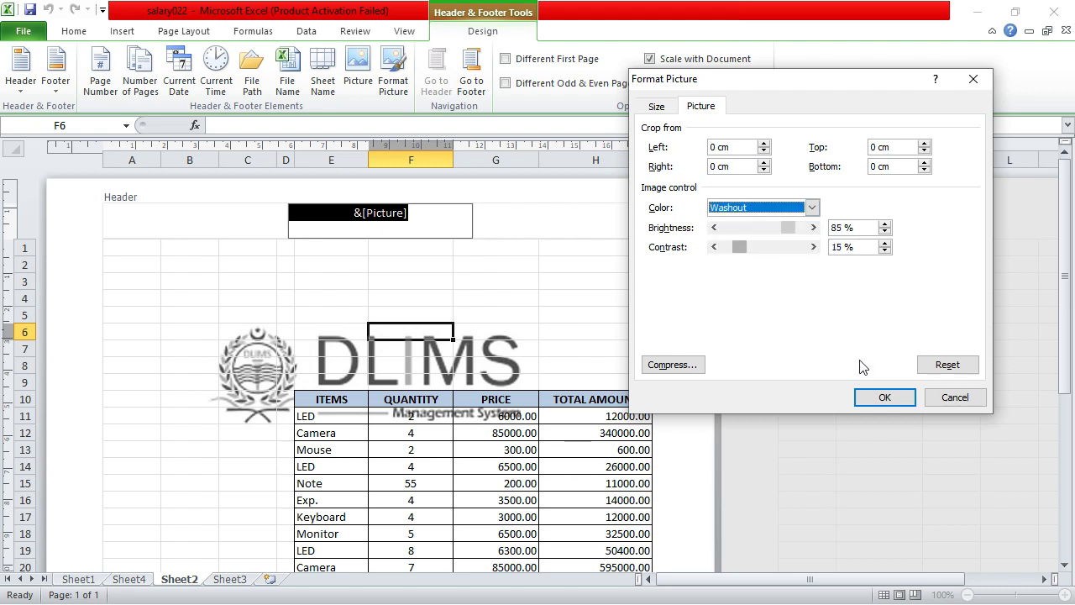
left_click(885, 397)
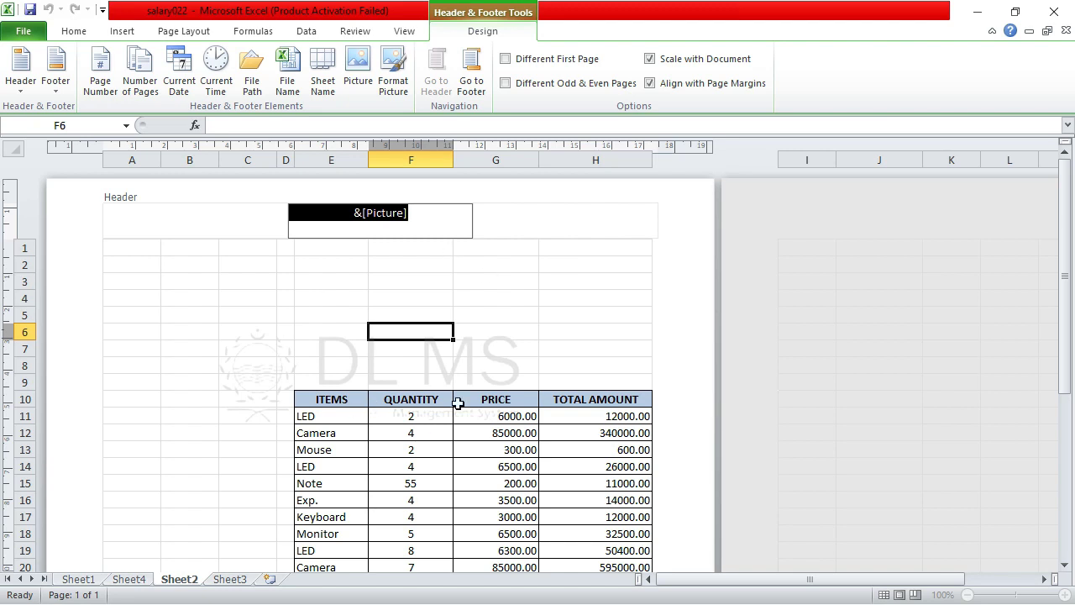
Leave the header, undo the header picture, and select cell H6
left_click(480, 372)
left_click(579, 338)
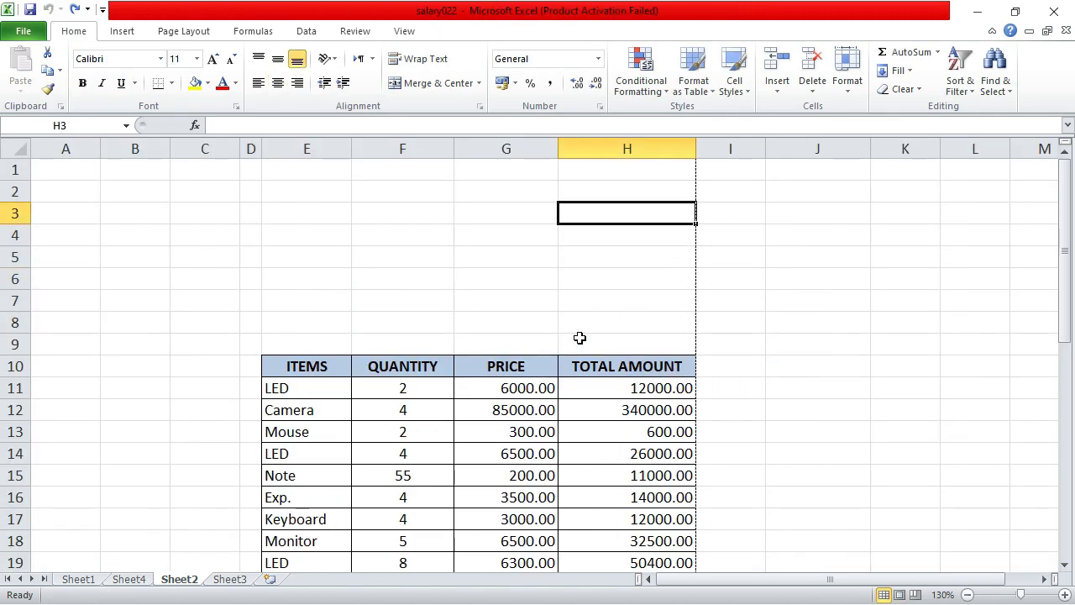
left_click(571, 269)
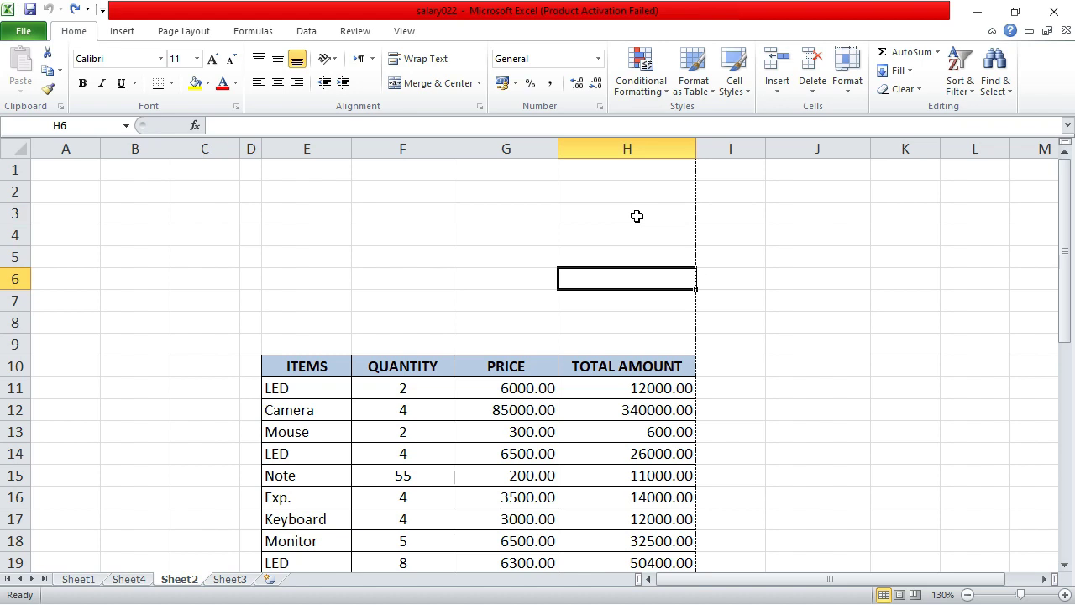
Open the page header with cell L12 selected and enter ENGLISH1 in its left section
left_click(122, 31)
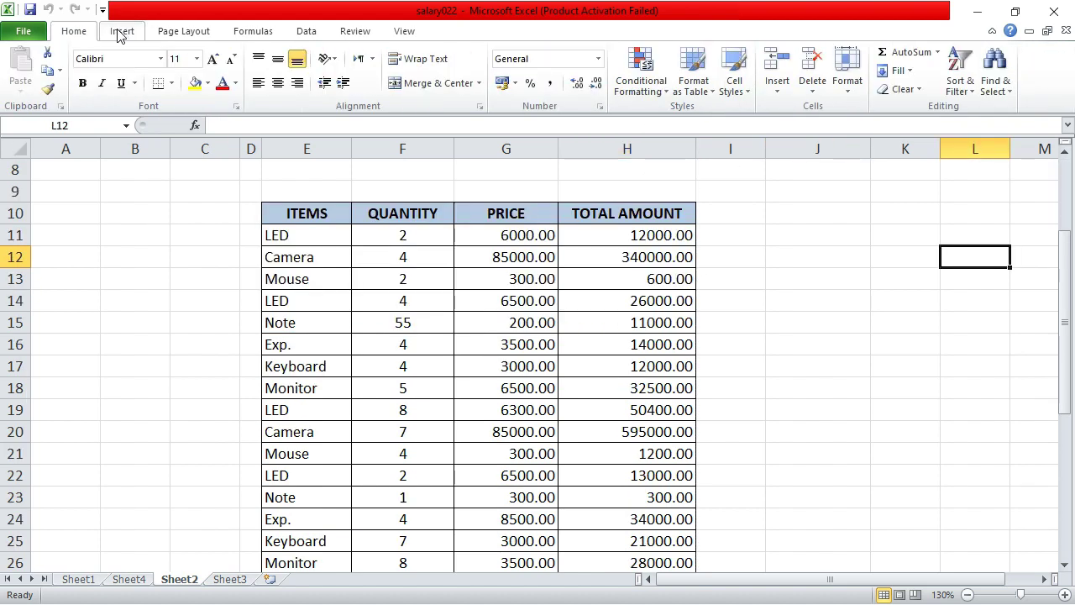
left_click(122, 31)
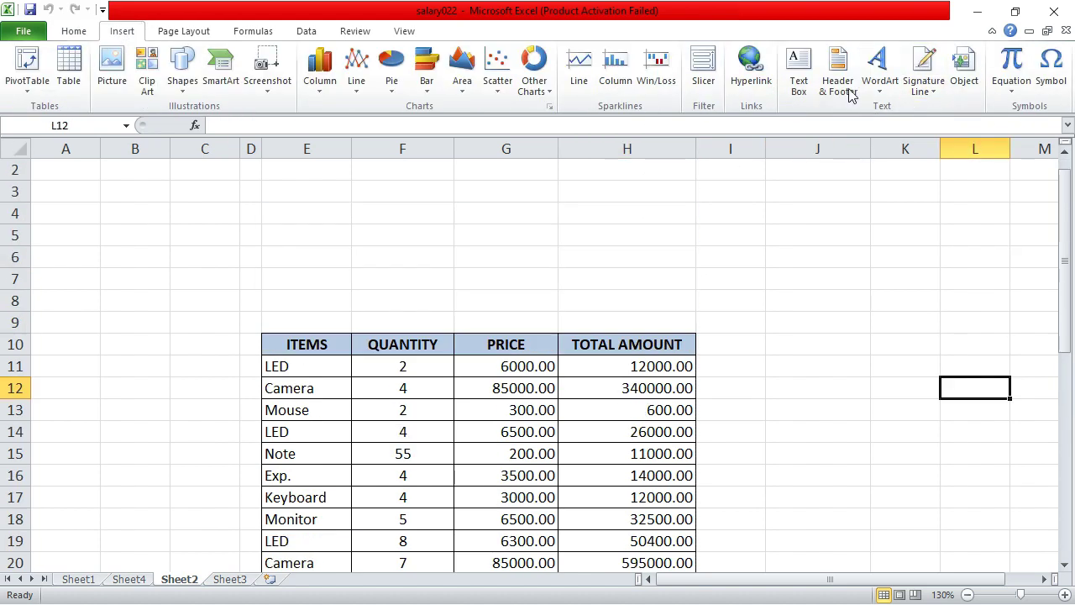
left_click(849, 93)
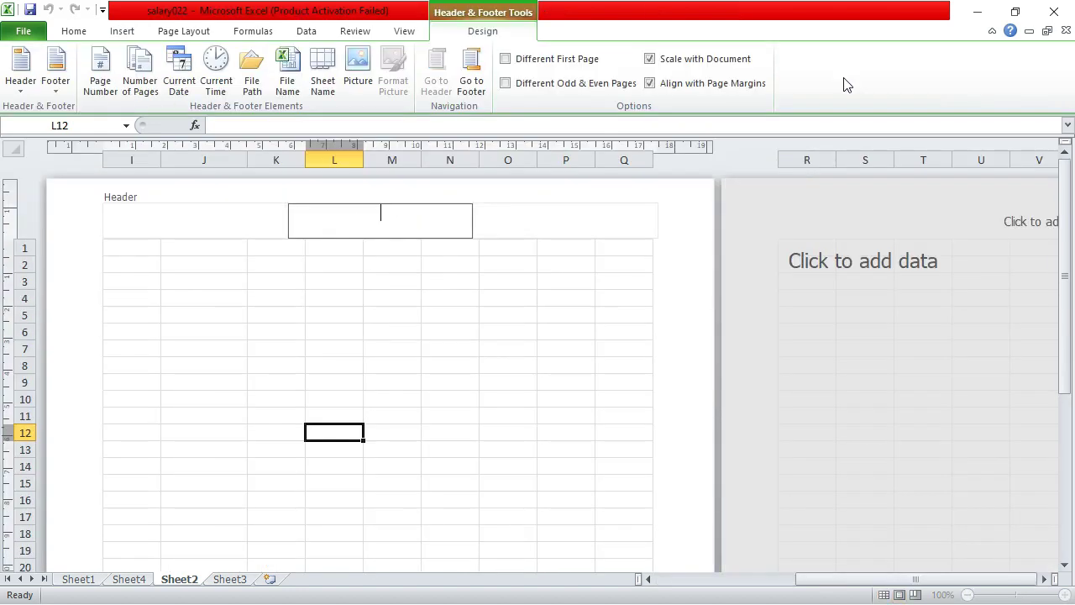
left_click(147, 208)
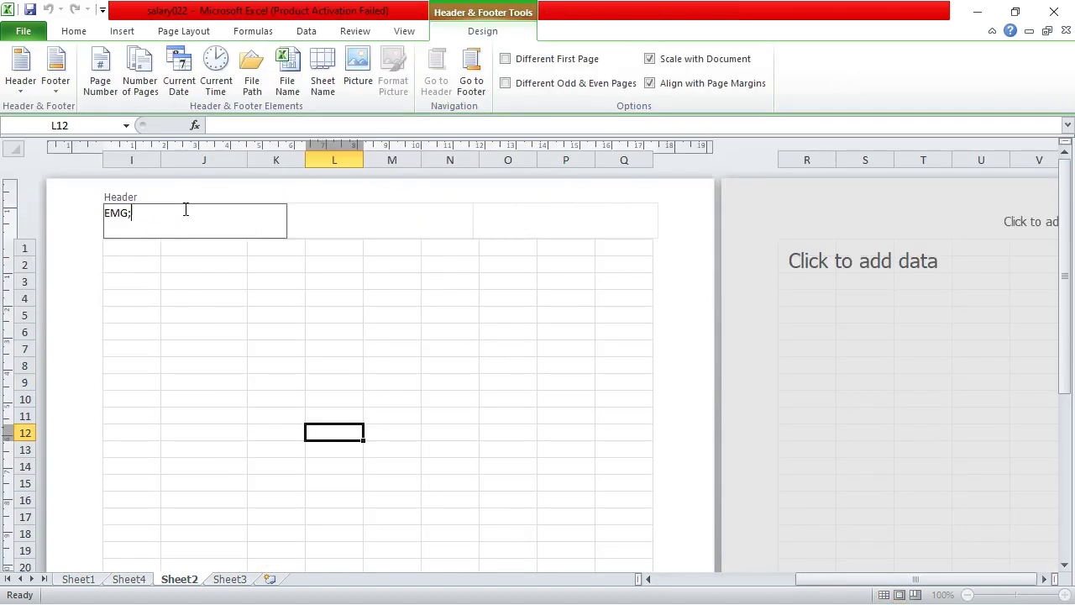
type("ENGLISH1")
key("Tab")
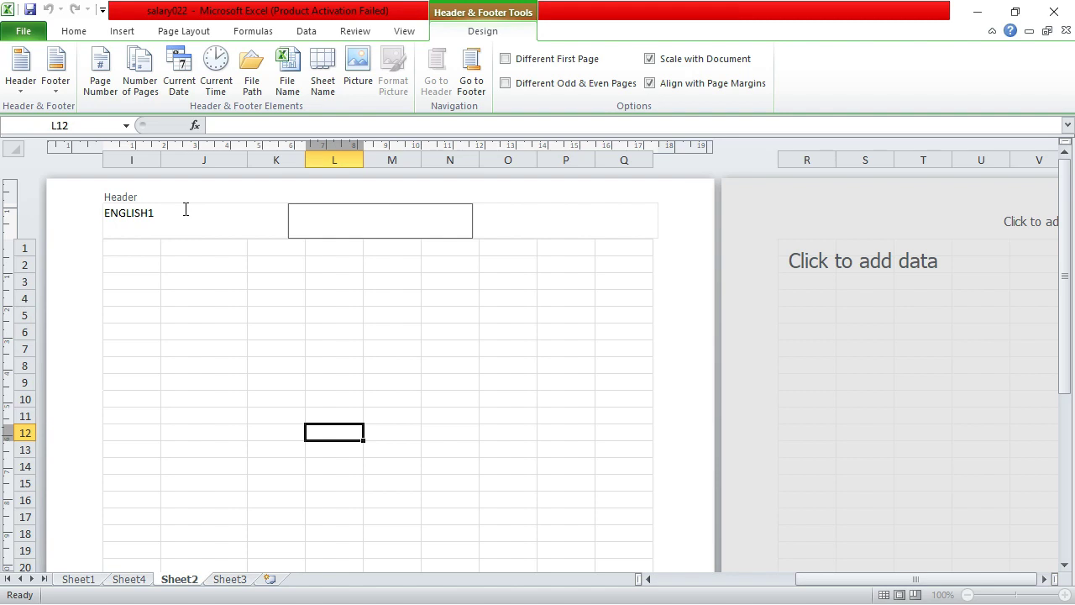
Add the page number to the centre header section and BA/BSC to the right section, and reselect the centre section
left_click(102, 77)
left_click(518, 223)
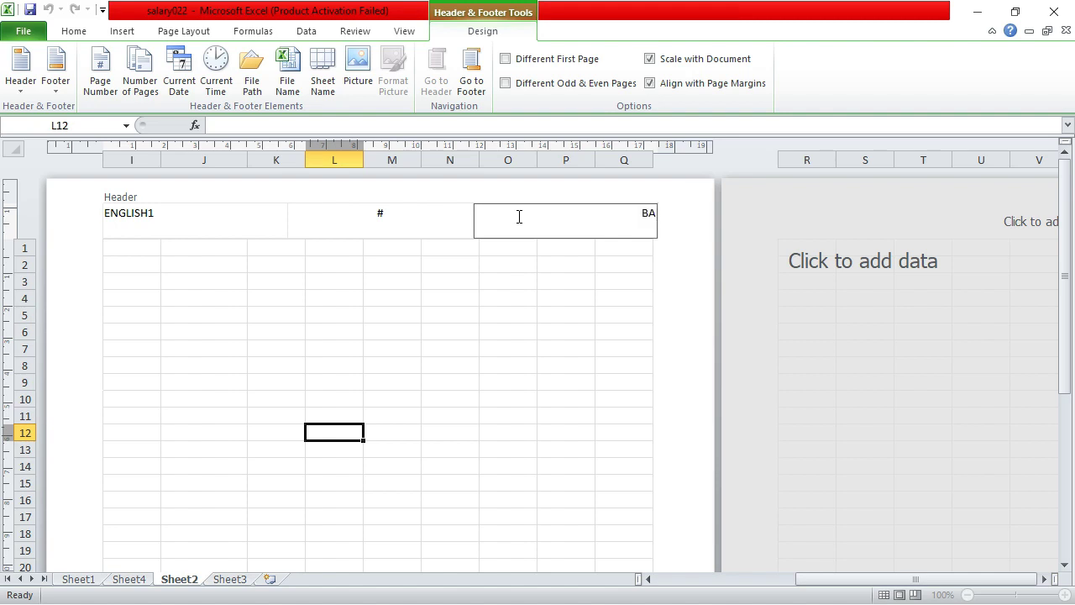
type("BA/BSC")
left_click(404, 221)
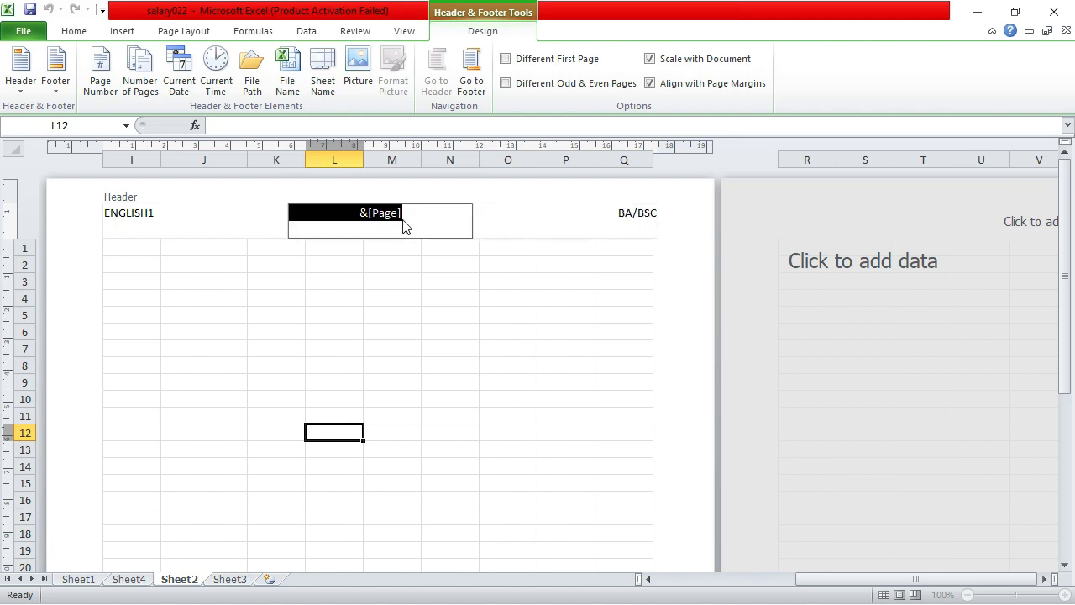
Format the ENGLISH1 header text at font size 16 in the darkest red theme colour
left_click(504, 220)
left_click(365, 230)
left_click(137, 215)
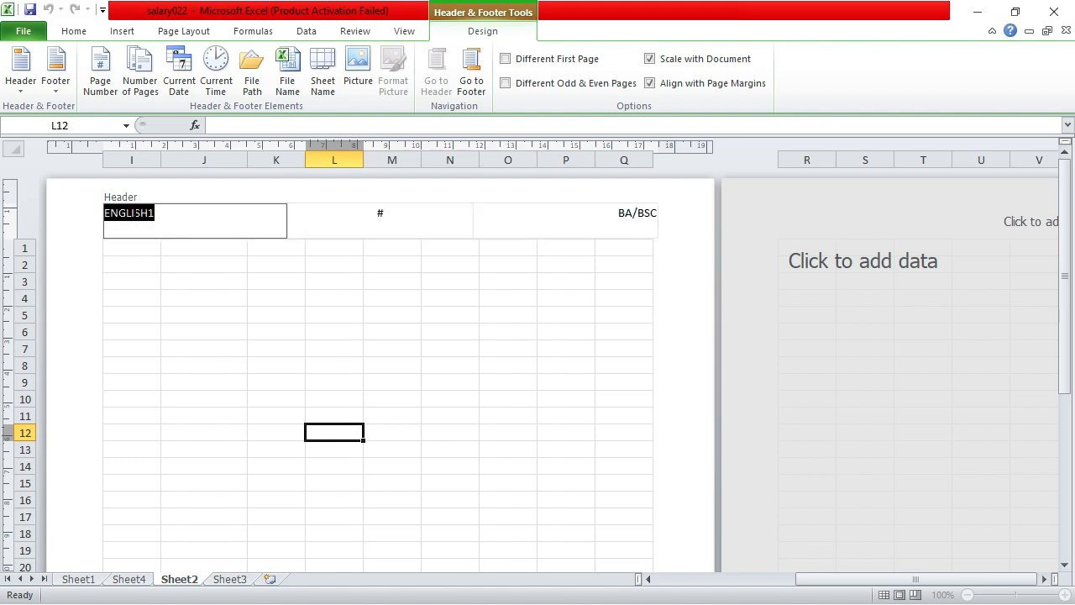
left_click(73, 31)
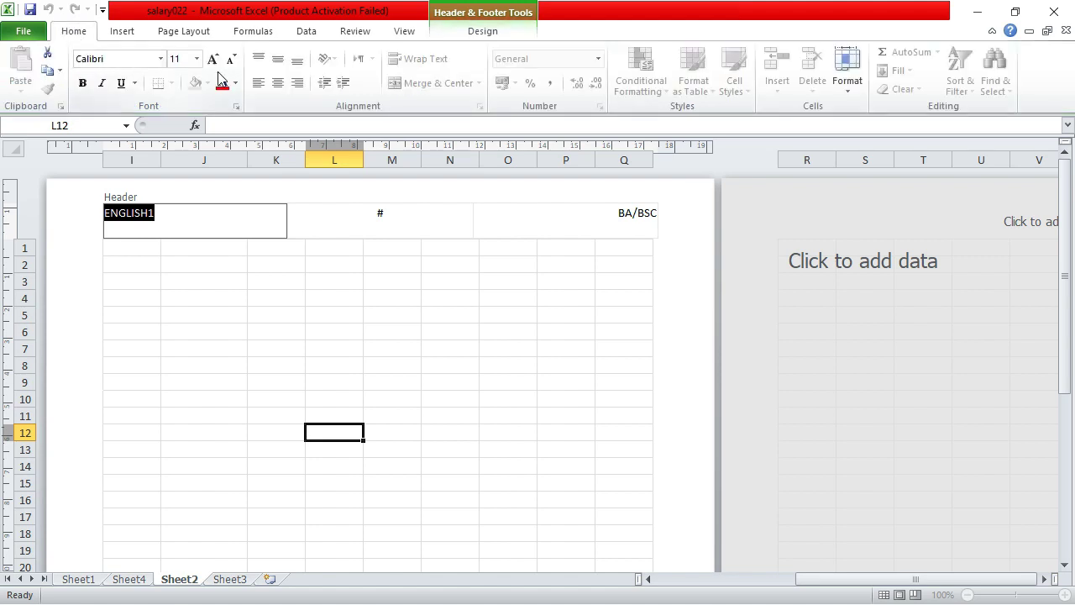
left_click(197, 58)
left_click(180, 165)
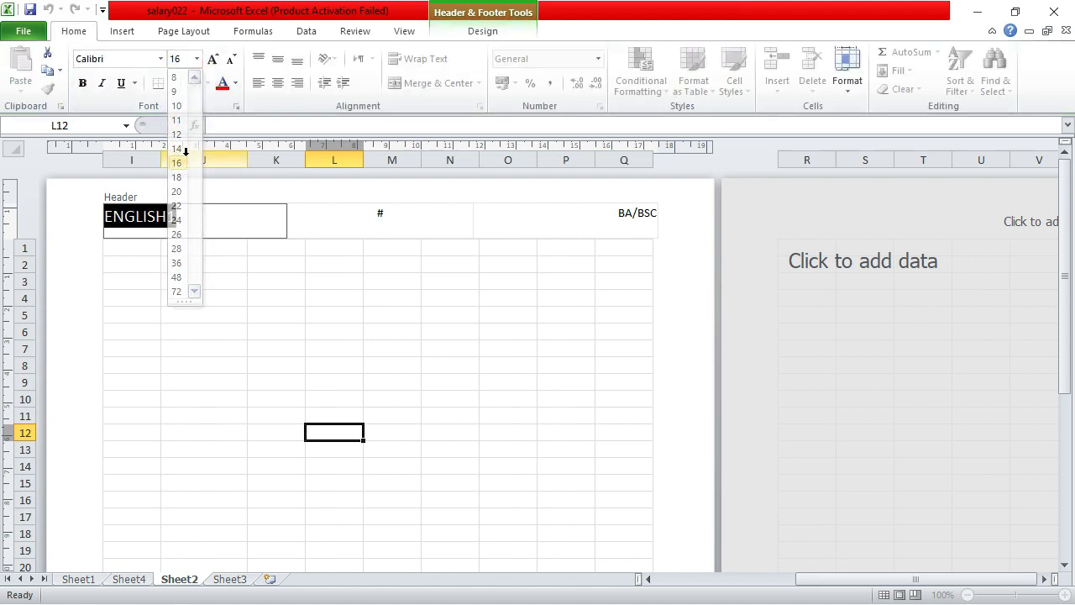
left_click(235, 83)
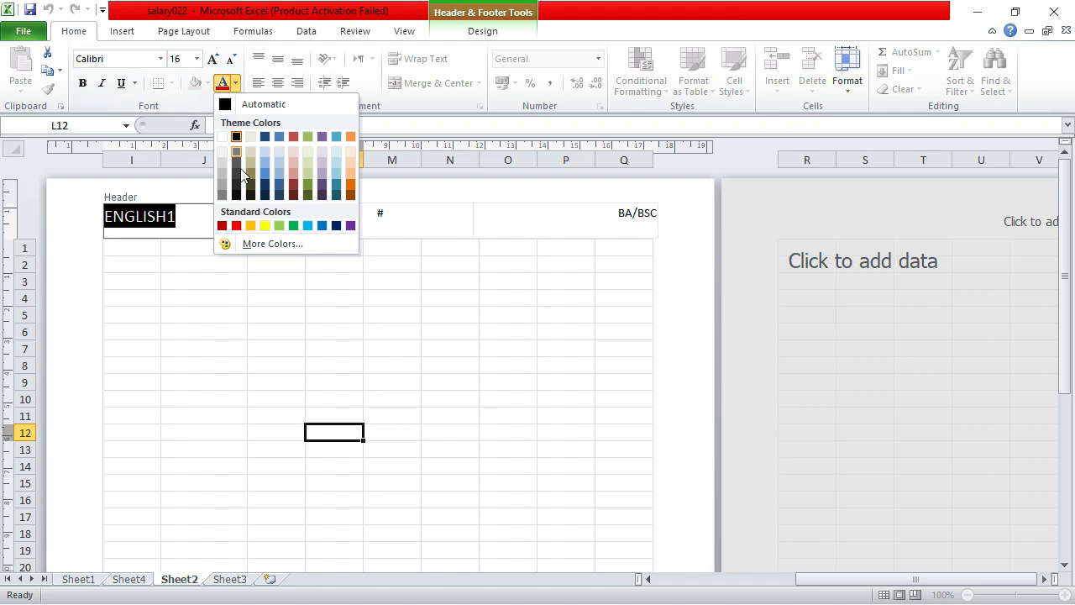
left_click(292, 195)
Format the centre page number and the BA/BSC header text at size 16 in the same dark red, and leave the header
left_click(397, 221)
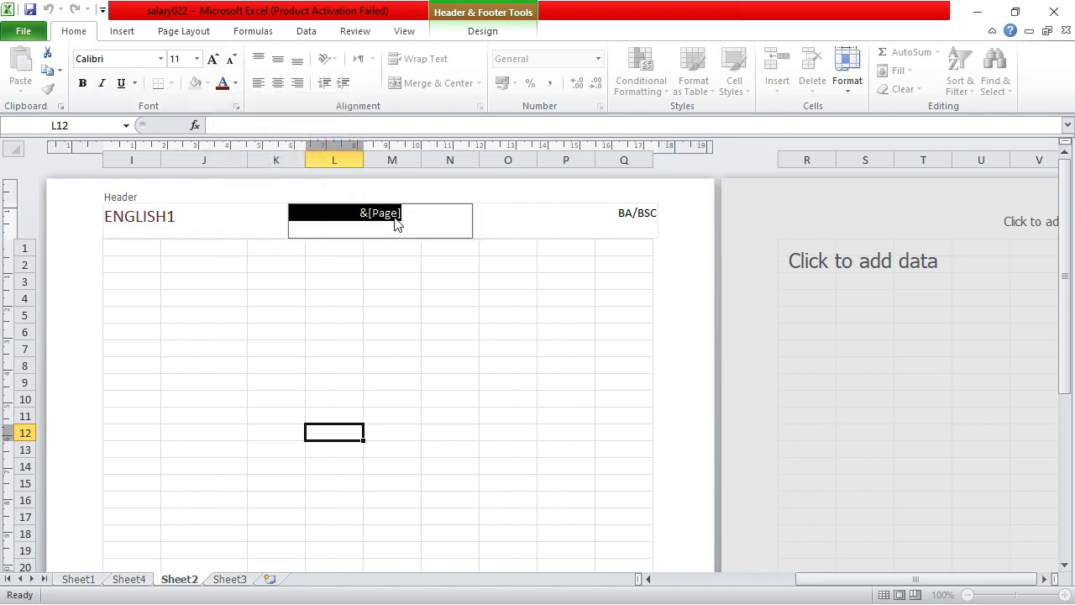
left_click(197, 59)
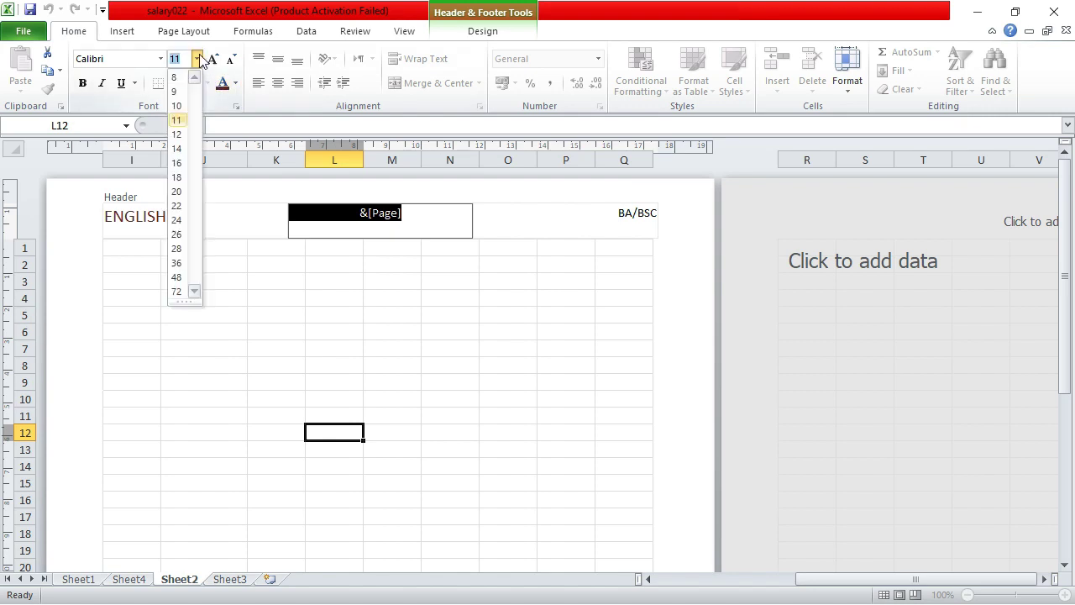
left_click(177, 163)
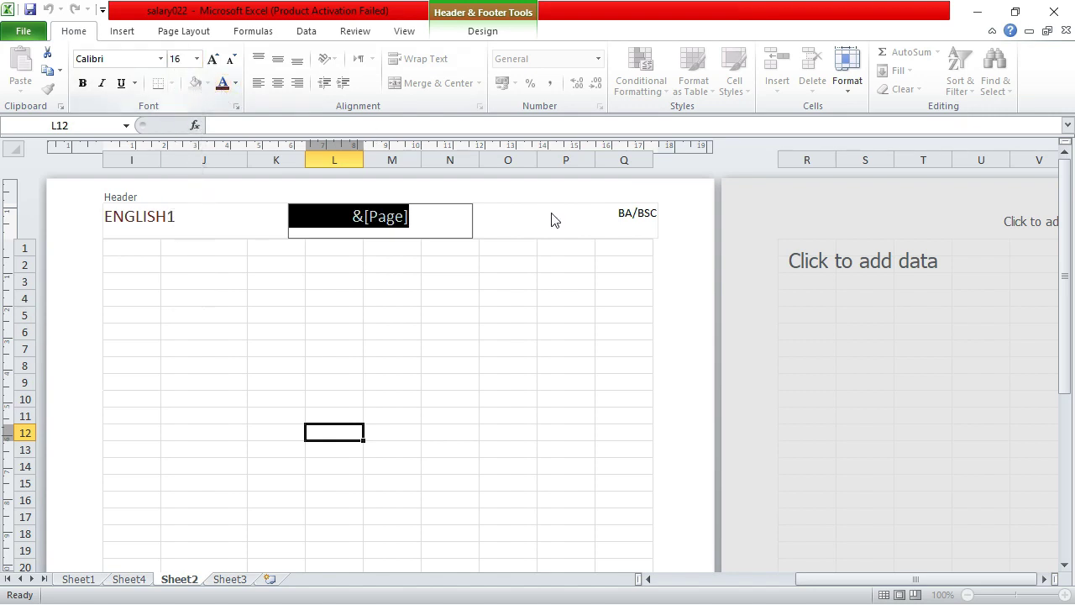
left_click(632, 214)
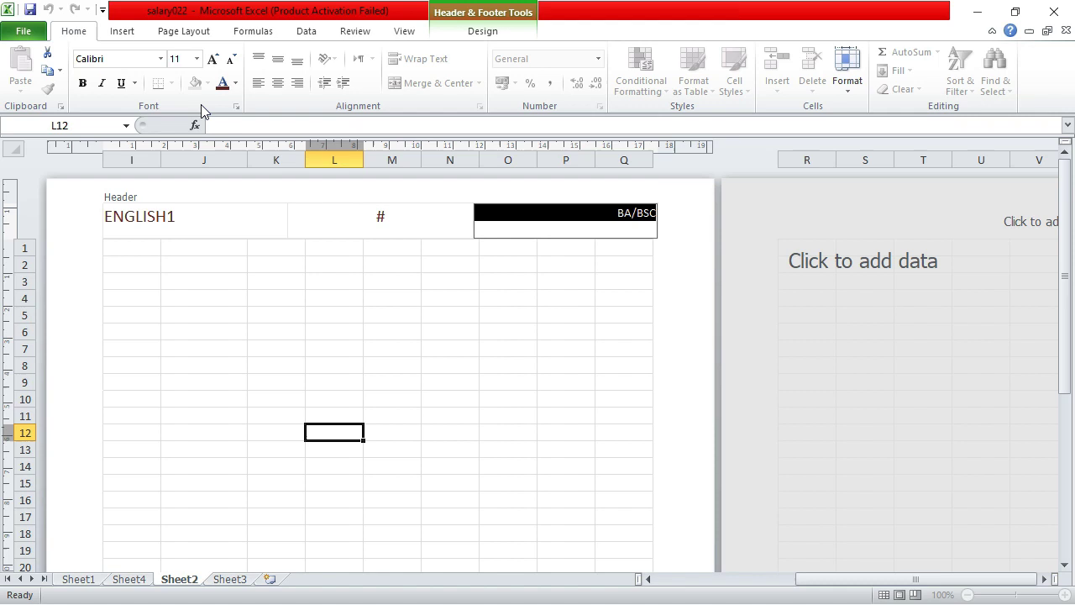
left_click(197, 58)
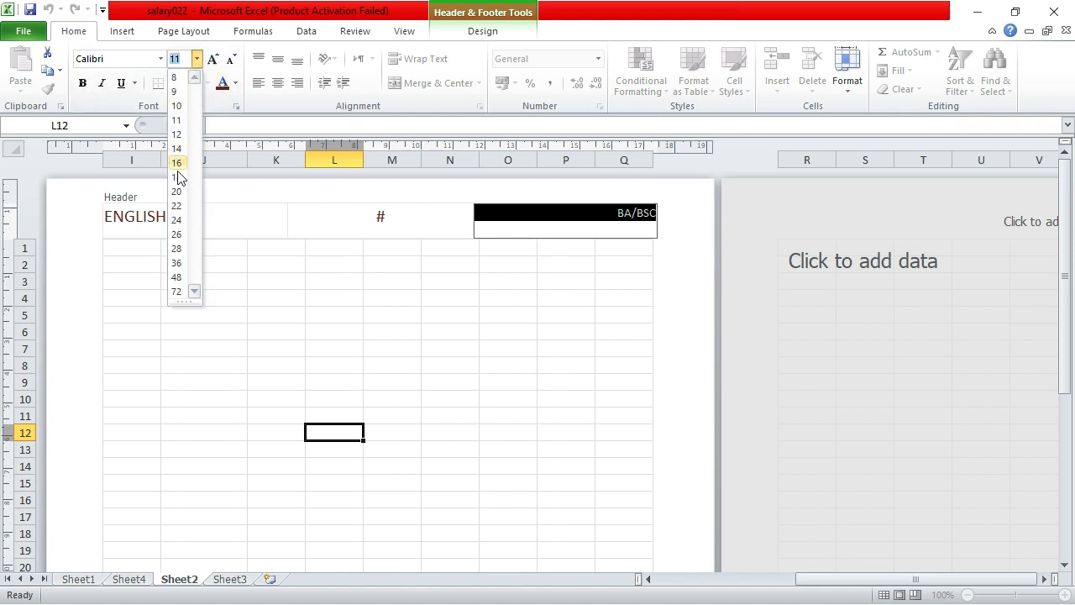
left_click(563, 299)
left_click(547, 351)
Examine the formatted header and the pages below it in Page Layout view
scroll(497, 420, "down", 10)
scroll(498, 417, "up", 10)
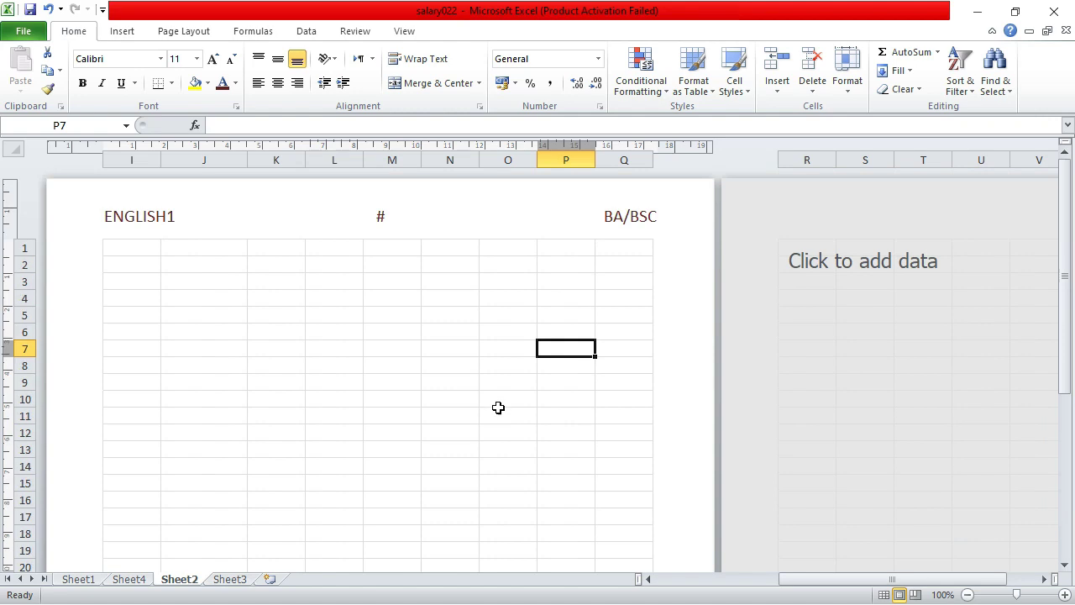
left_click(392, 225)
left_click(394, 338)
scroll(395, 340, "down", 3)
scroll(394, 340, "down", 15)
left_click(372, 441)
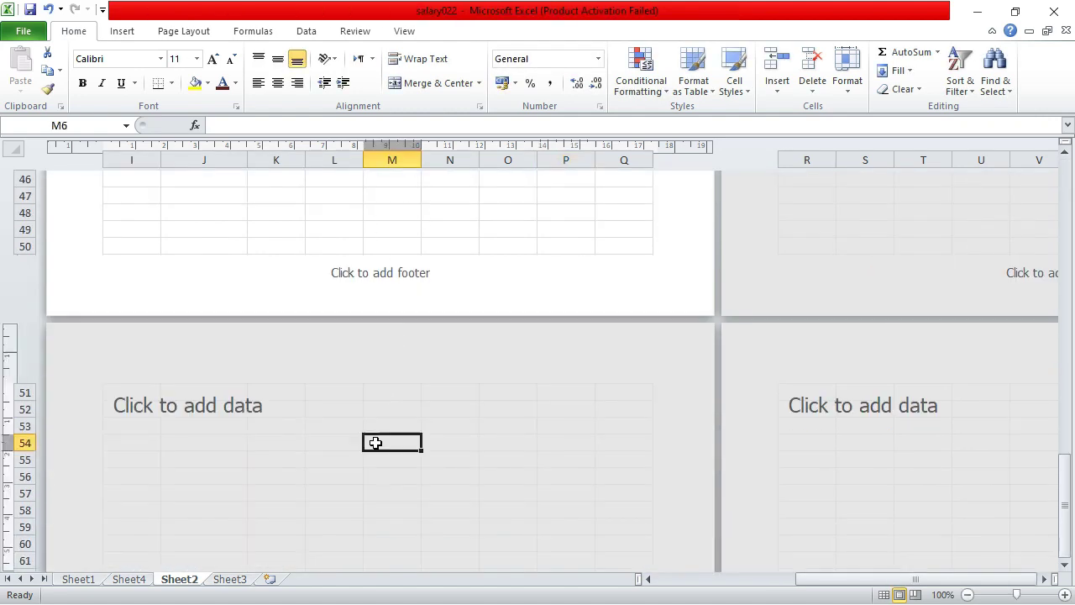
scroll(522, 415, "down", 5)
scroll(523, 413, "up", 19)
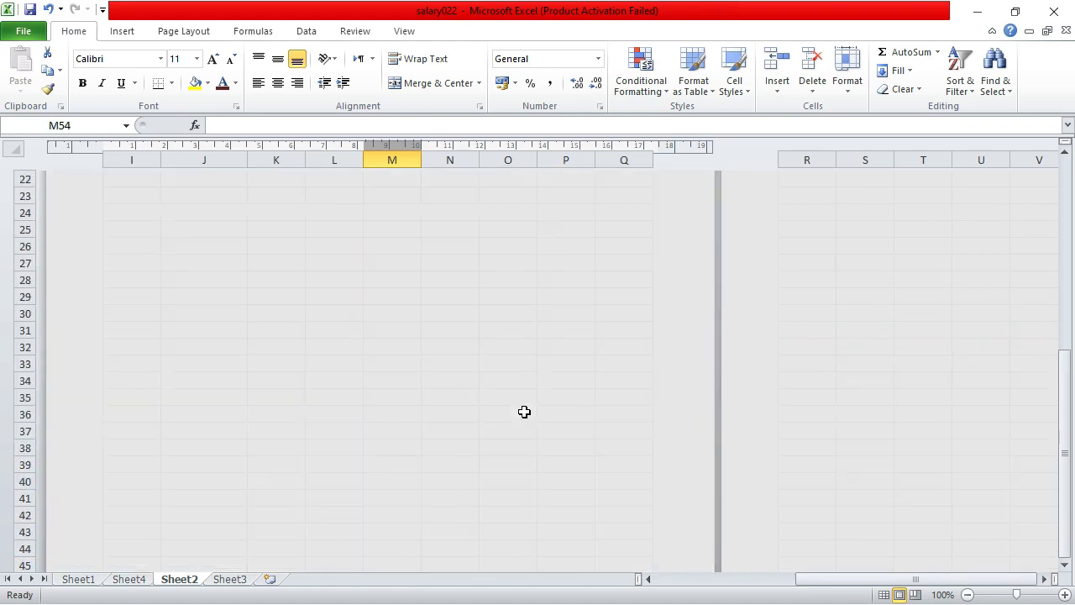
left_click(514, 401)
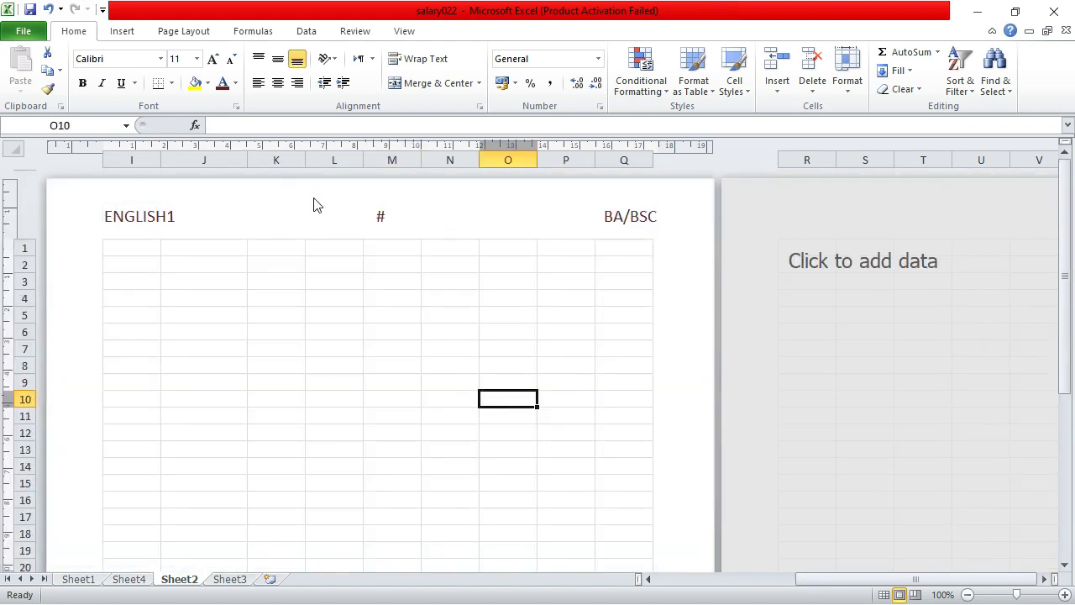
scroll(432, 306, "down", 10)
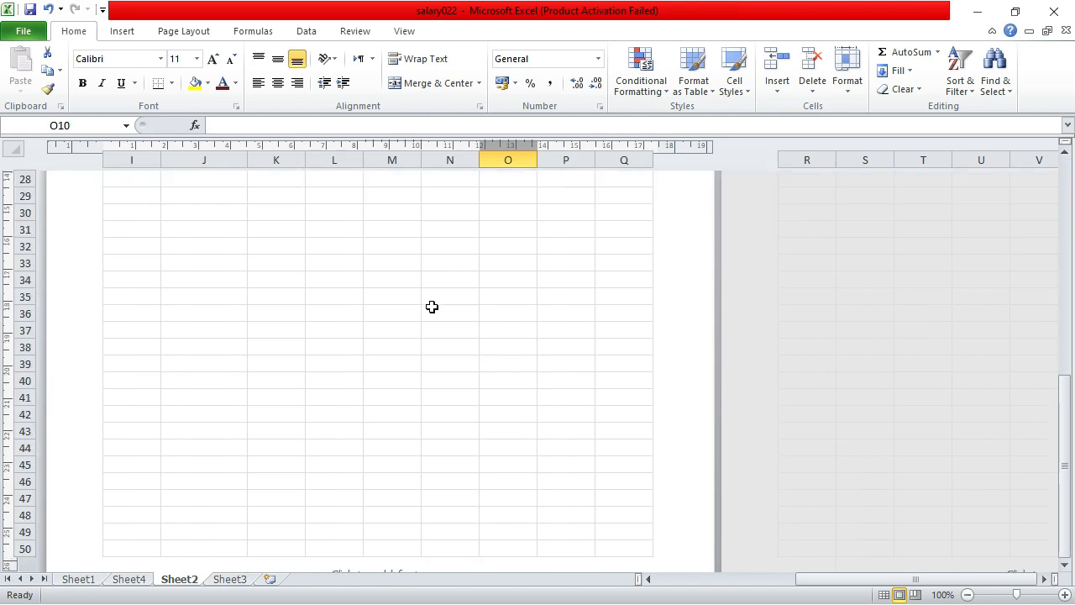
Open the empty centre footer section below row 50, leave it, and return to the page header
left_click(342, 328)
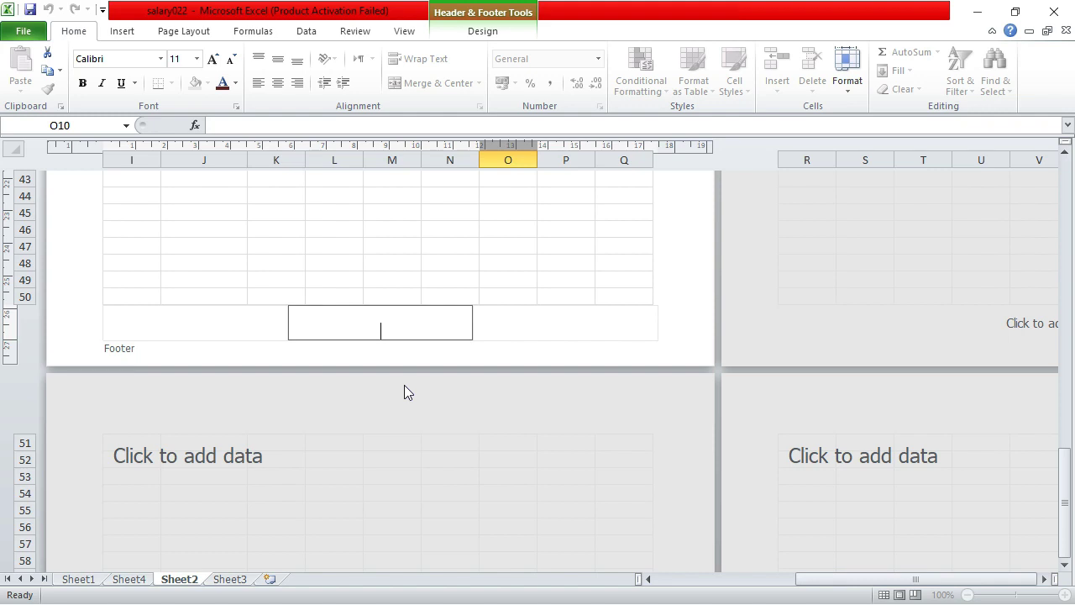
left_click(499, 281)
scroll(494, 354, "up", 10)
scroll(494, 354, "up", 3)
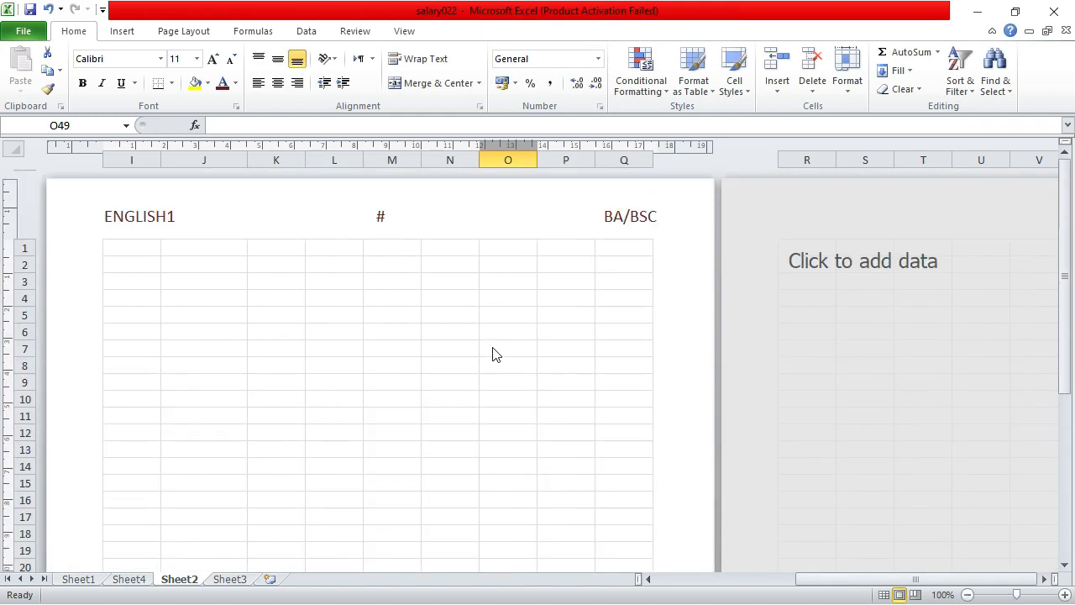
left_click(493, 220)
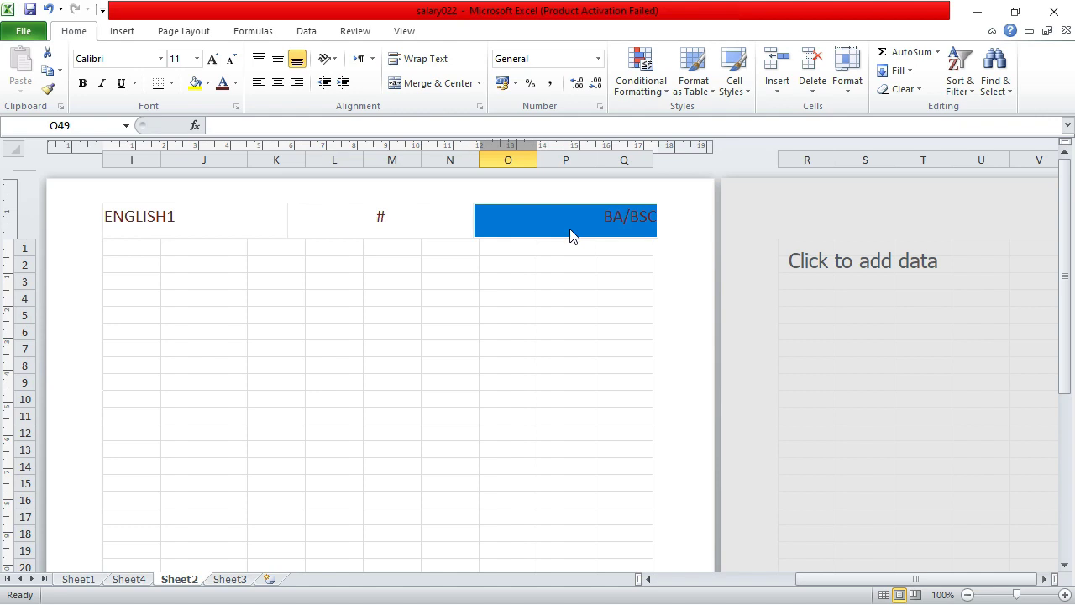
Draw a horizontal straight line about 17.36 cm long directly beneath the header, spanning columns I to Q
left_click(130, 37)
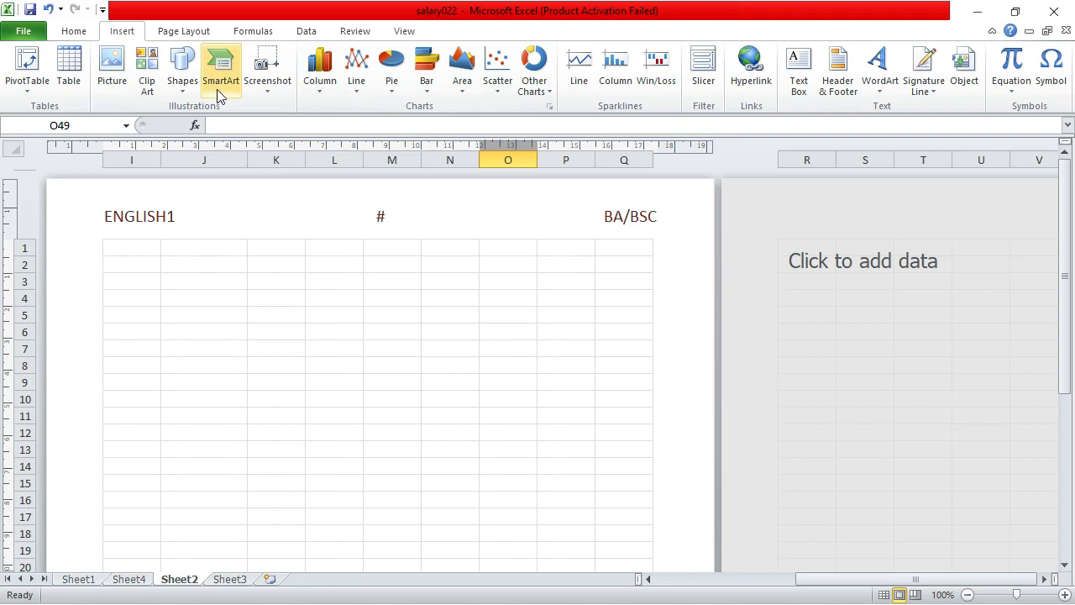
left_click(183, 84)
left_click(186, 140)
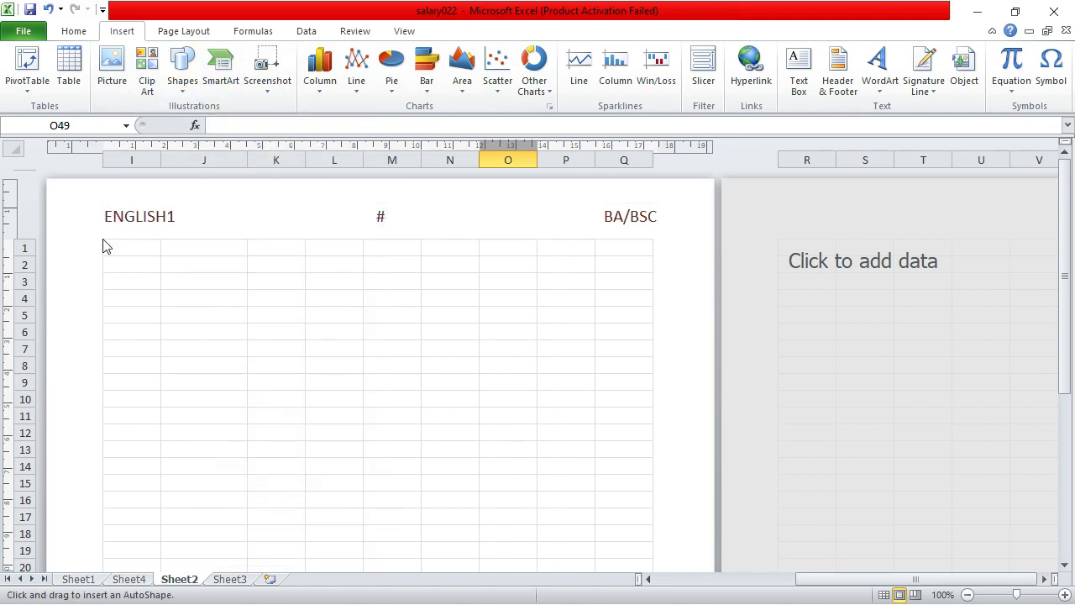
mouse_move(104, 241)
left_mouse_down()
mouse_move(547, 223)
mouse_move(654, 242)
left_mouse_up()
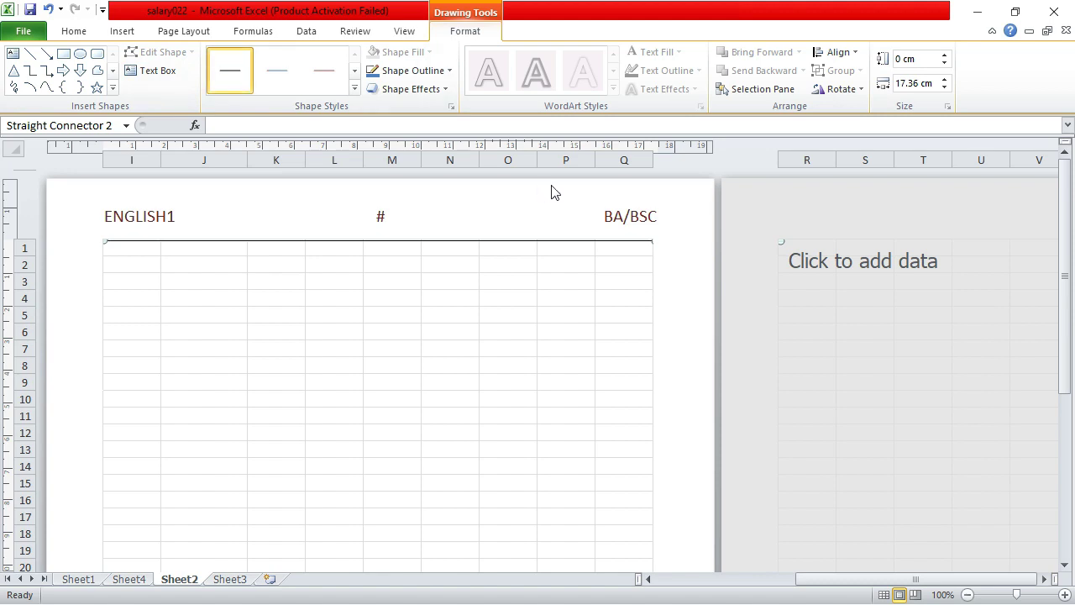
left_click(316, 269)
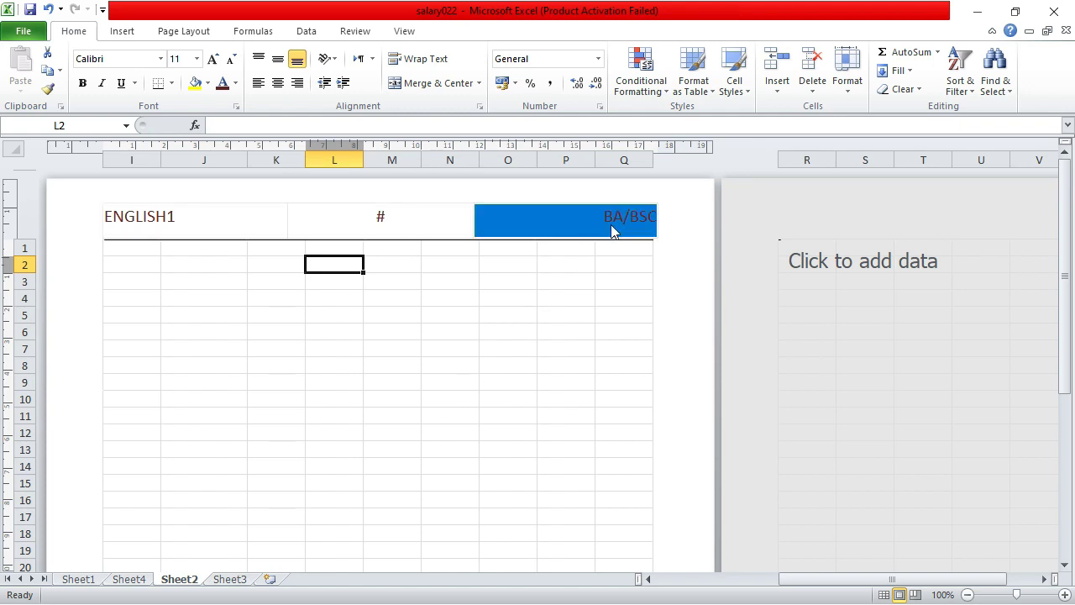
left_click(160, 229)
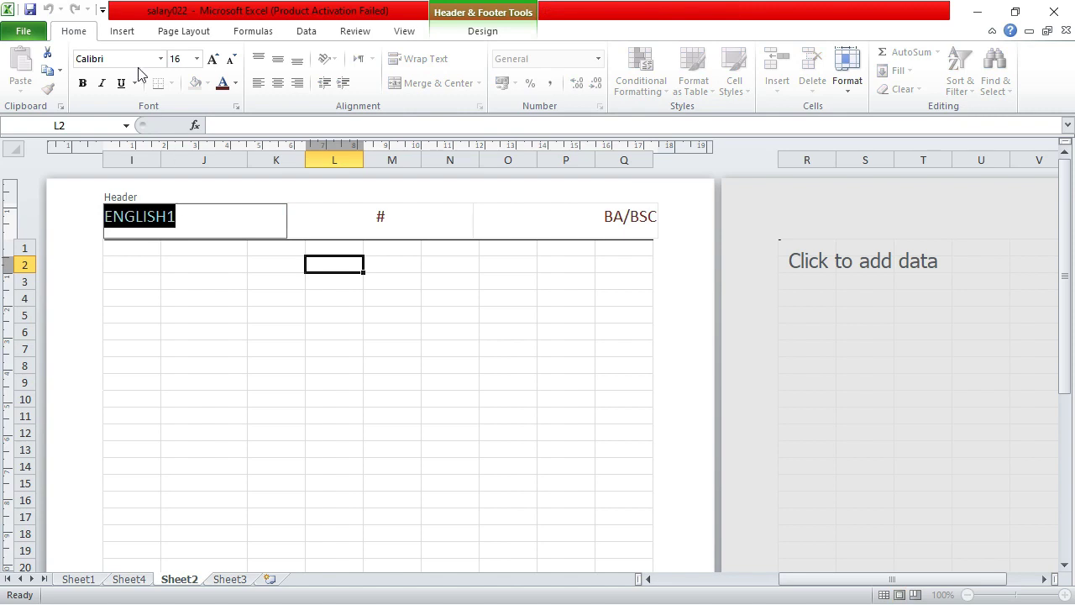
left_click(392, 336)
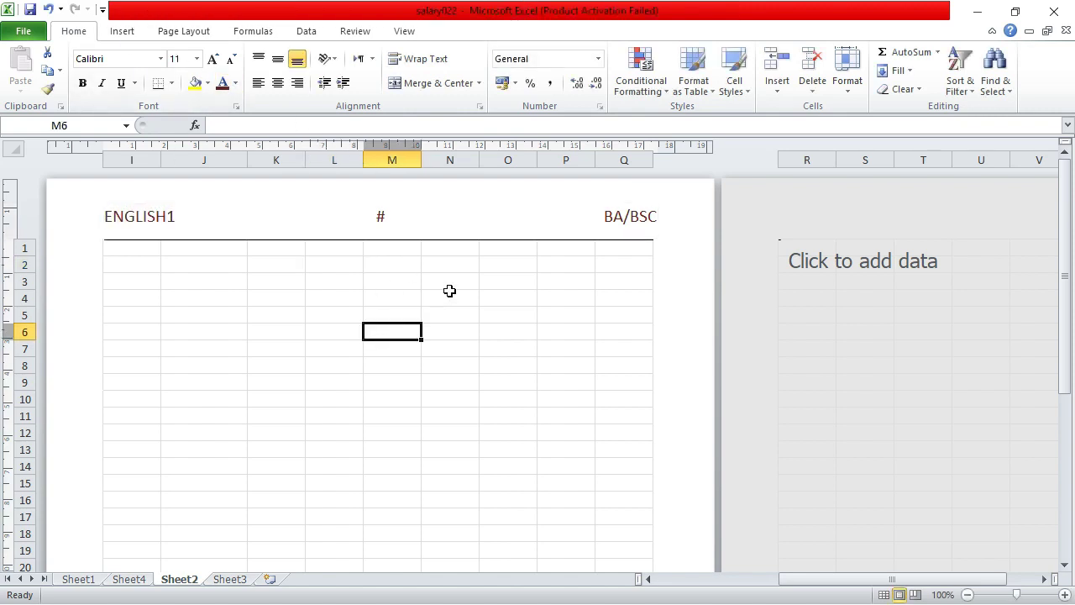
Undo the line and the header changes, and return to the items table on Sheet2
key("ctrl+z")
key("ctrl+z")
key("ctrl+z")
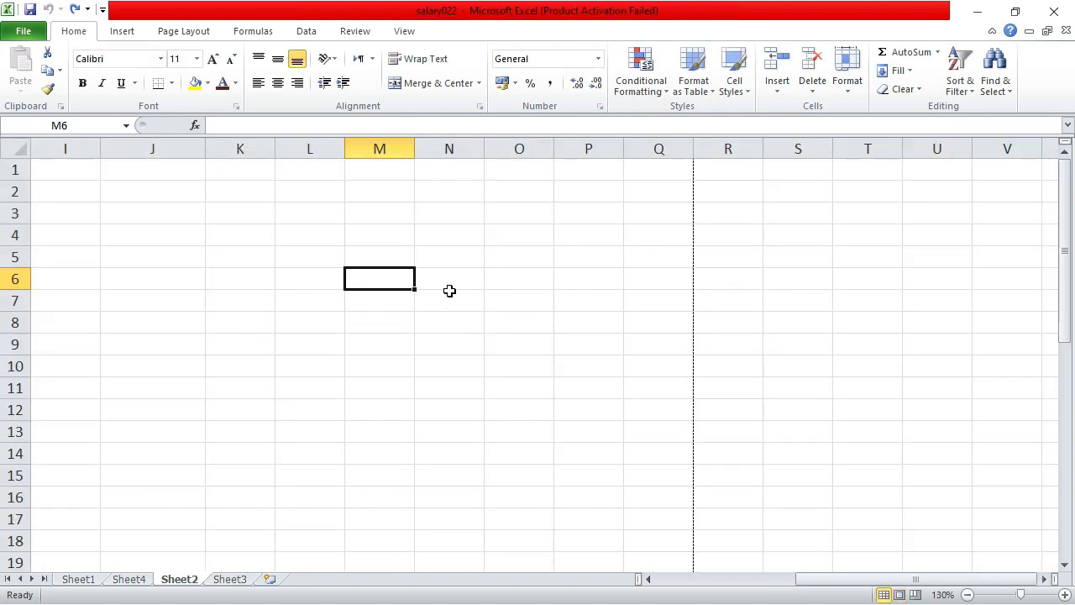
scroll(412, 492, "down", 4)
scroll(221, 483, "up", 3)
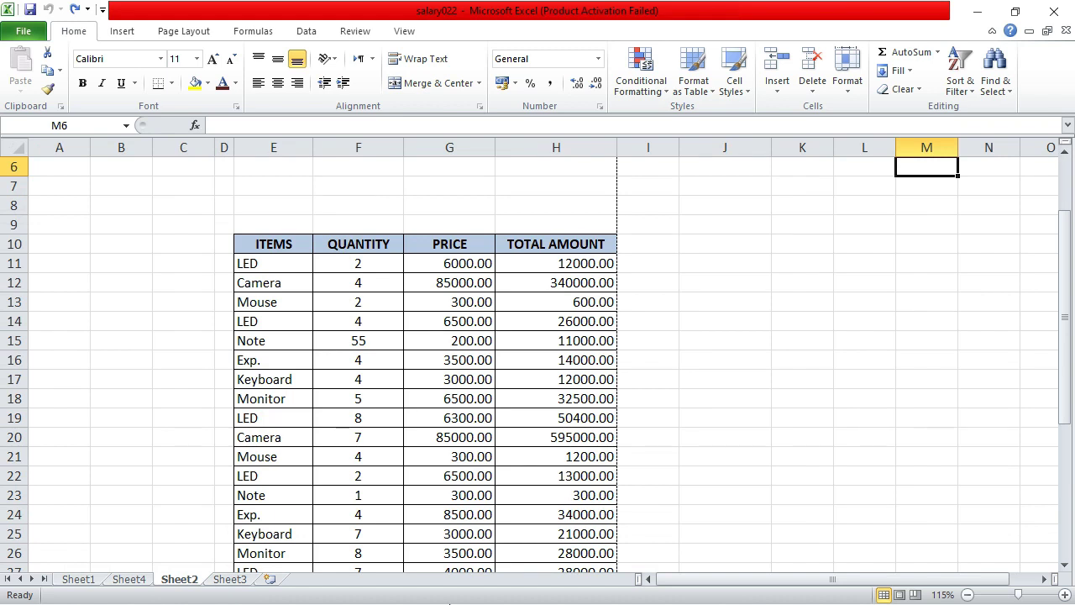
Switch to the Notepad topic list, highlight the Quick Access Toolbar entry, and return to Excel
key("super")
left_click(563, 588)
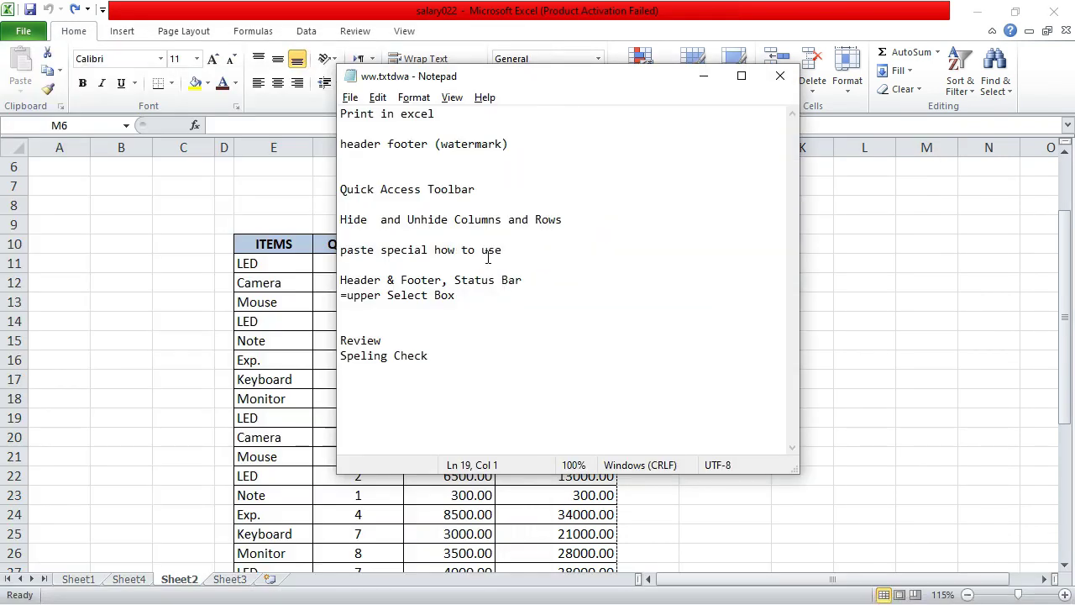
left_click_drag(490, 195, 388, 173)
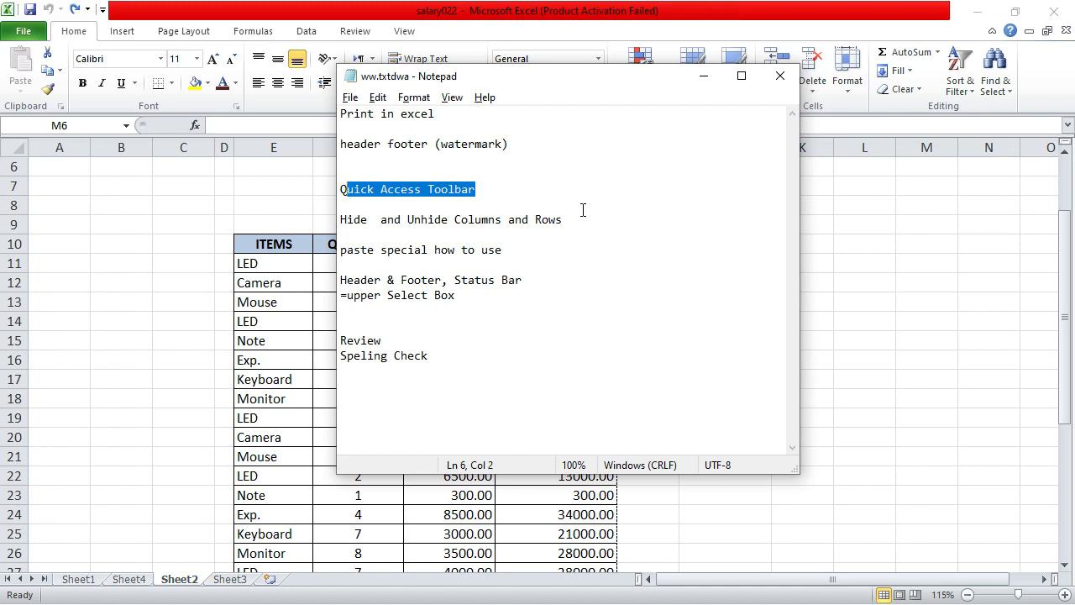
left_click(554, 173)
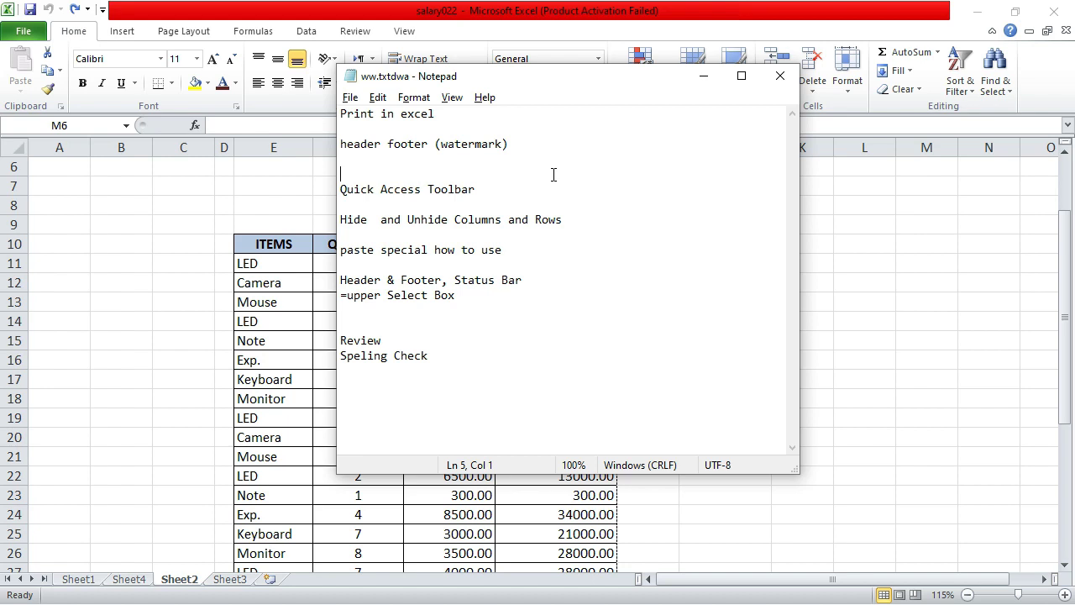
left_click(765, 84)
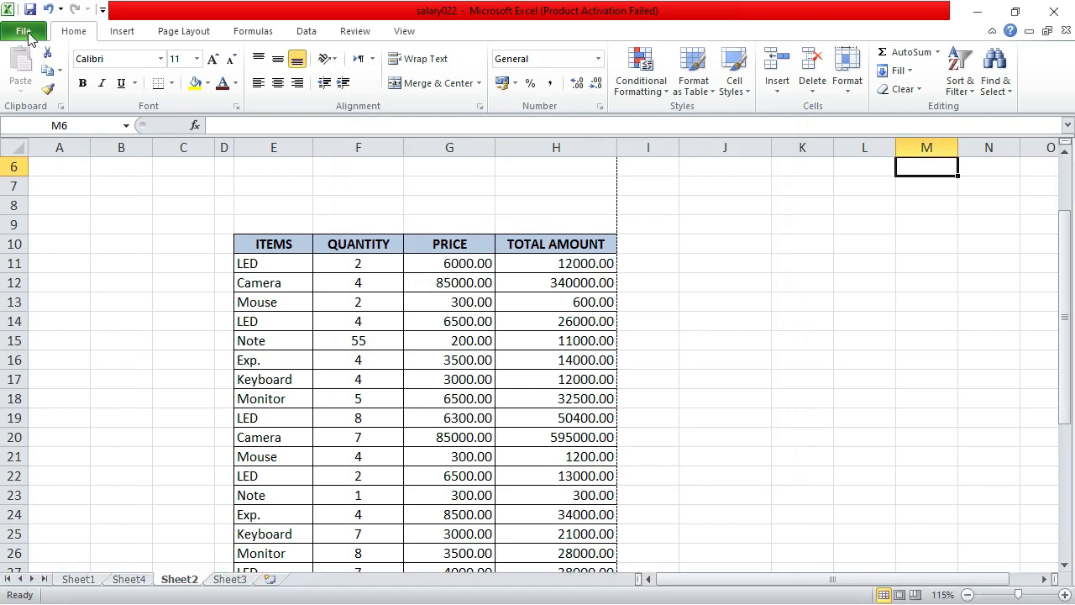
Show the Quick Access Toolbar below the ribbon through Excel Options, and add the Open Recent File command to it
left_click(23, 33)
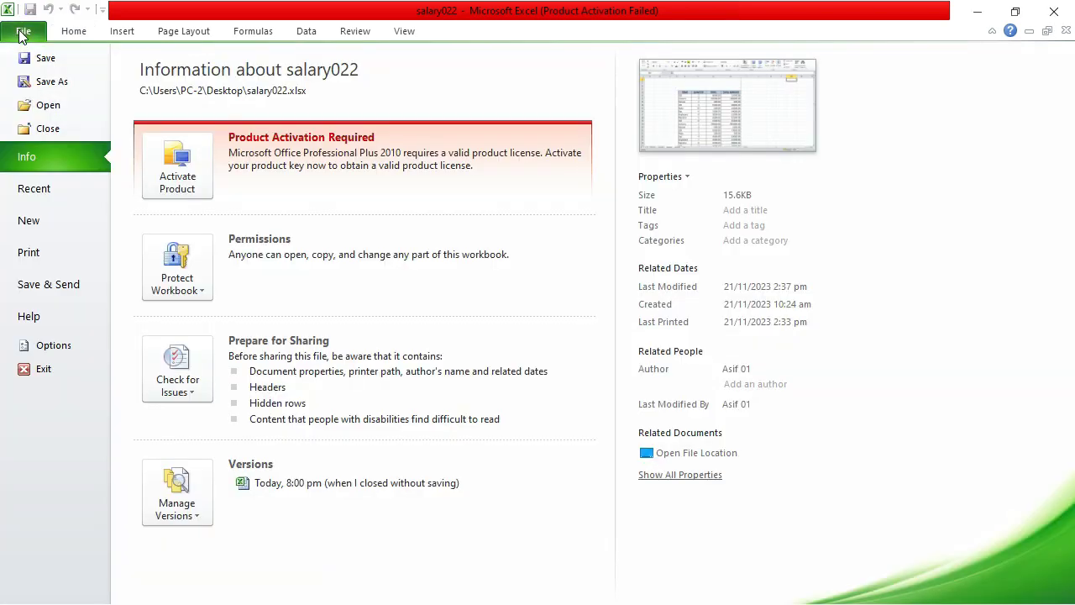
left_click(44, 346)
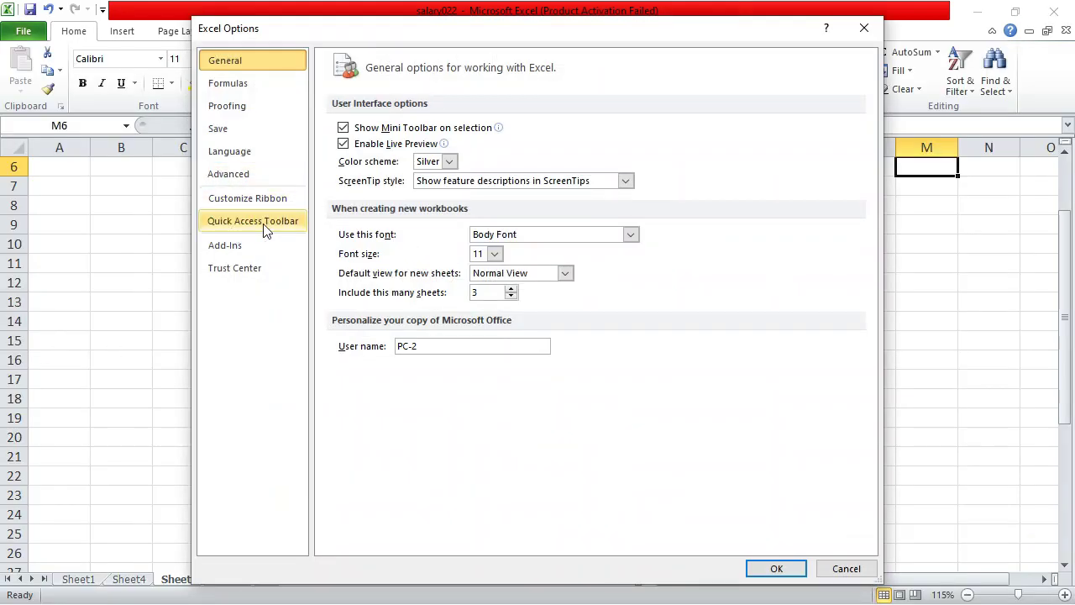
left_click(241, 224)
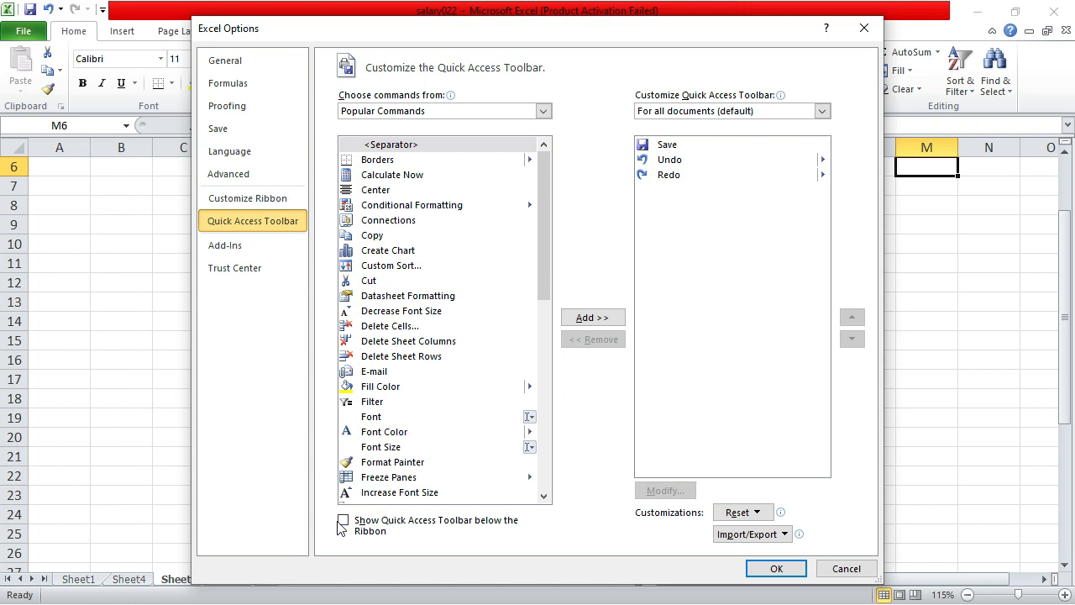
left_click(343, 521)
left_click(777, 571)
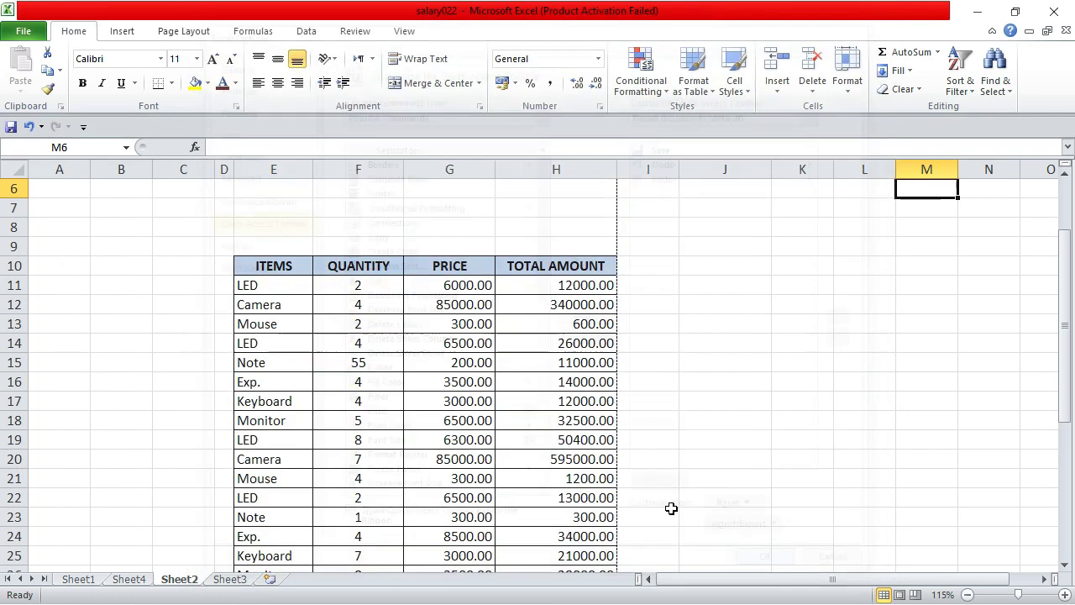
left_click(84, 128)
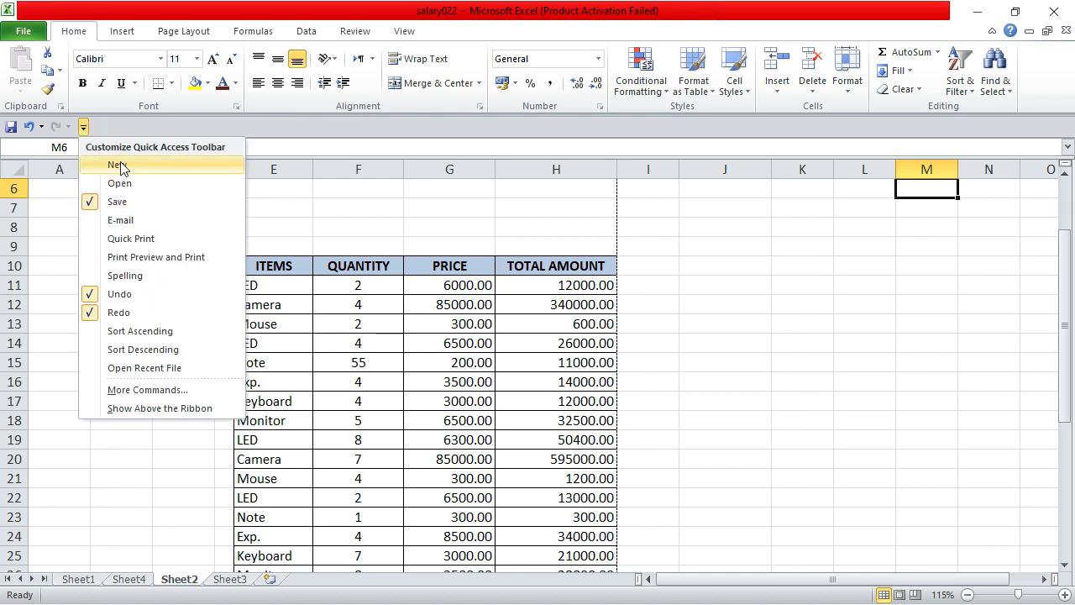
left_click(110, 368)
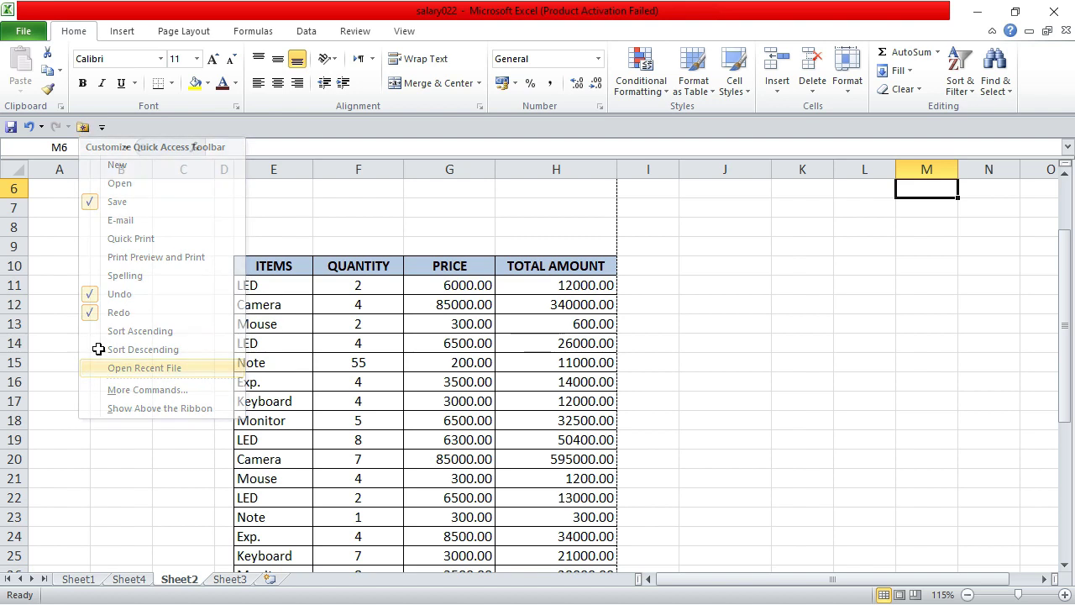
Add the E-mail and Quick Print commands to the Quick Access Toolbar
left_click(102, 128)
left_click(109, 218)
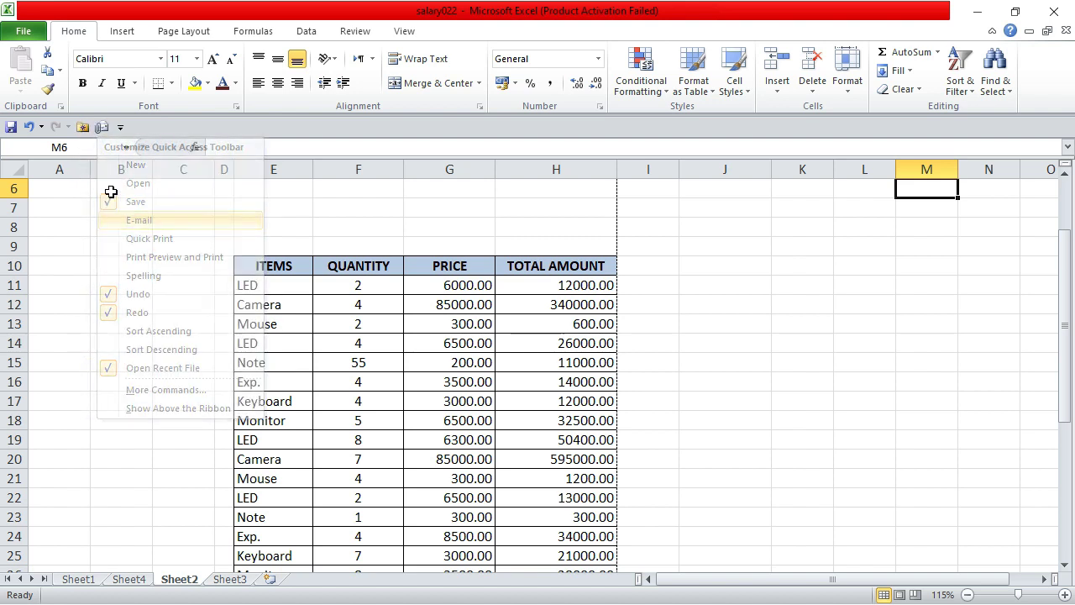
left_click(118, 127)
left_click(148, 238)
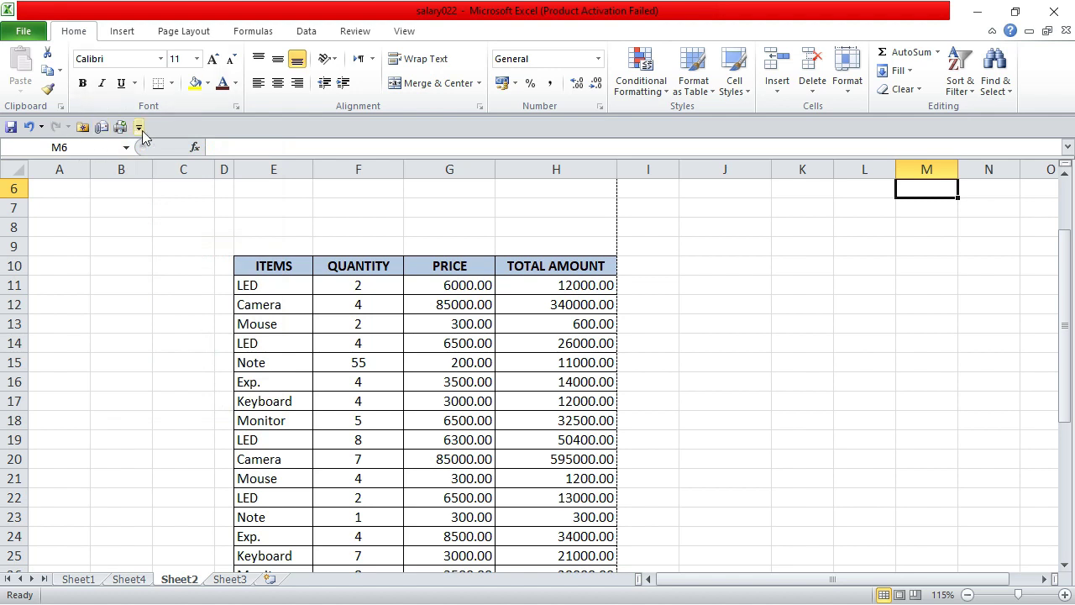
Try adding the Connections and Datasheet Formatting commands to the Quick Access Toolbar through Excel Options, and close the options without applying them
left_click(20, 33)
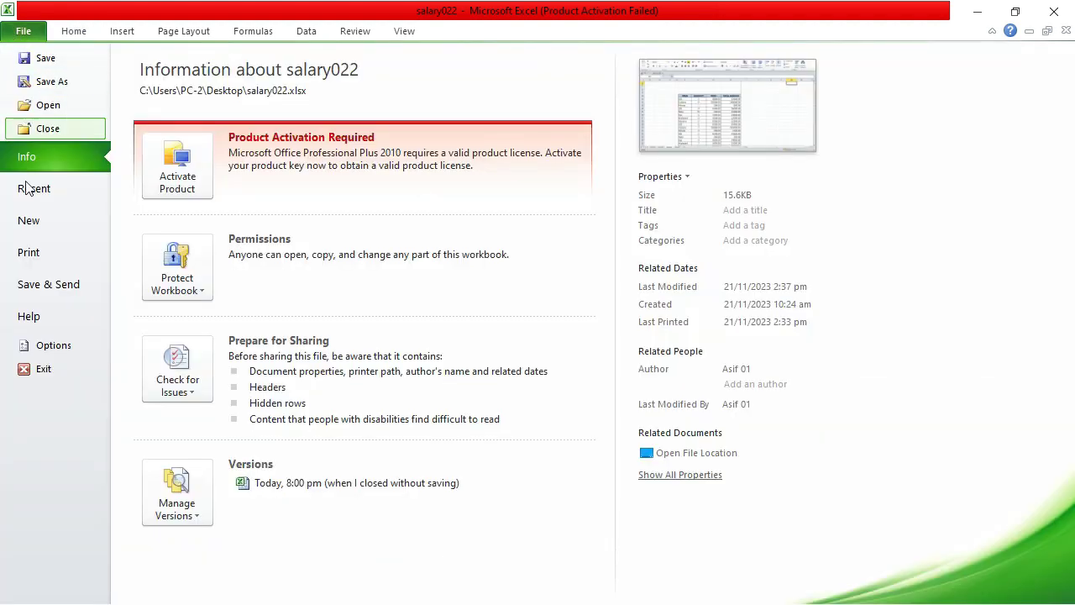
left_click(49, 344)
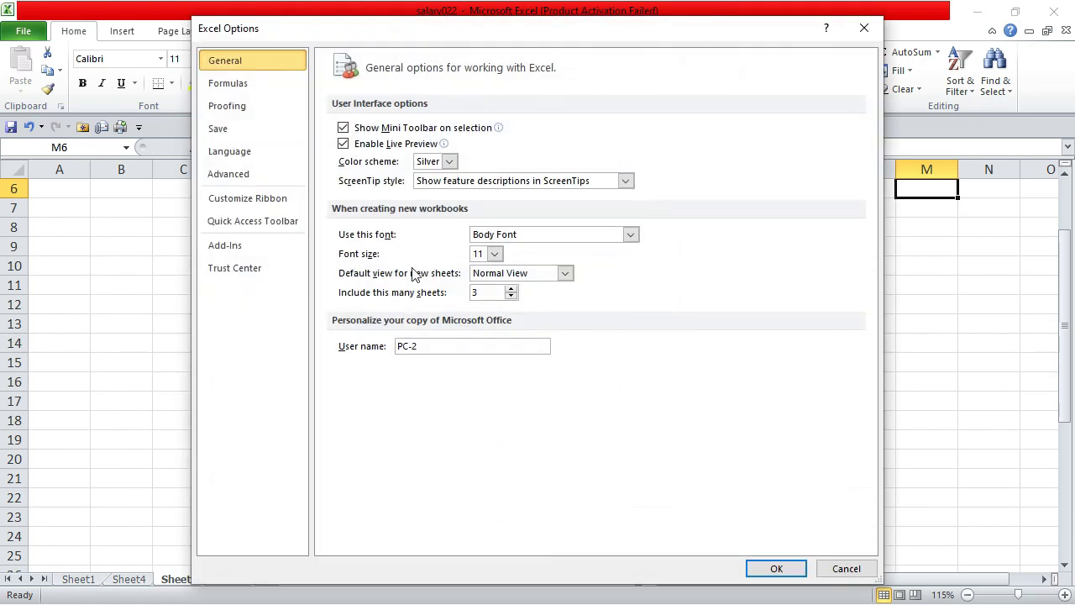
left_click(239, 227)
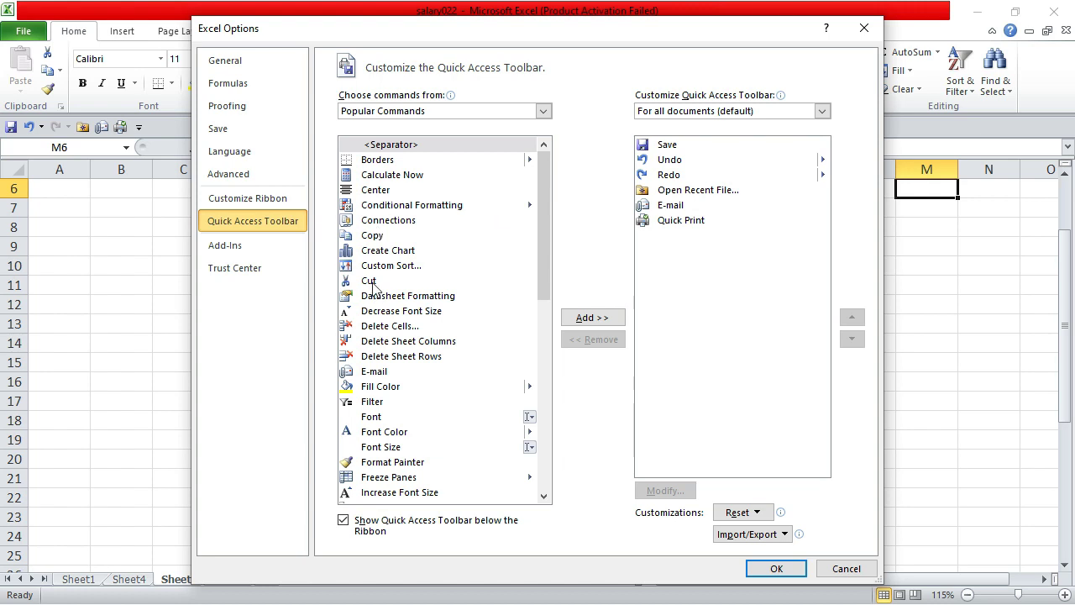
left_click(374, 224)
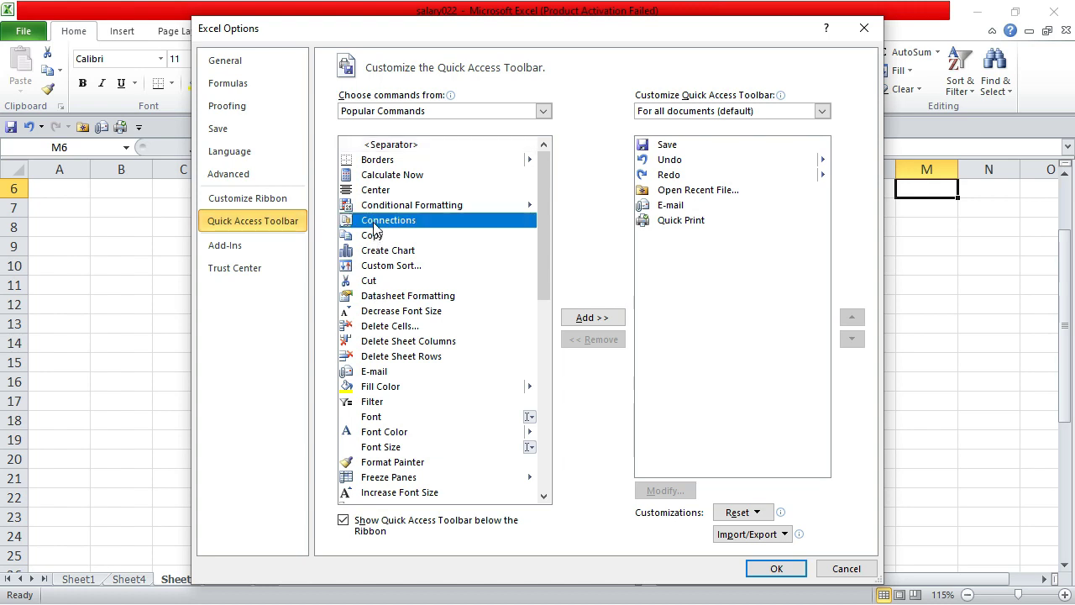
left_click(590, 318)
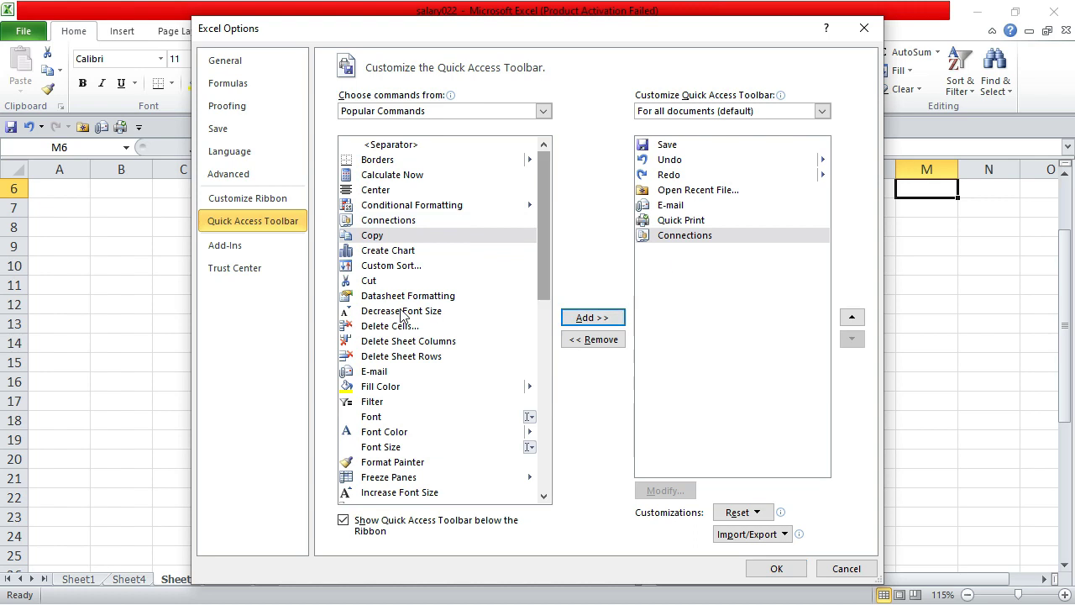
left_click(405, 297)
left_click(578, 319)
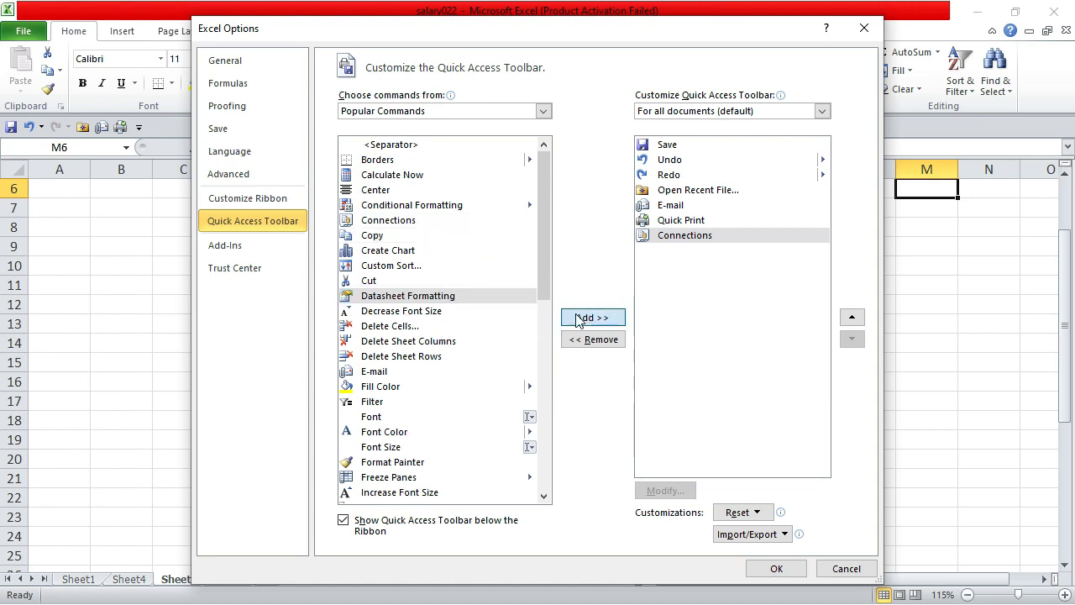
left_click(864, 28)
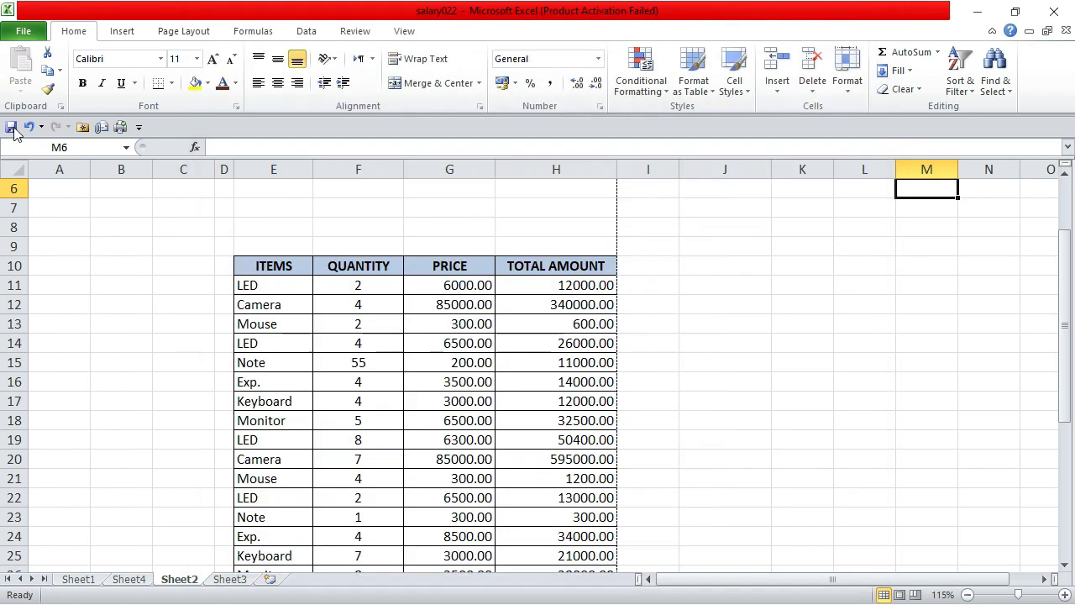
left_click(139, 127)
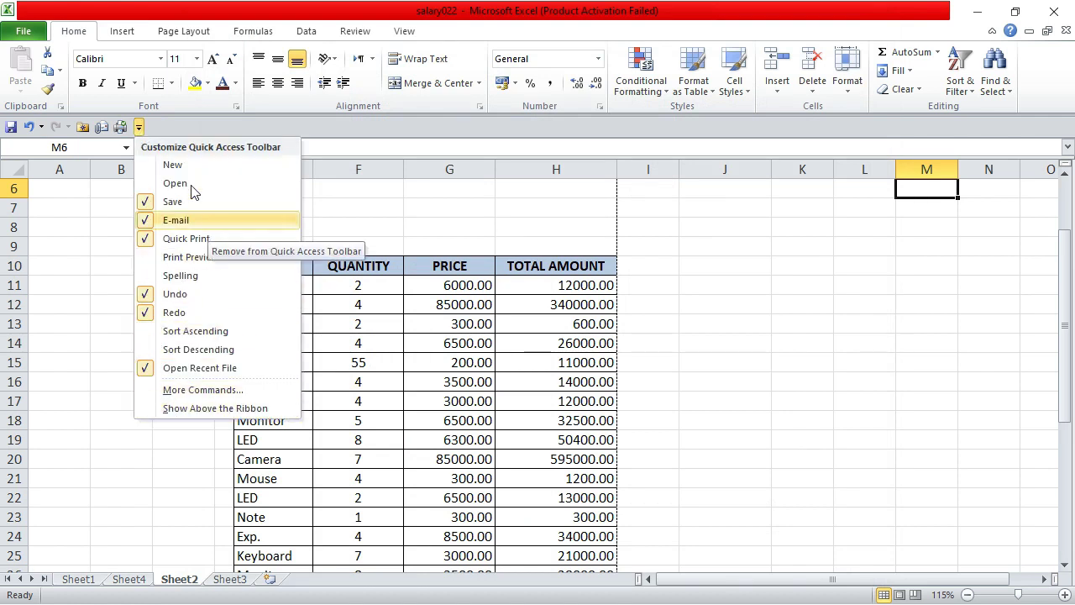
left_click(597, 223)
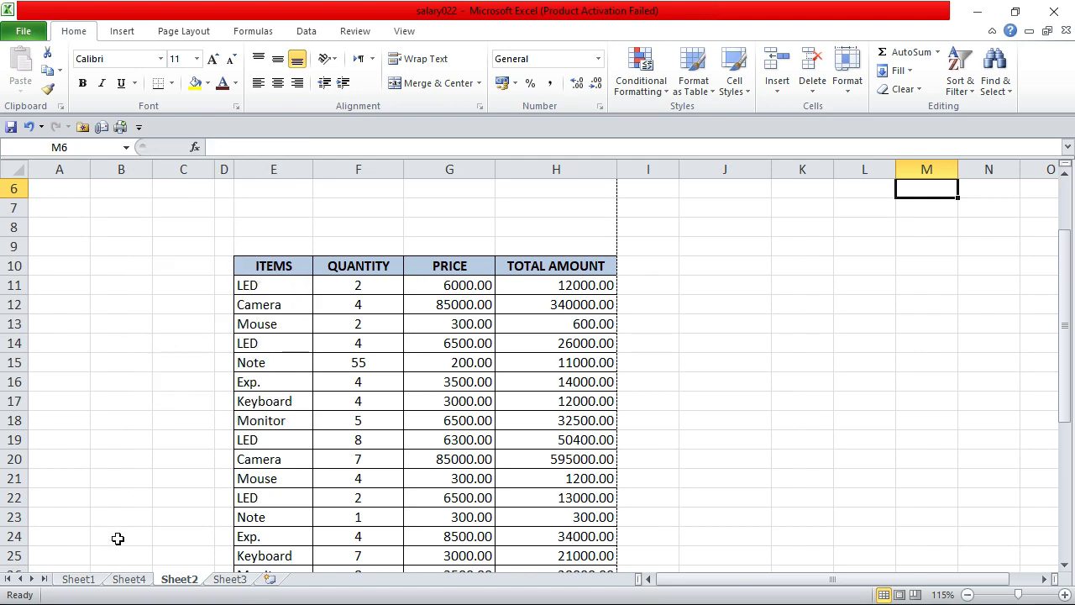
Go to Sheet1 and reduce the height of row 9 to tighten the SALARY M/O DEC 2023 heading
left_click(82, 580)
left_click(281, 316)
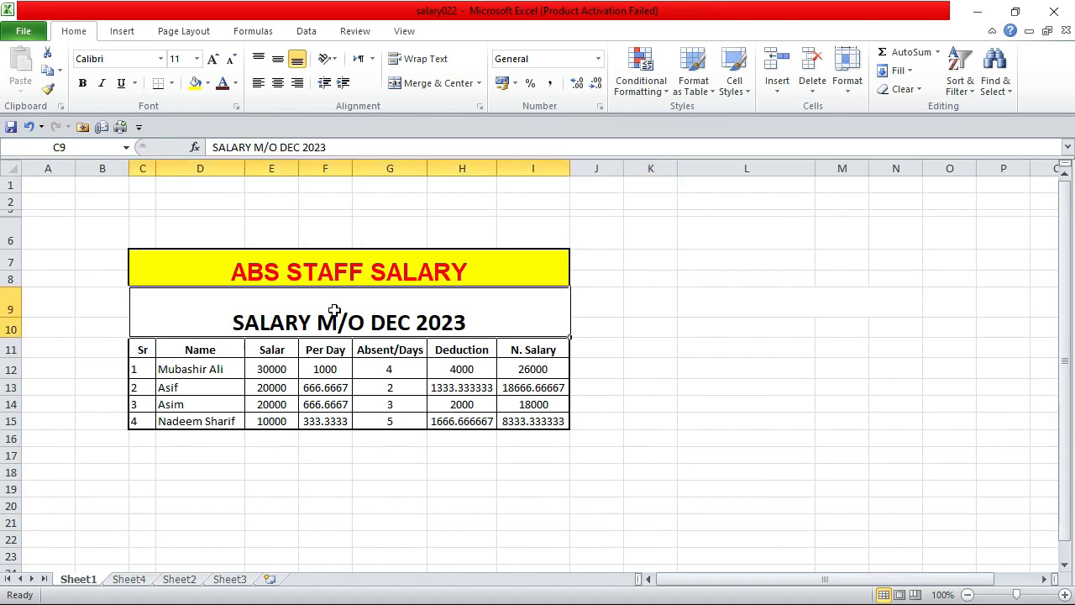
left_click_drag(13, 319, 17, 301)
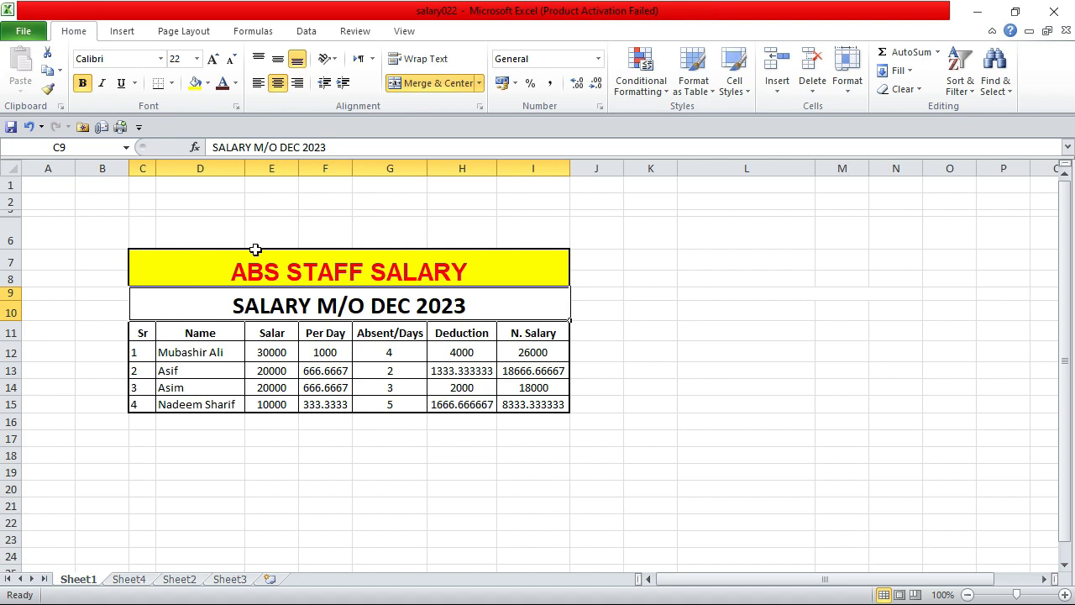
Give the SALARY M/O DEC 2023 heading a near-black font colour, and fill it dark grey and finally light grey
left_click(236, 82)
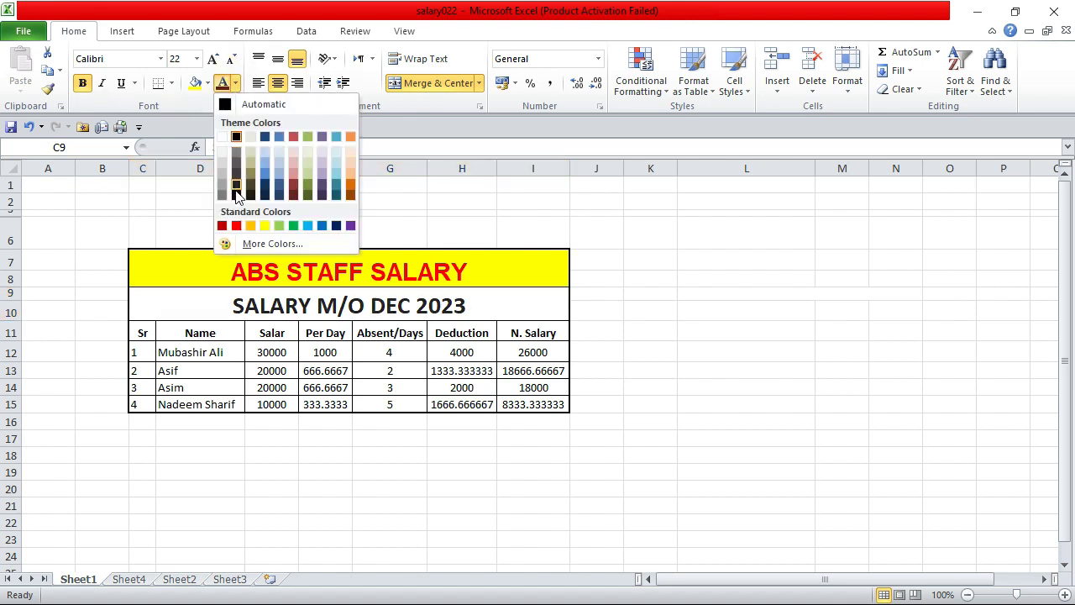
left_click(236, 195)
left_click(208, 82)
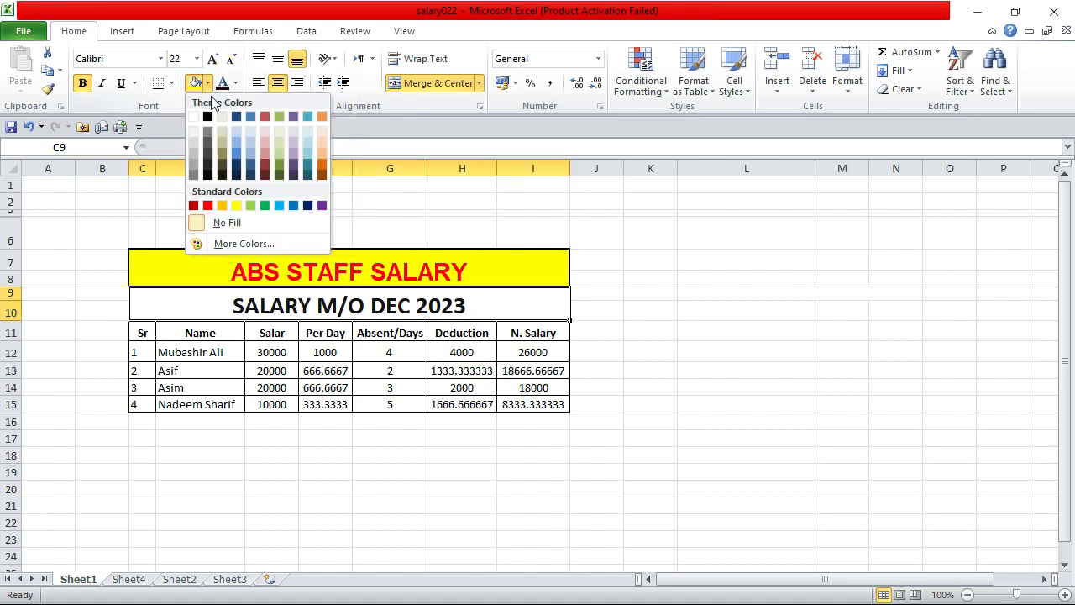
left_click(209, 154)
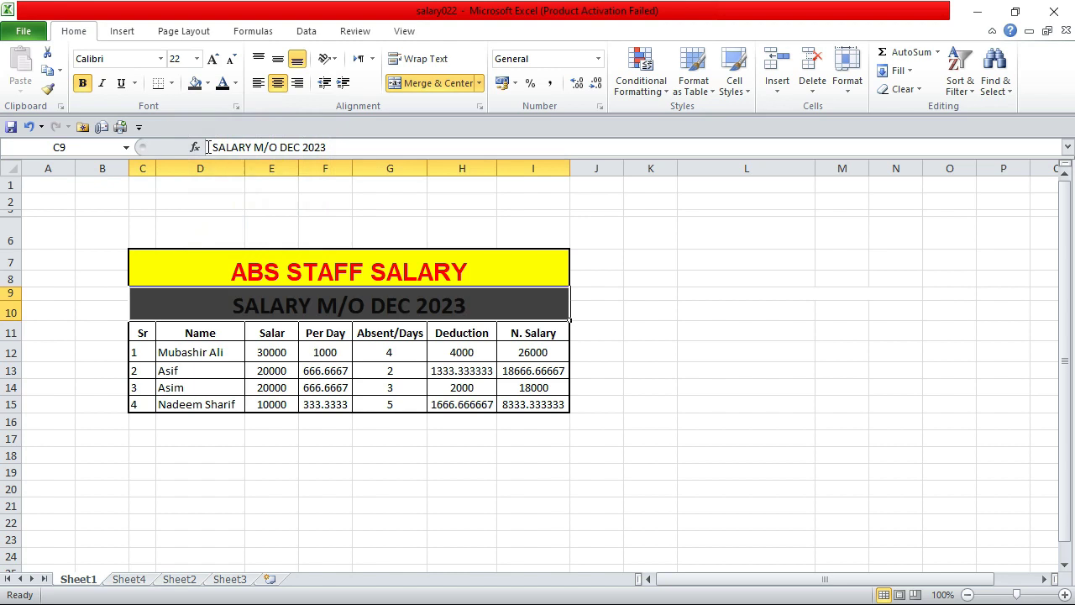
left_click(208, 83)
left_click(193, 143)
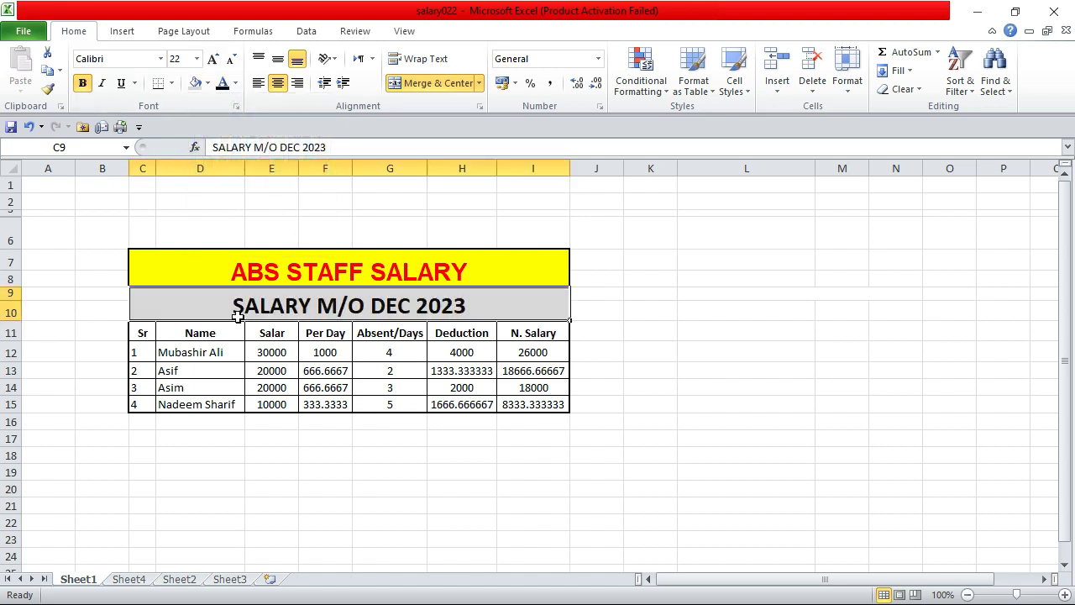
Hide row 12, the first employee's row of the salary table
left_click(12, 352)
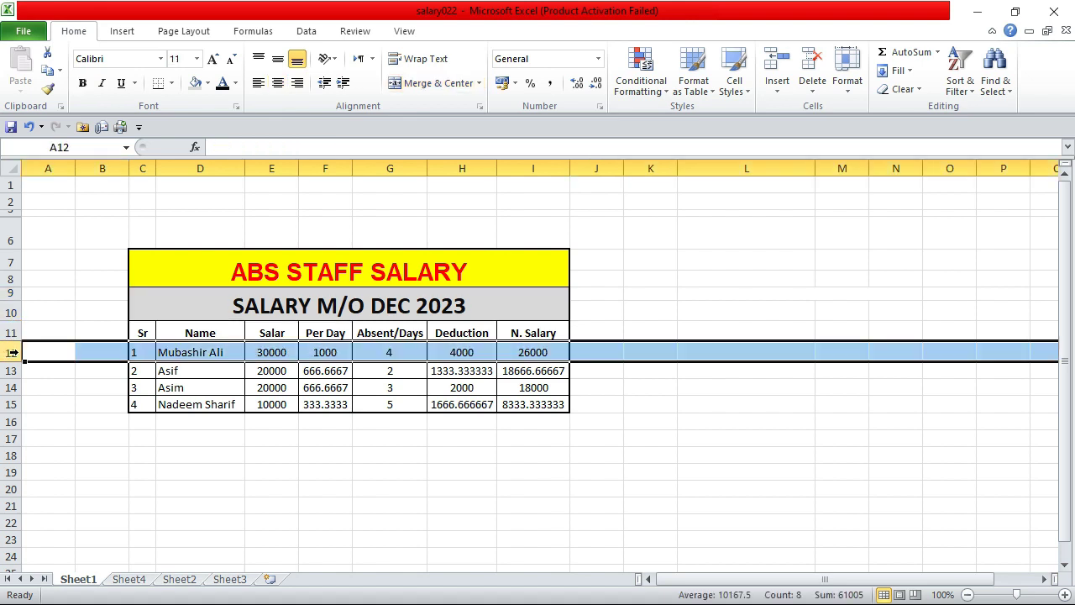
right_click(179, 353)
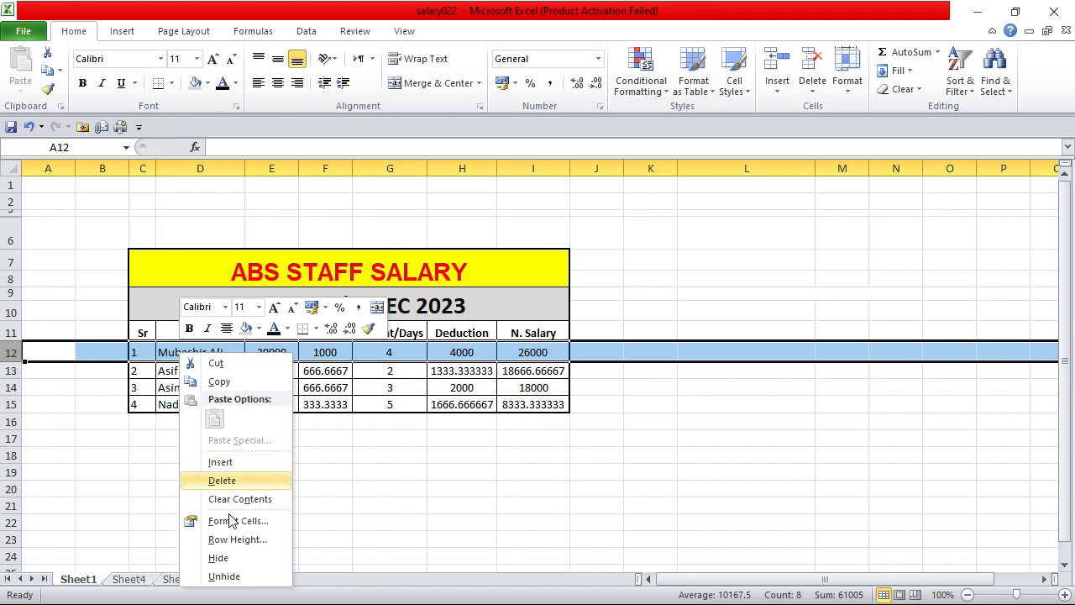
left_click(236, 561)
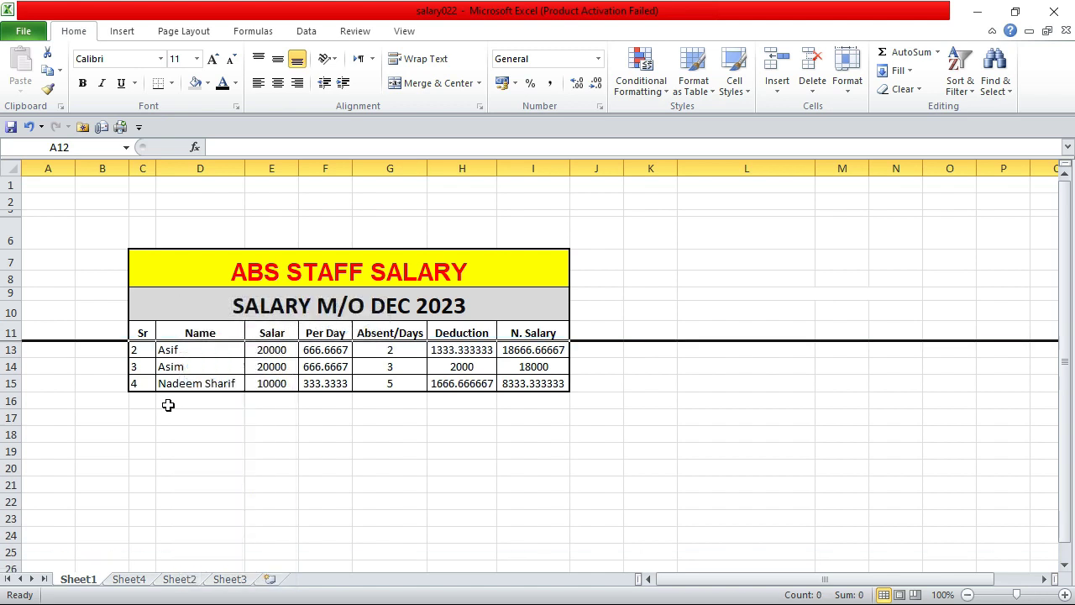
left_click(145, 334)
left_click_drag(143, 334, 557, 378)
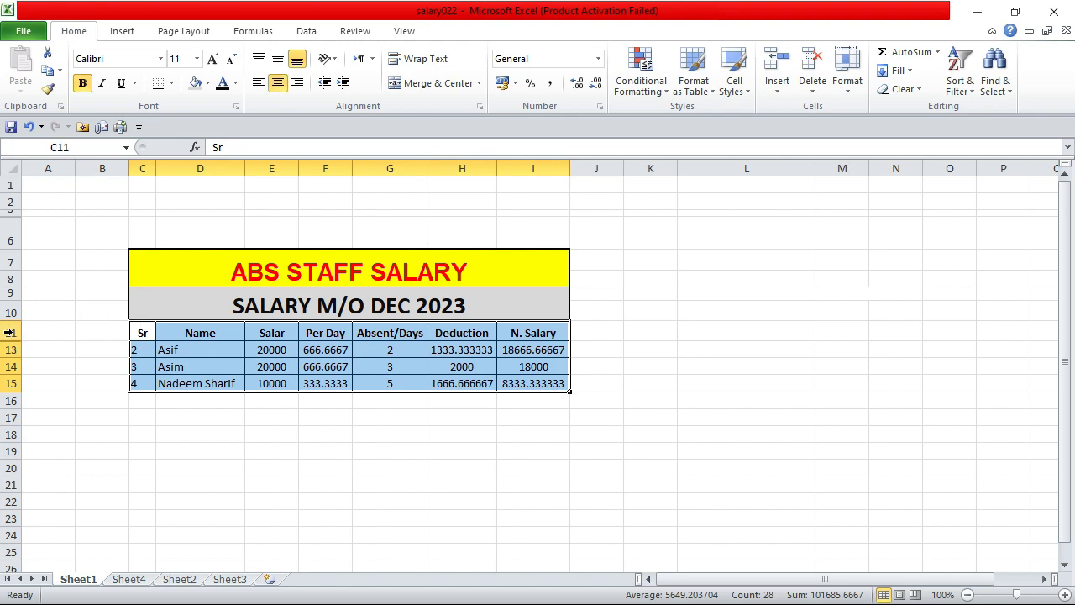
right_click(163, 338)
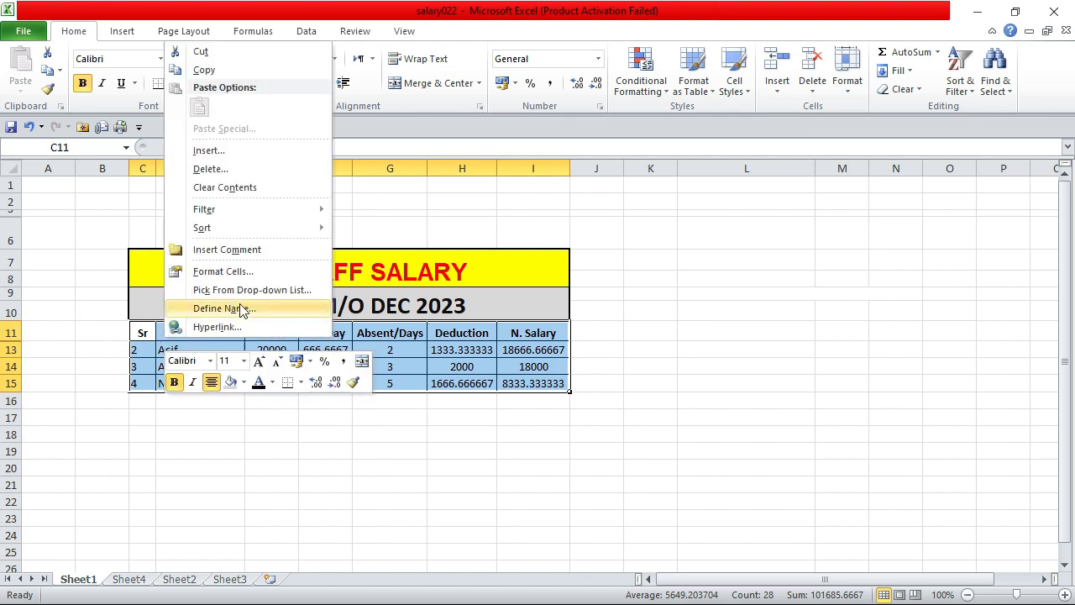
left_click(232, 332)
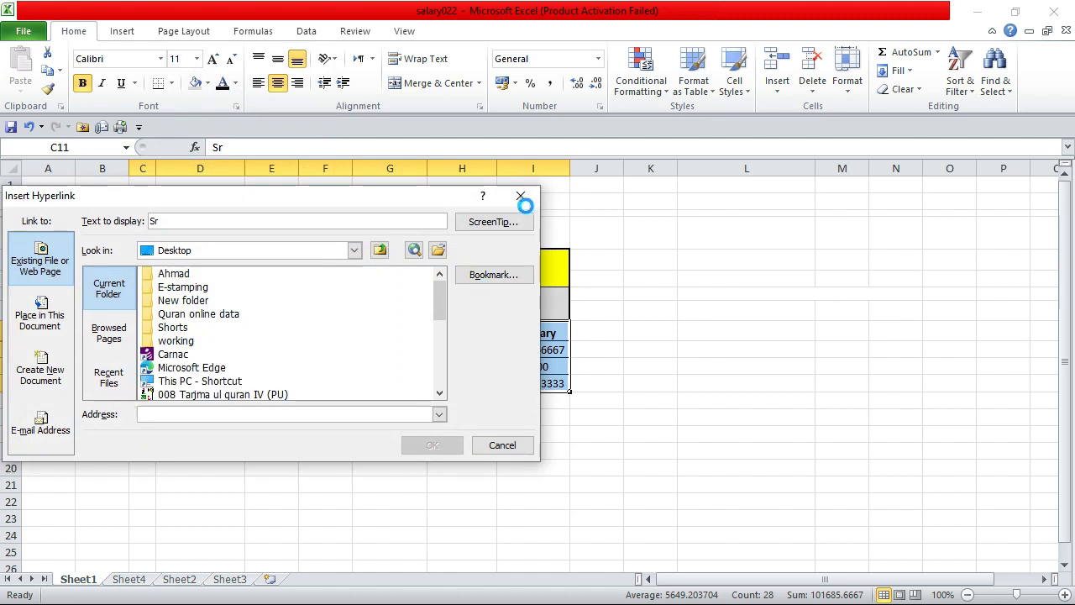
left_click(519, 199)
Unhide row 12 by selecting the entire rows 11 to 15 around it
left_click_drag(7, 333, 10, 383)
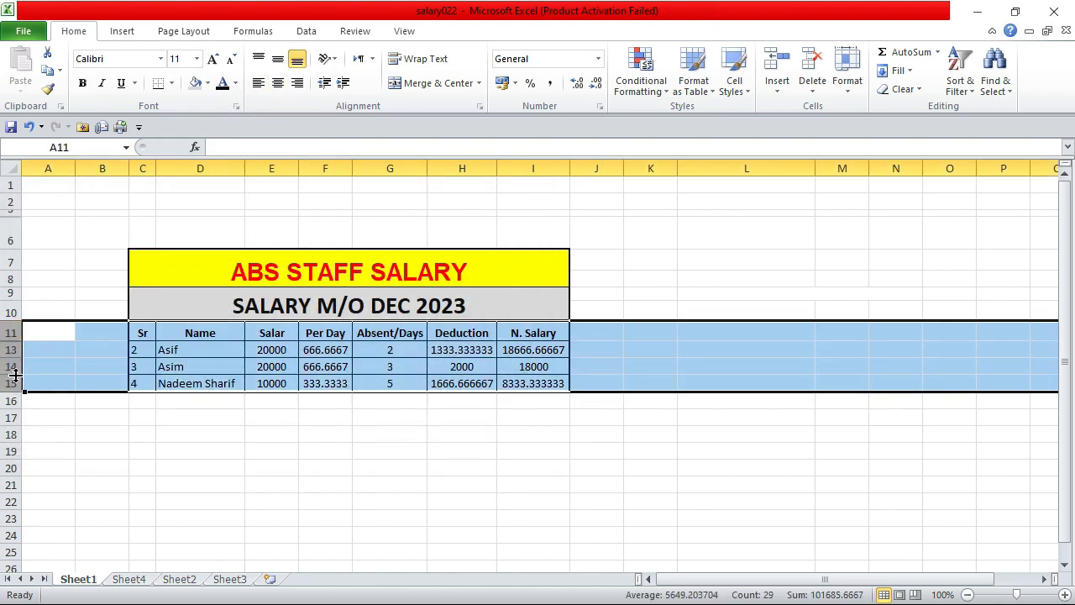
right_click(148, 330)
left_click(194, 552)
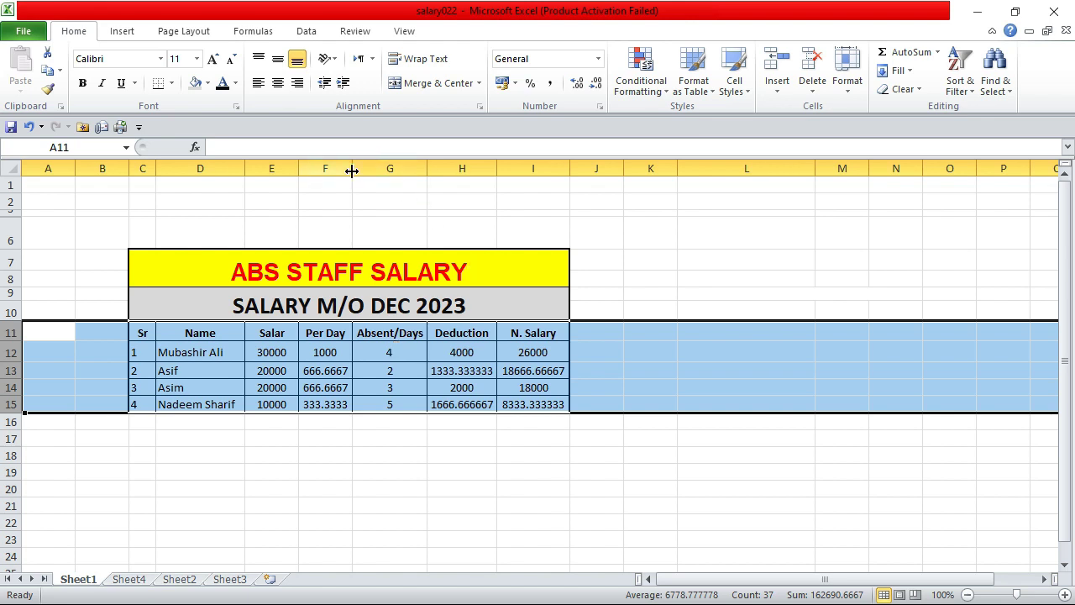
Hide column F, the Per Day column of the salary table
left_click(323, 167)
right_click(323, 169)
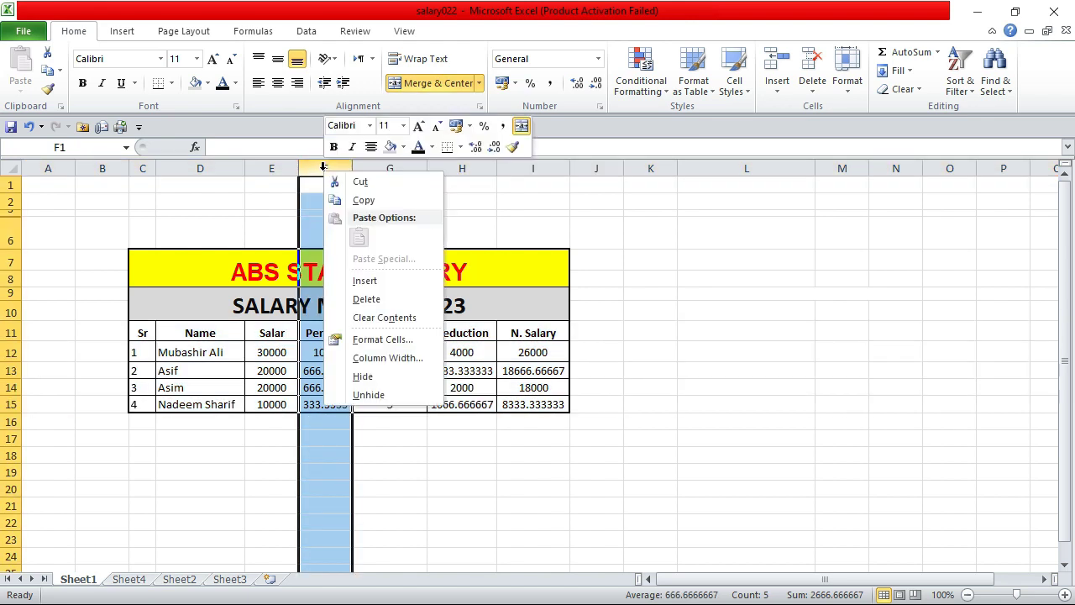
left_click(363, 376)
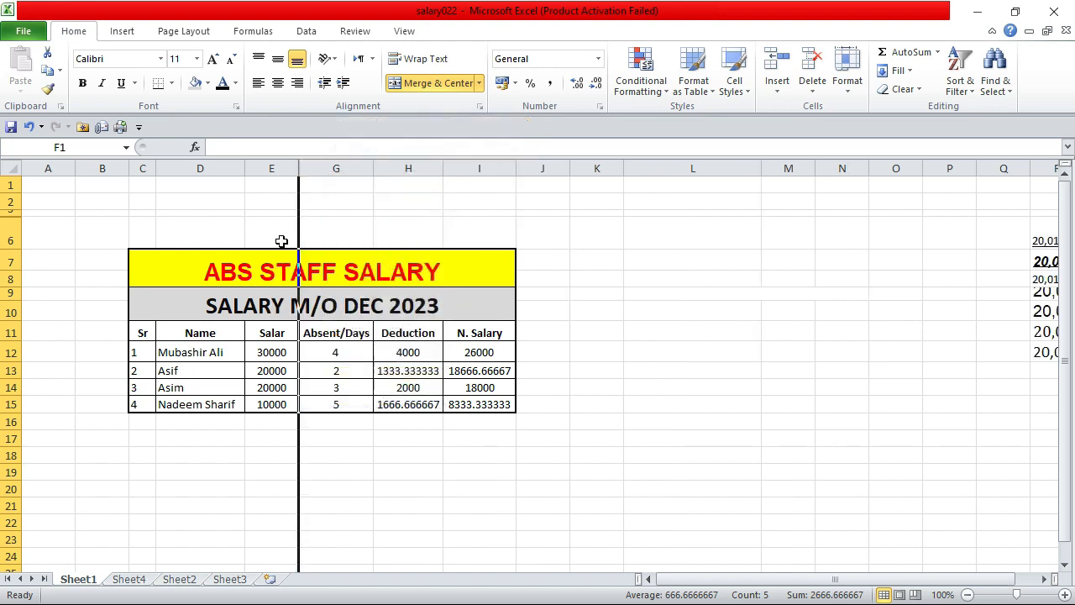
Unhide column F by selecting the neighbouring columns E to G
left_click_drag(267, 167, 324, 171)
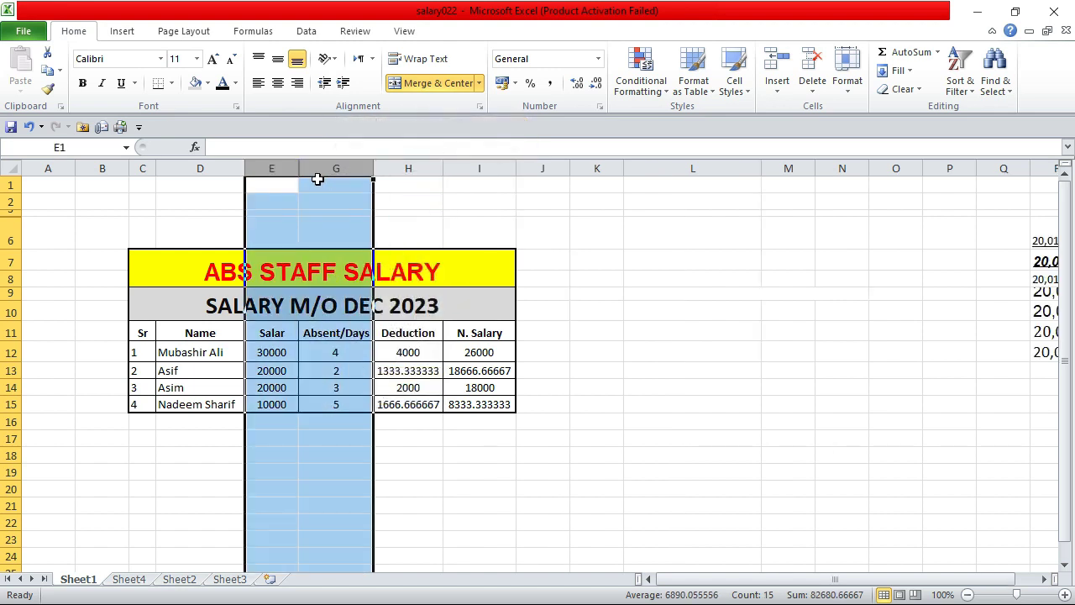
right_click(310, 192)
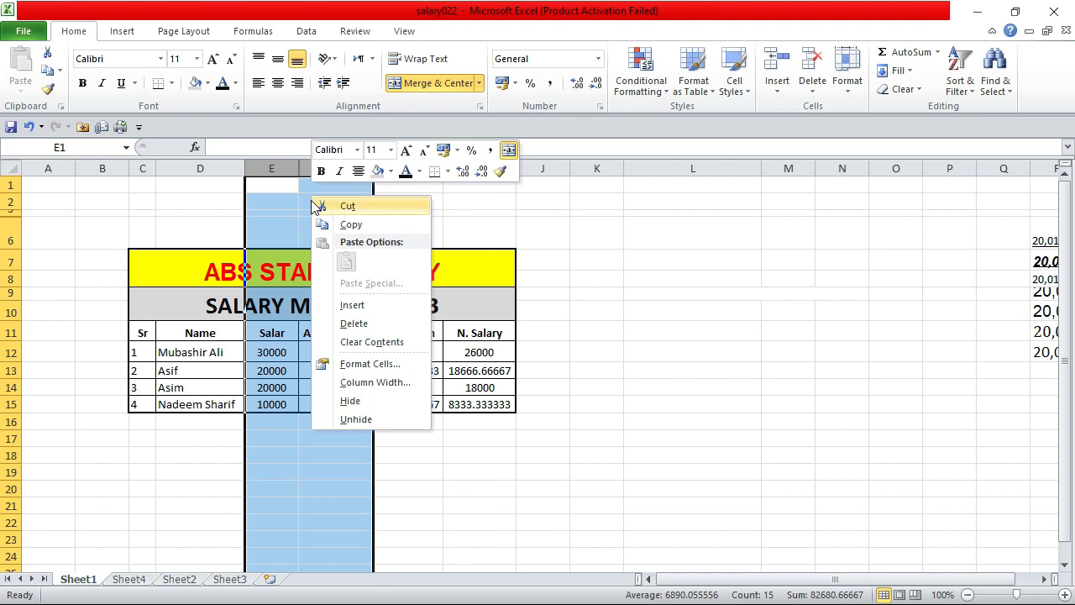
left_click(365, 419)
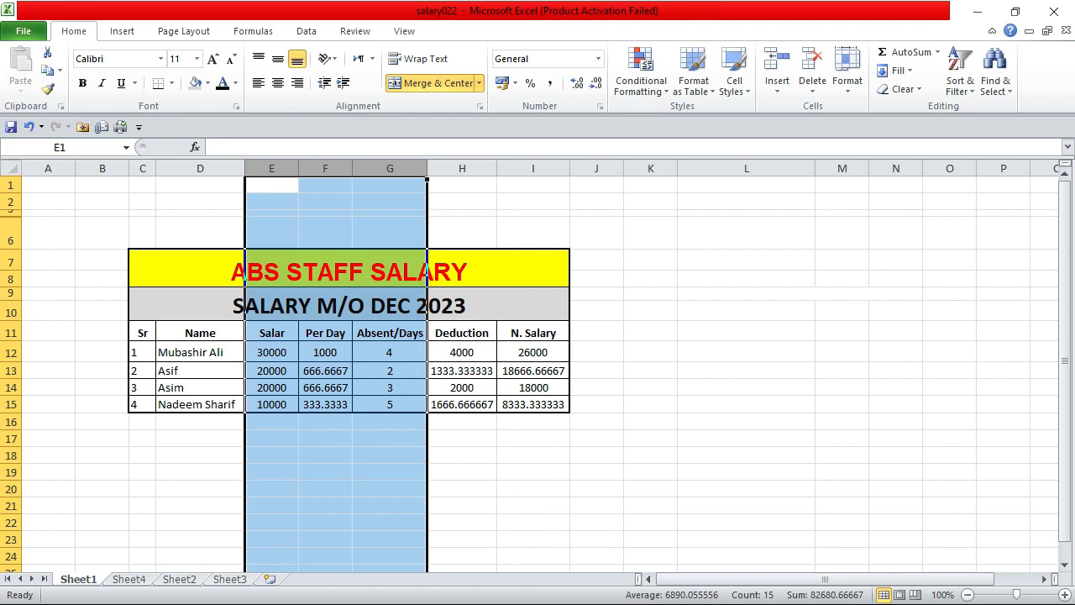
Switch to the Notepad topic list to check the remaining topics, and return to Excel
key("super")
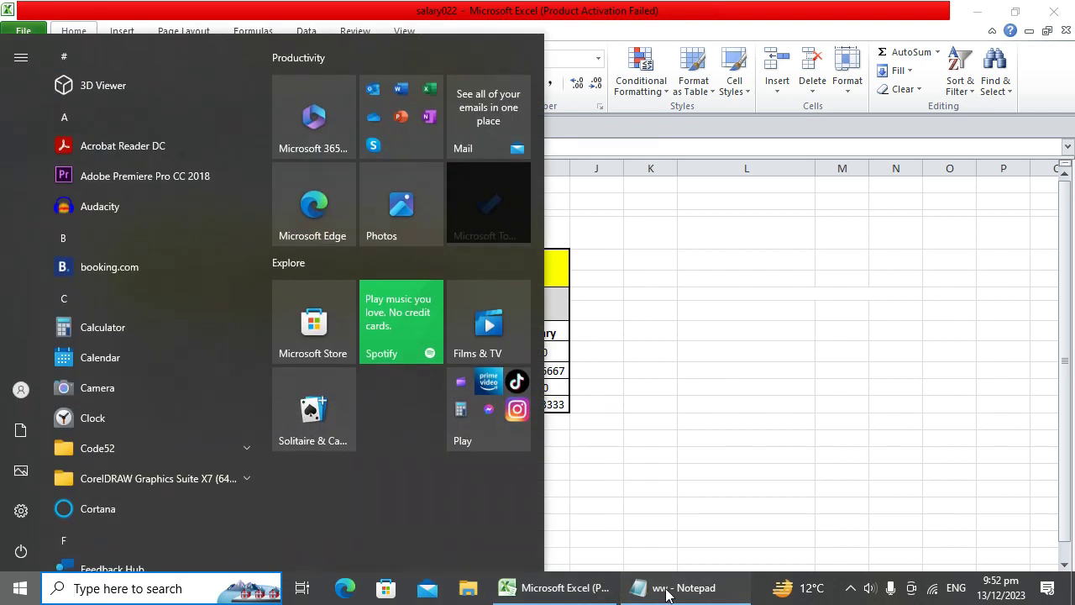
left_click(667, 594)
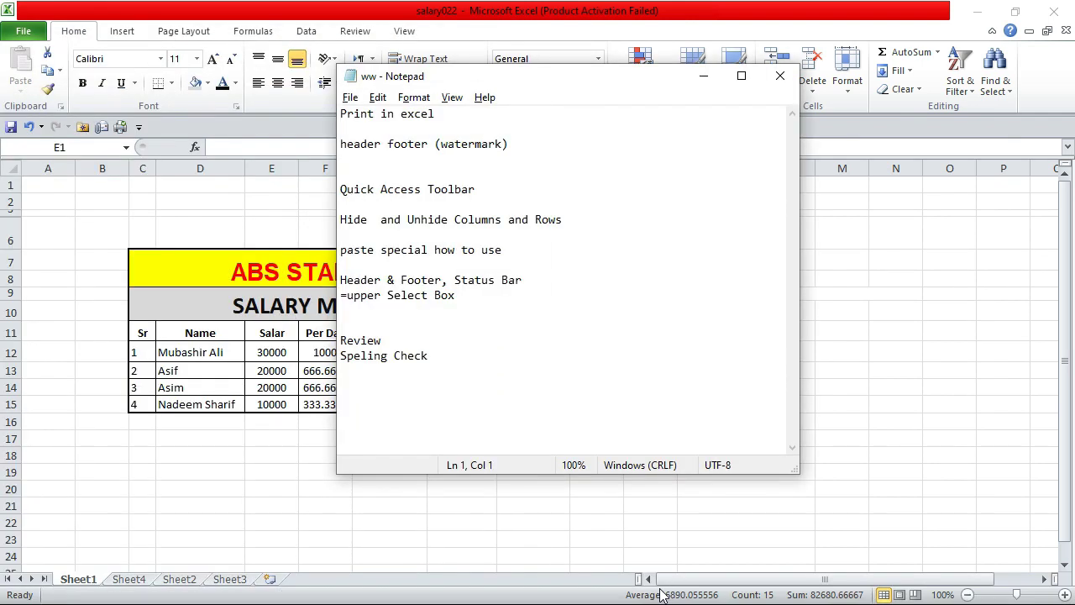
left_click(906, 210)
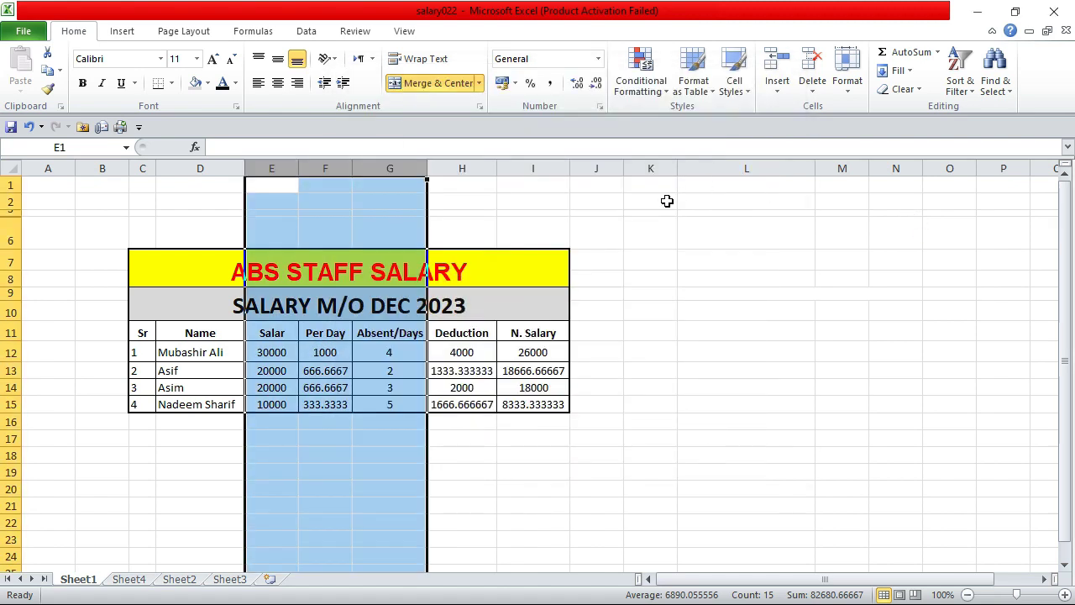
Copy the whole salary table, title rows included, and paste only its formatting starting at cell J7
left_click(632, 312)
left_click_drag(174, 266, 497, 399)
key("ctrl+c")
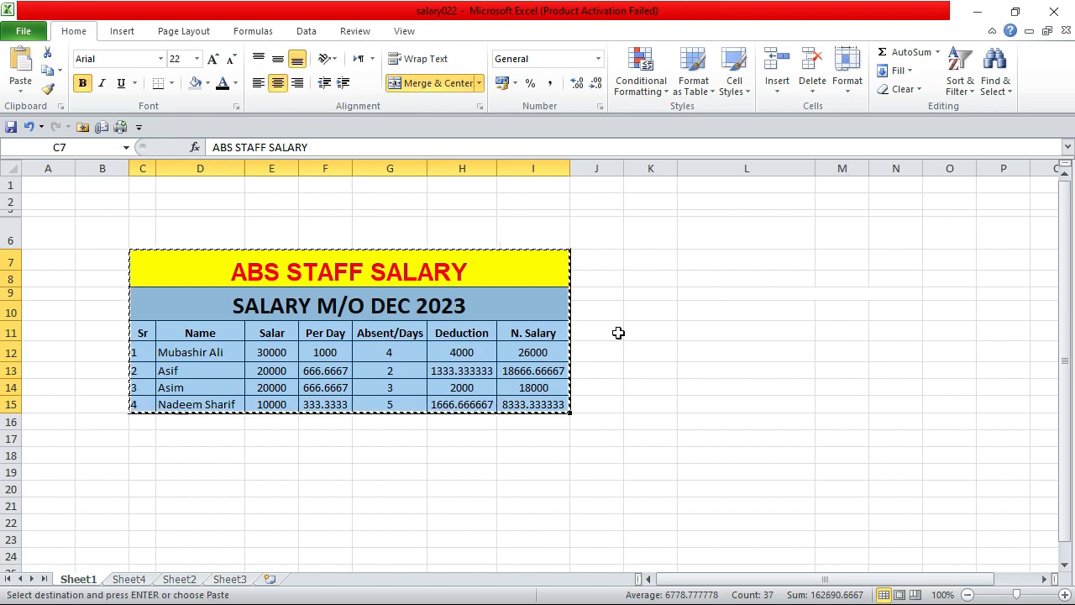
left_click(593, 263)
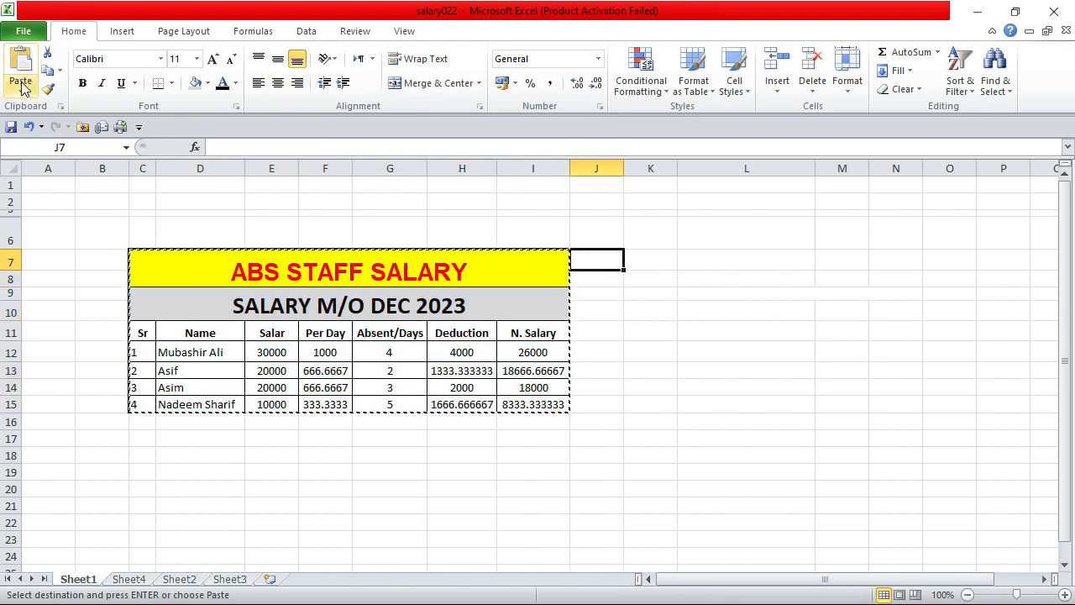
left_click(20, 89)
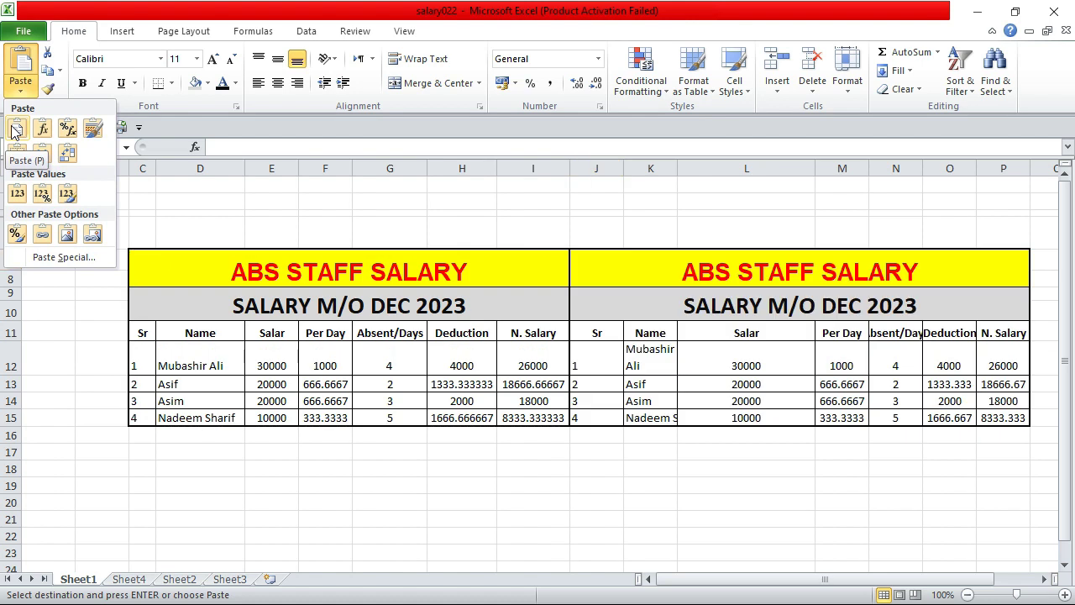
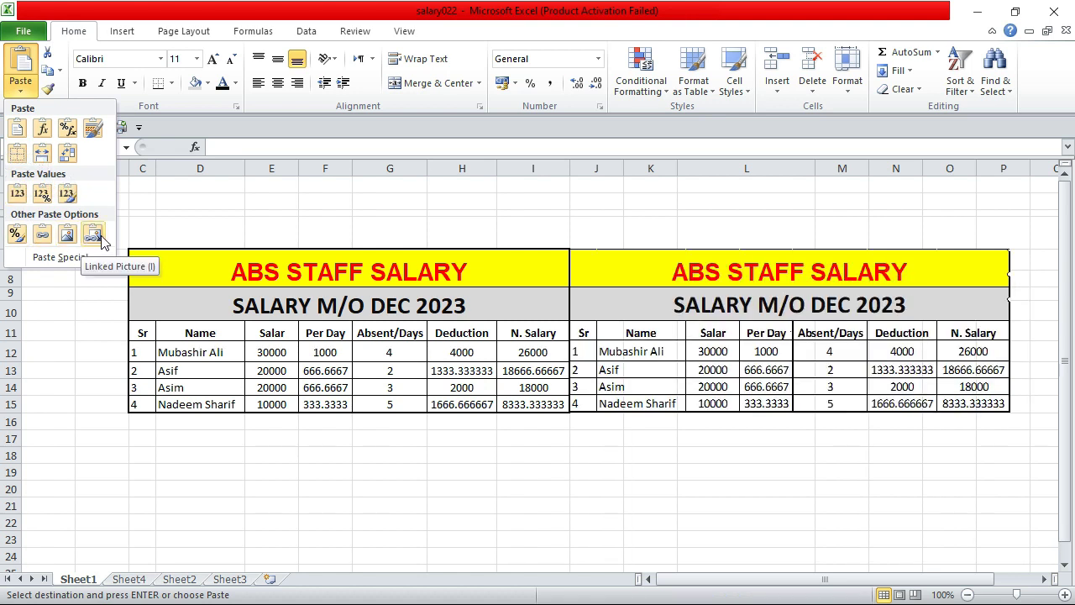
left_click(13, 234)
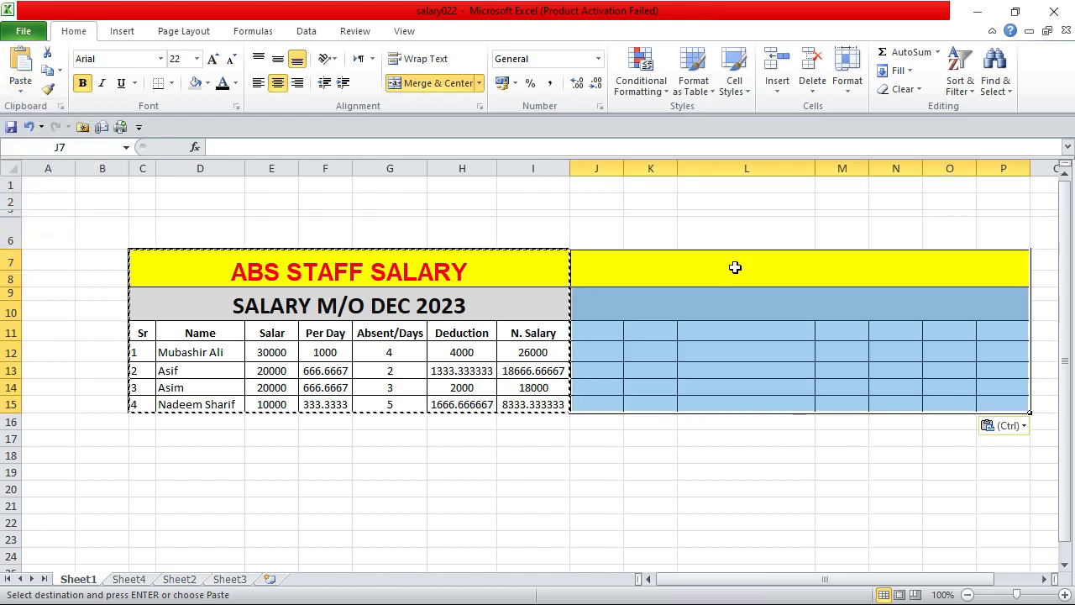
Check the empty title cell of the pasted layout beside the salary table, and undo the formatting-only paste
left_click(655, 438)
left_click(767, 275)
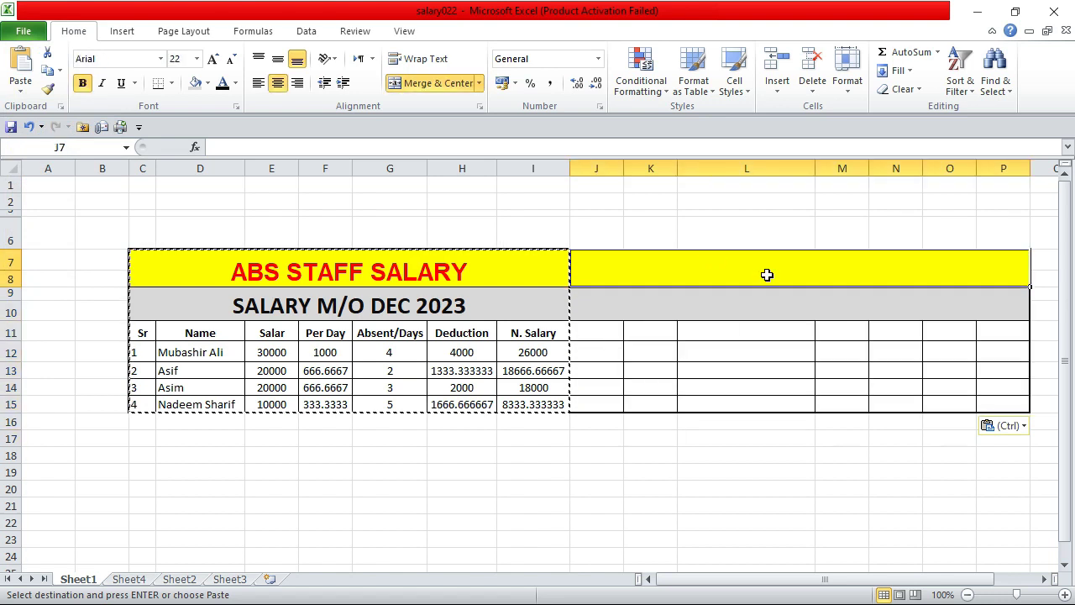
double_click(757, 273)
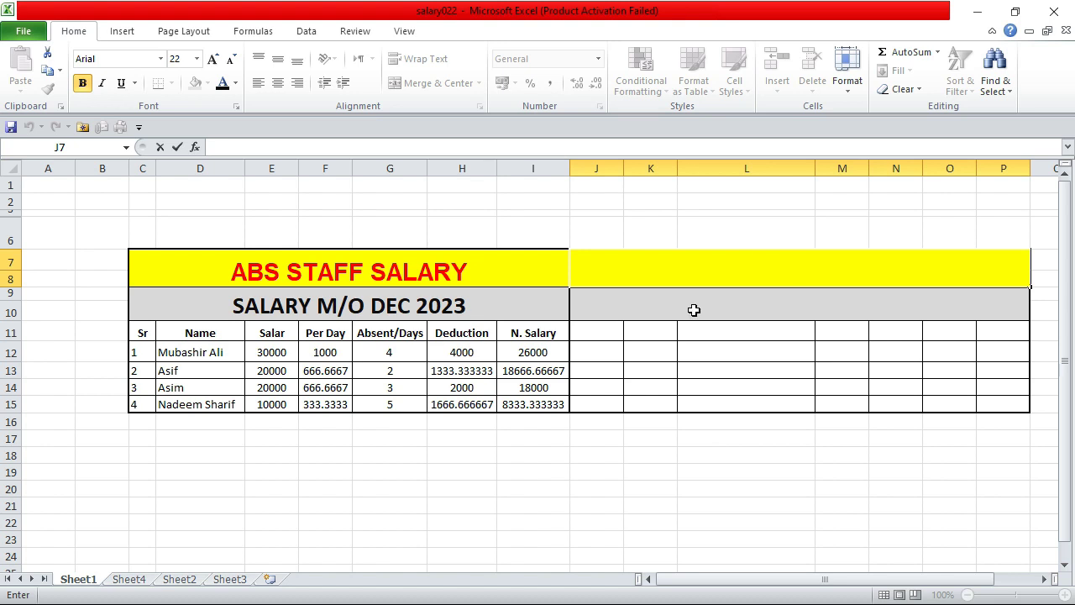
left_click(674, 425)
key("ctrl+z")
key("ctrl+z")
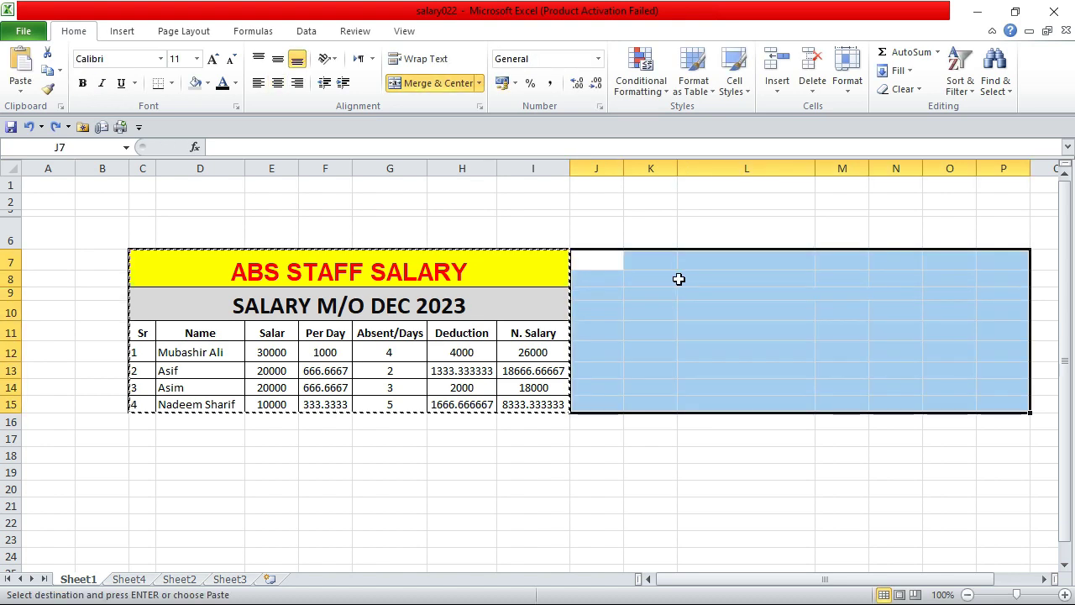
left_click(644, 233)
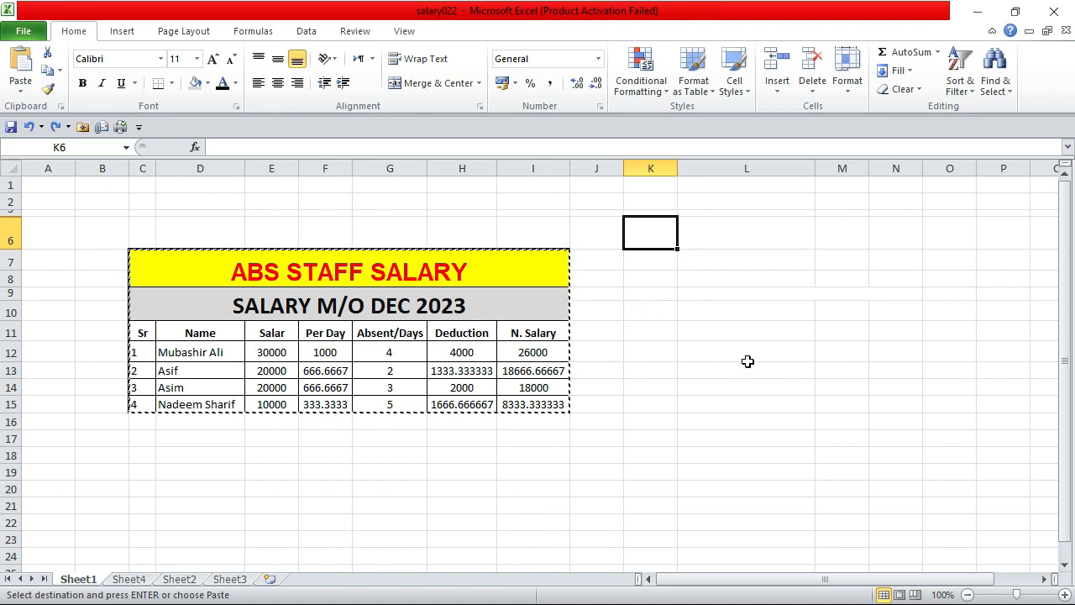
Enter an UPPER formula in cell L12 that converts the first employee's name in D12 to uppercase
left_click(720, 349)
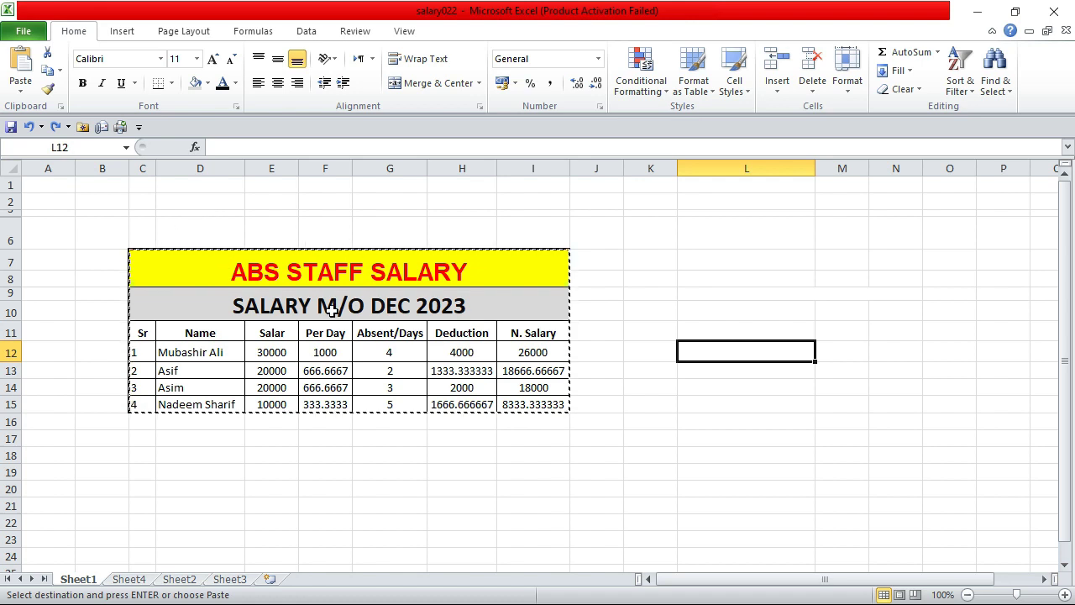
double_click(707, 352)
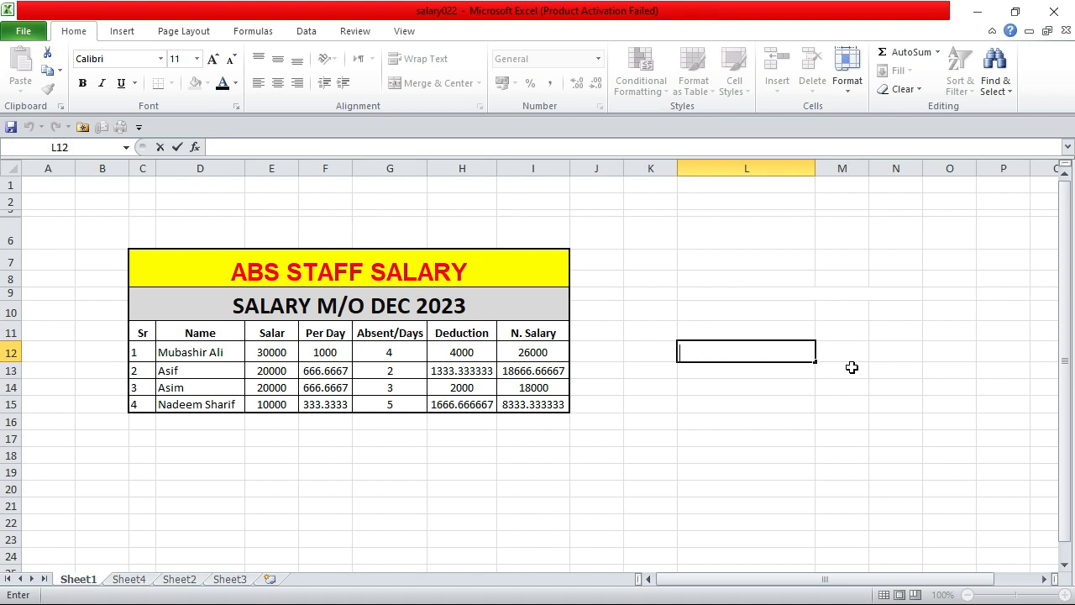
type("=I")
key("BackSpace")
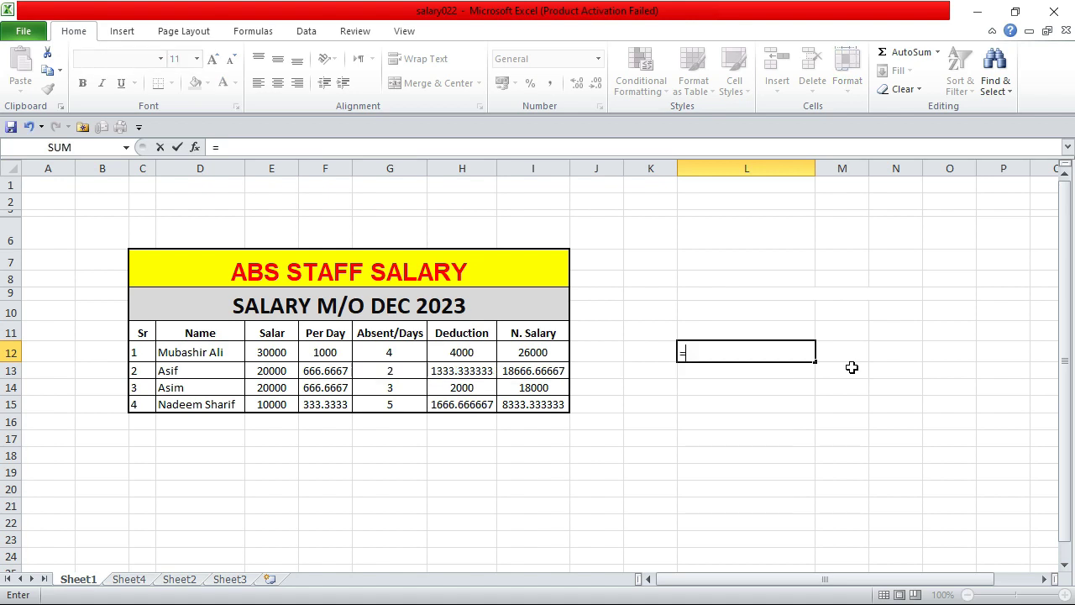
type("UP")
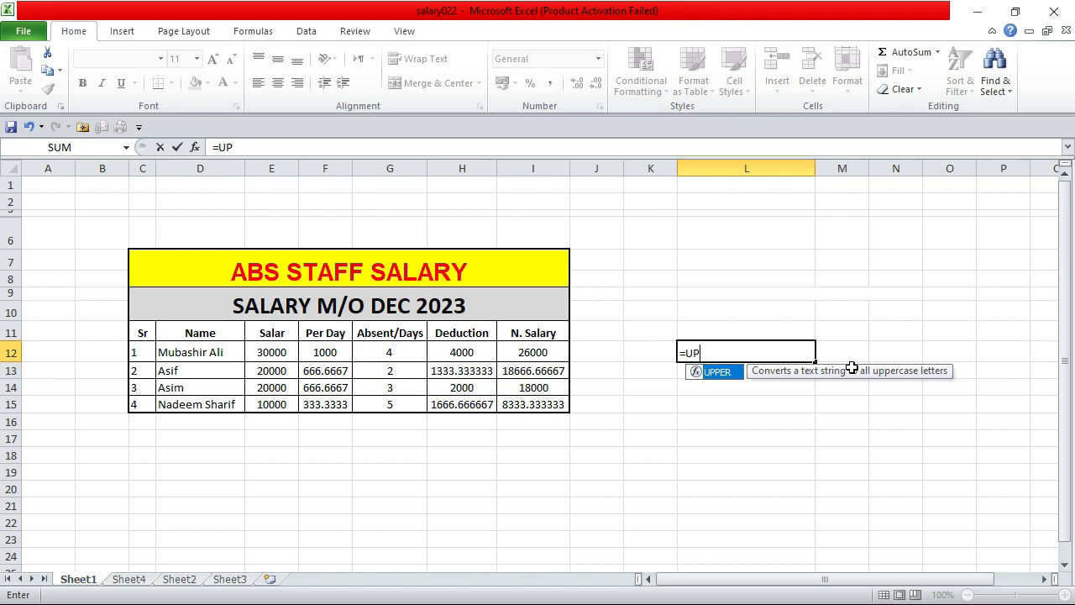
double_click(712, 372)
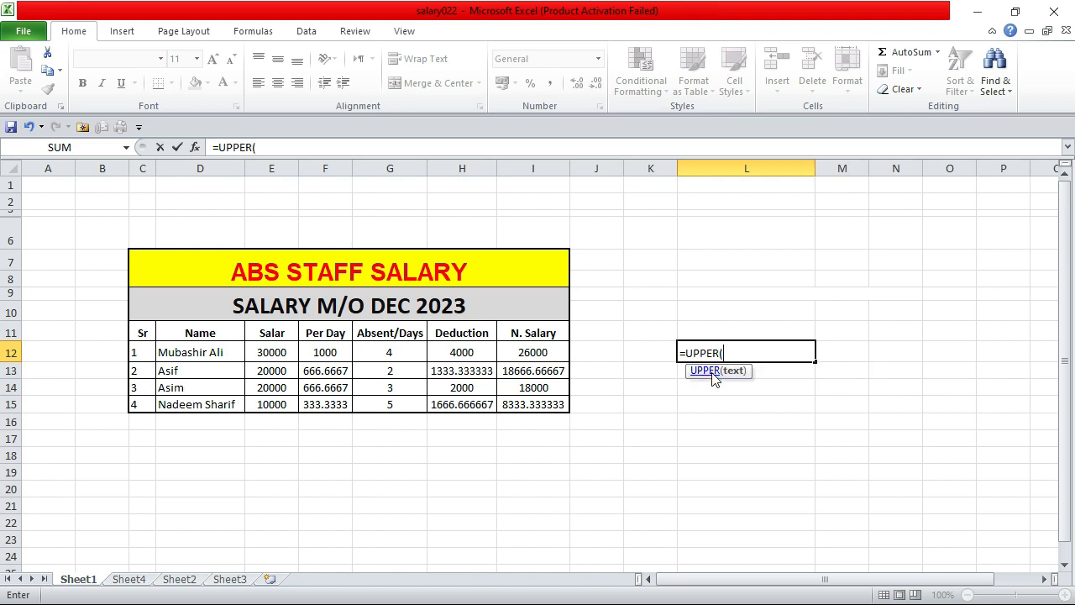
left_click(221, 355)
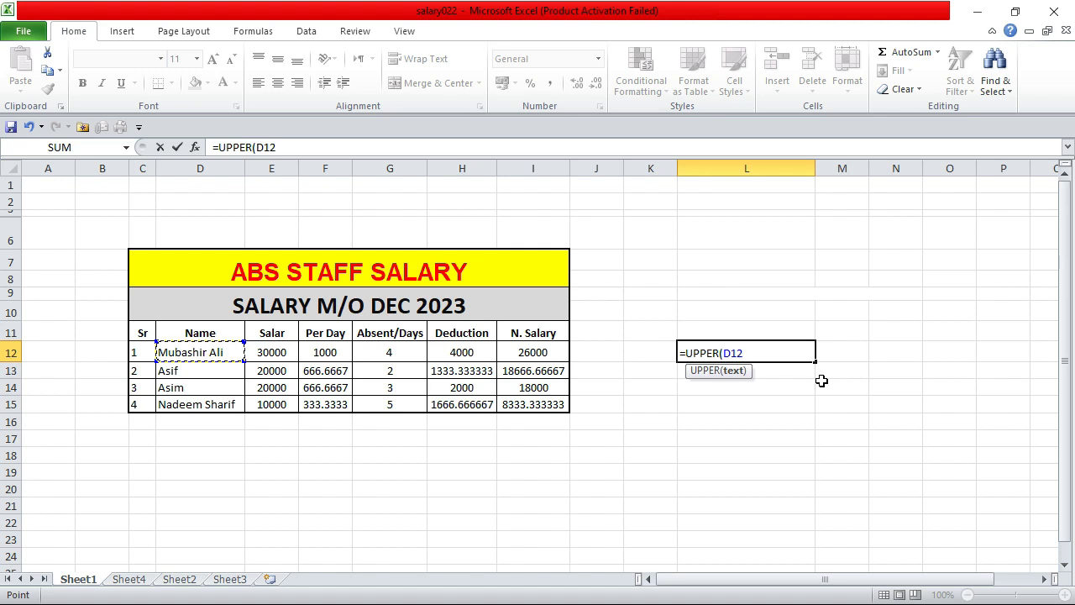
key("Return")
left_click(725, 425)
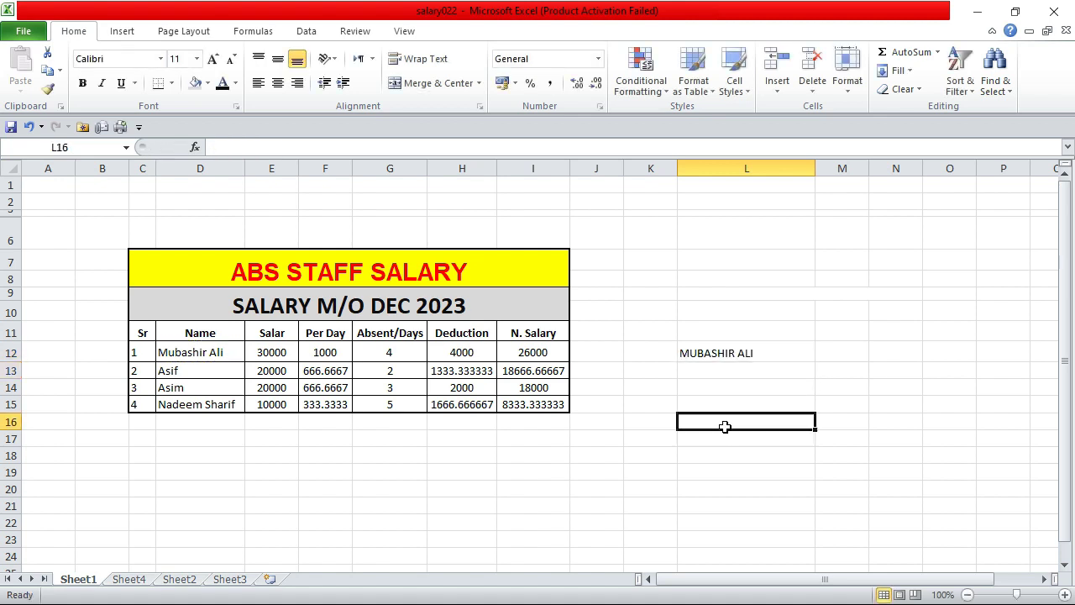
Try to enter a LOWER formula in cell L10 that refers to the uppercase name in L12, and undo the entry
left_click(757, 315)
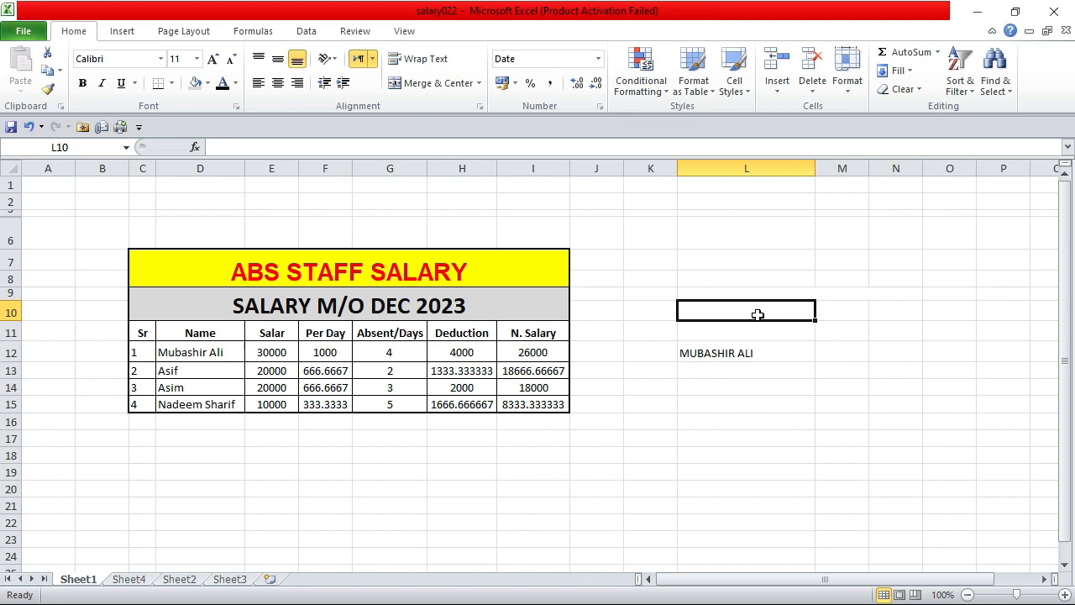
type("=")
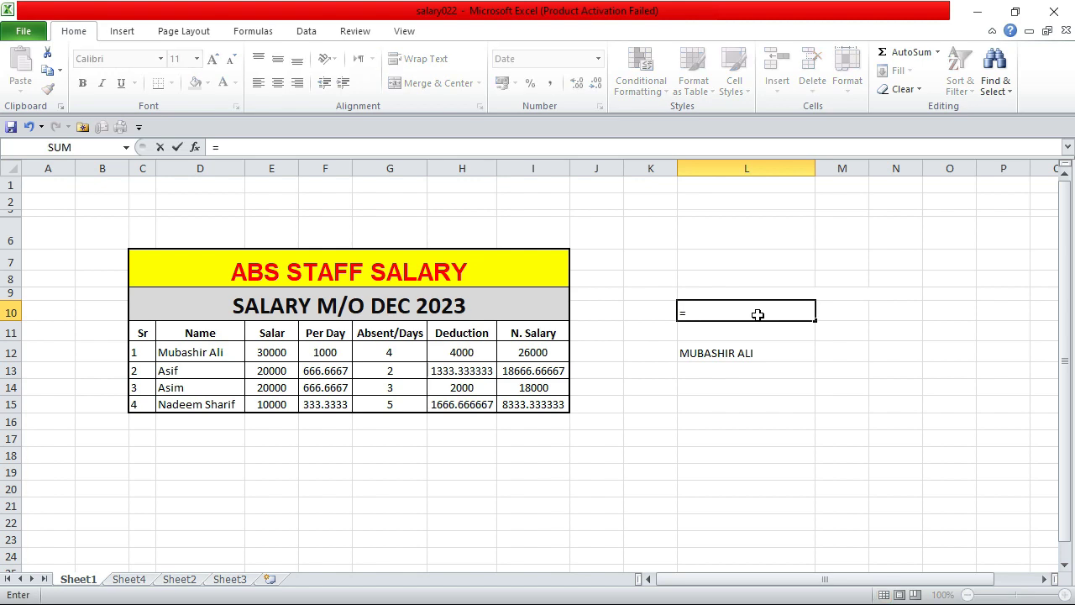
type("LA")
key("BackSpace")
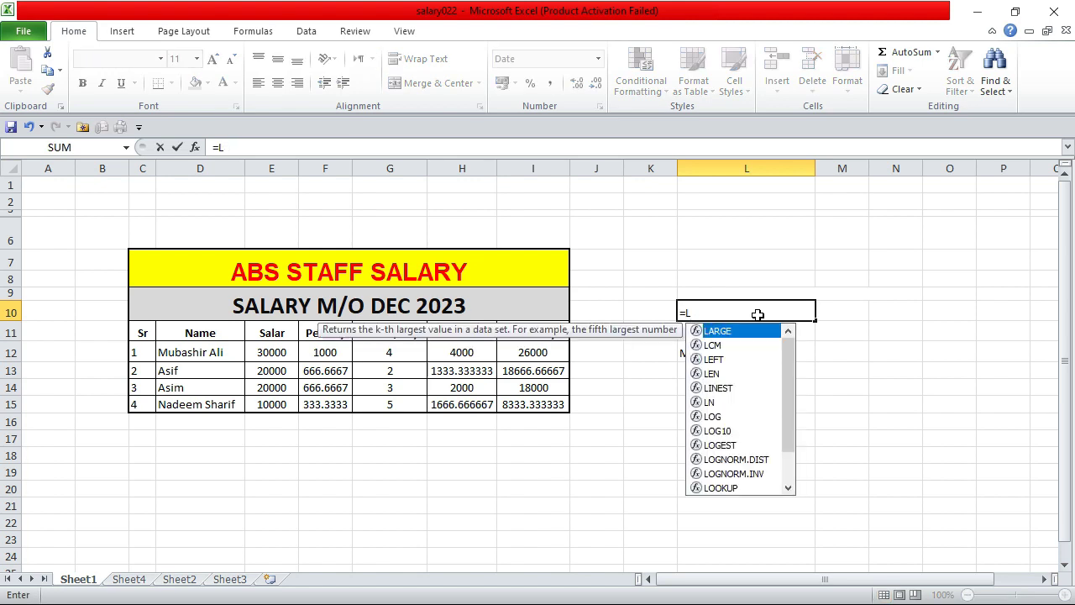
type("OW")
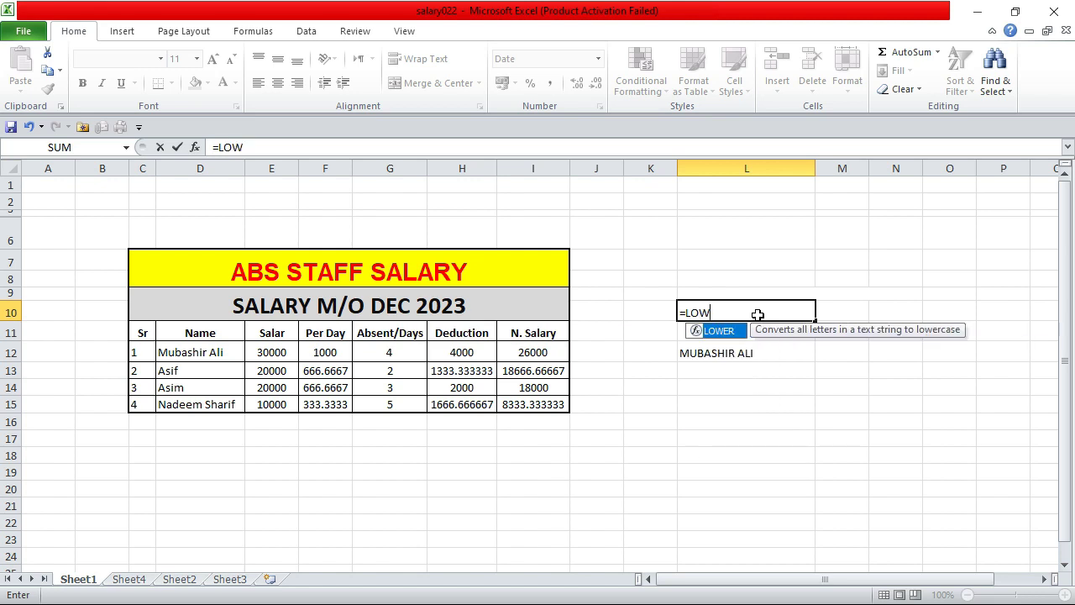
double_click(725, 333)
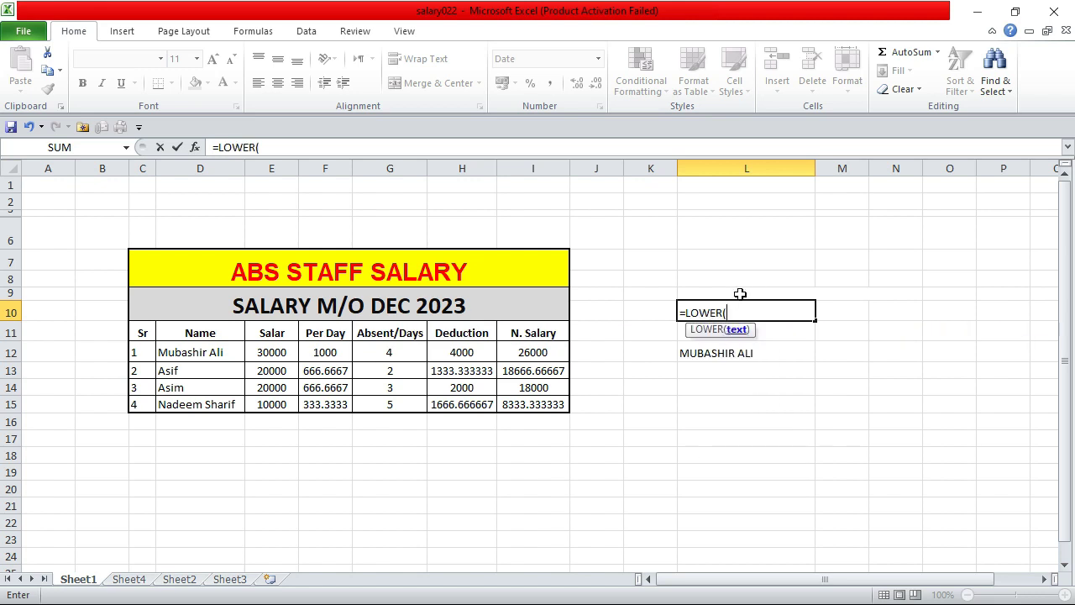
left_click(712, 370)
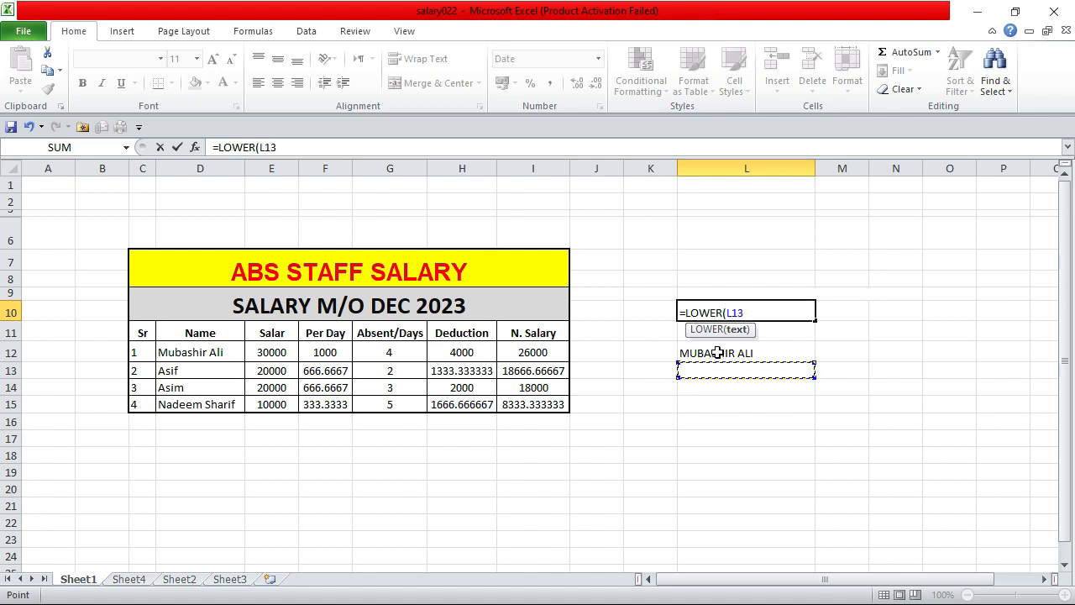
key("BackSpace")
key("BackSpace")
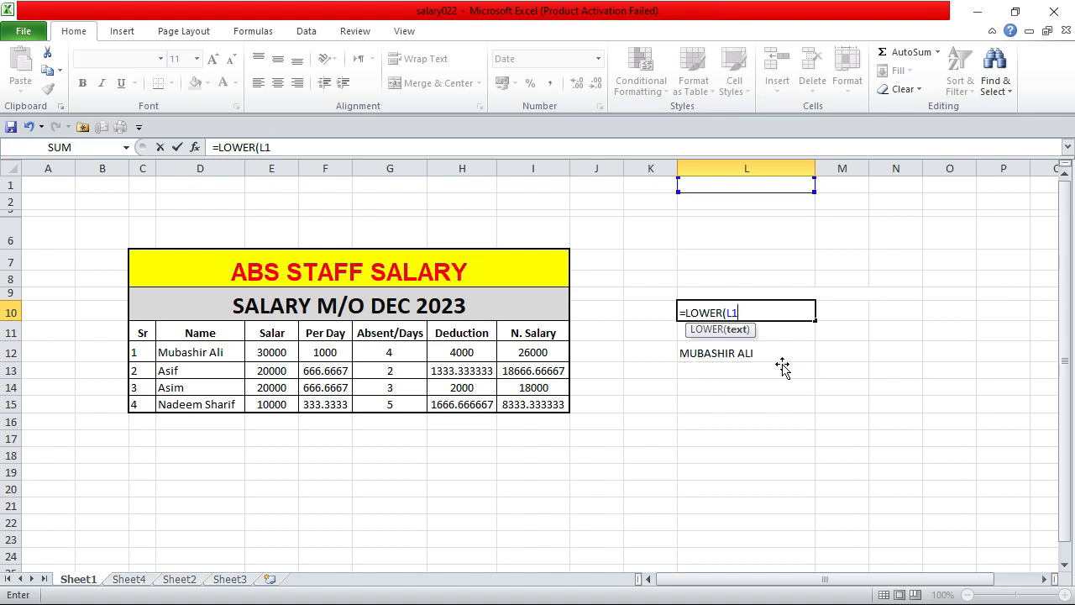
left_click(701, 356)
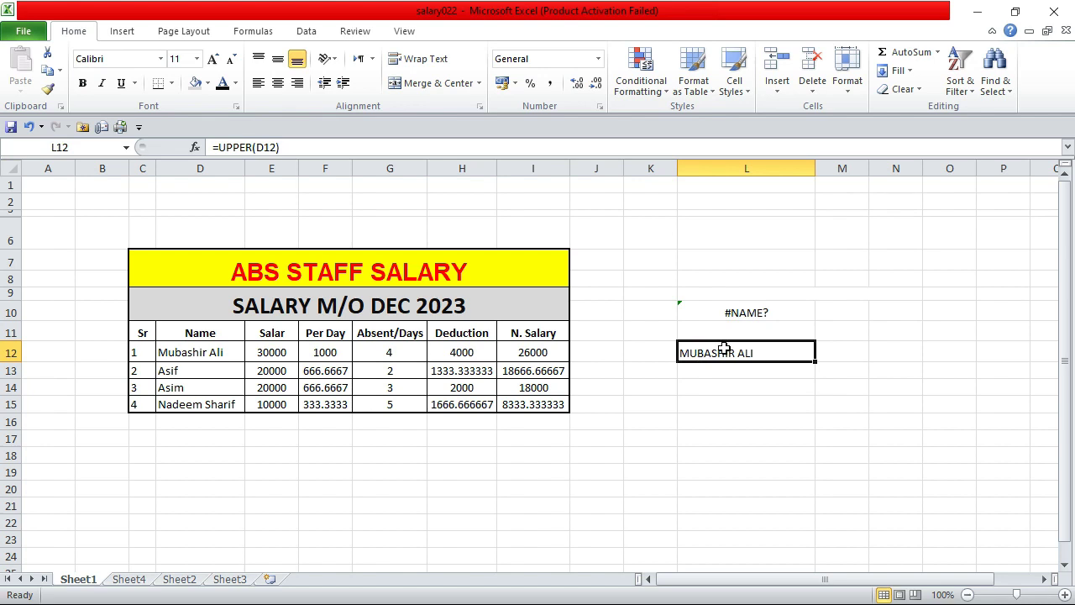
left_click(739, 332)
left_click(779, 382)
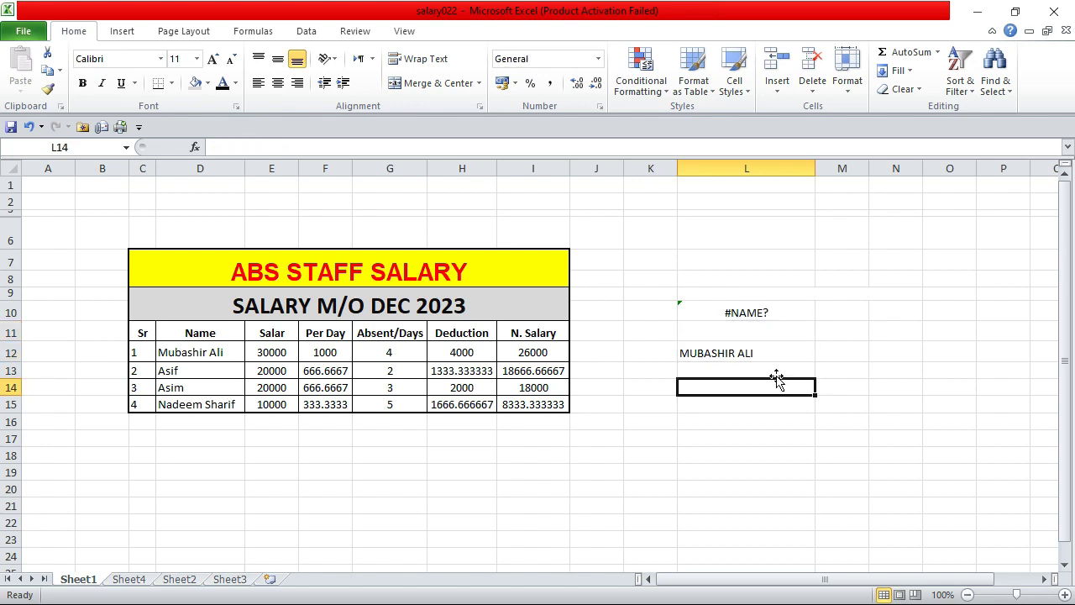
key("ctrl+z")
Enter a LOWER formula in cell L10 that converts the first employee's name in D12 to lowercase
left_click(717, 328)
left_click(715, 313)
double_click(715, 313)
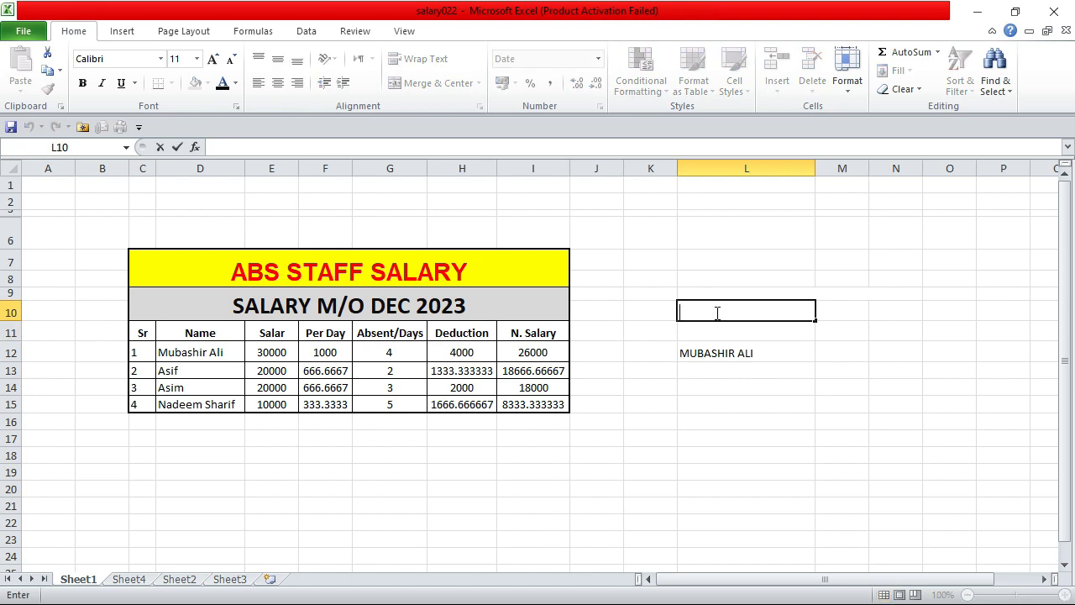
type("=L")
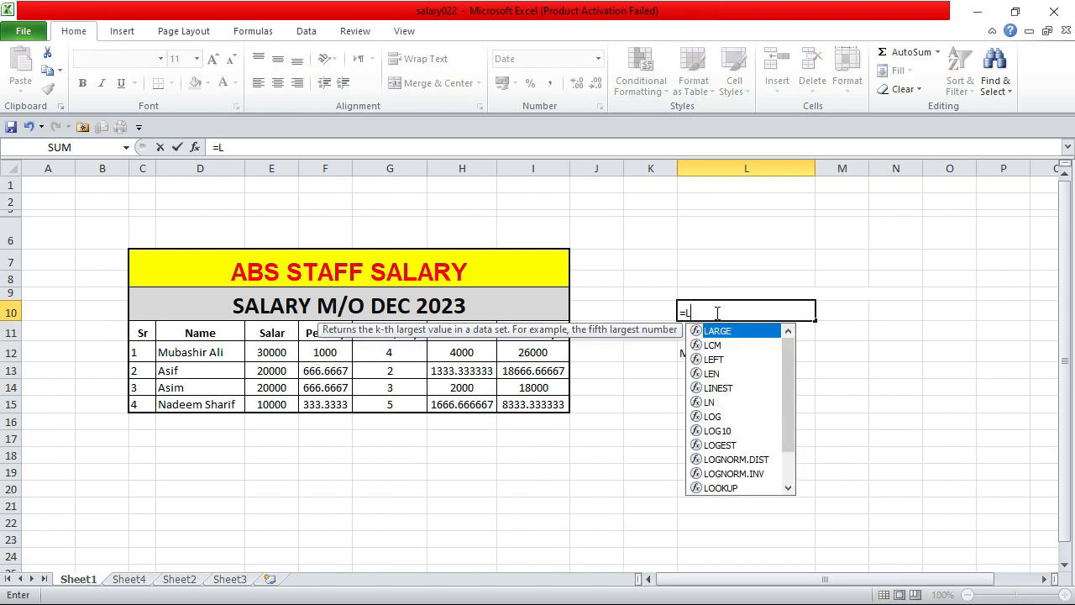
type("OW")
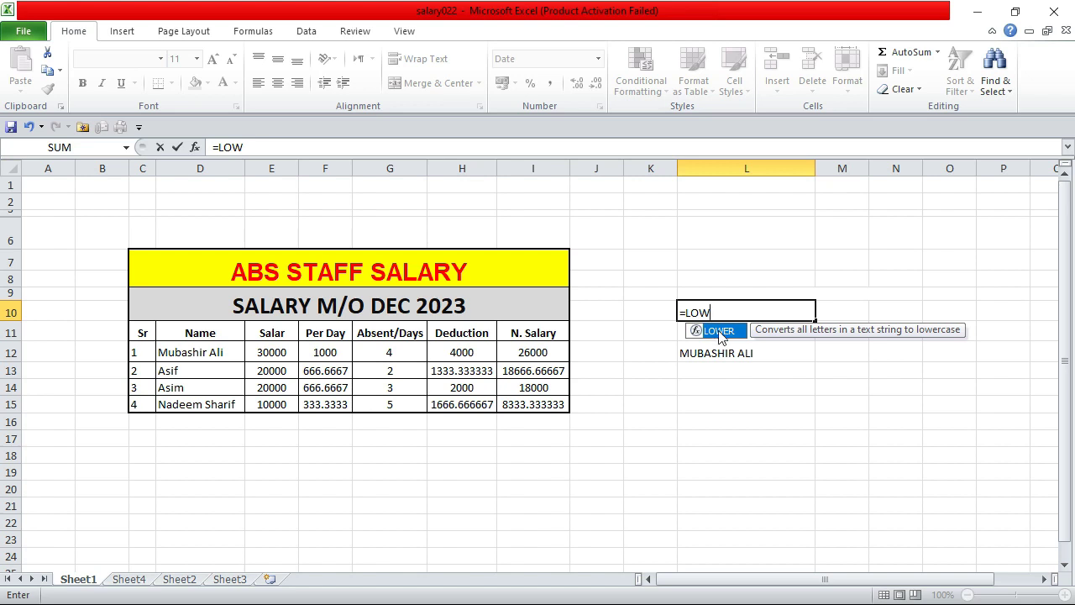
double_click(719, 330)
left_click(220, 353)
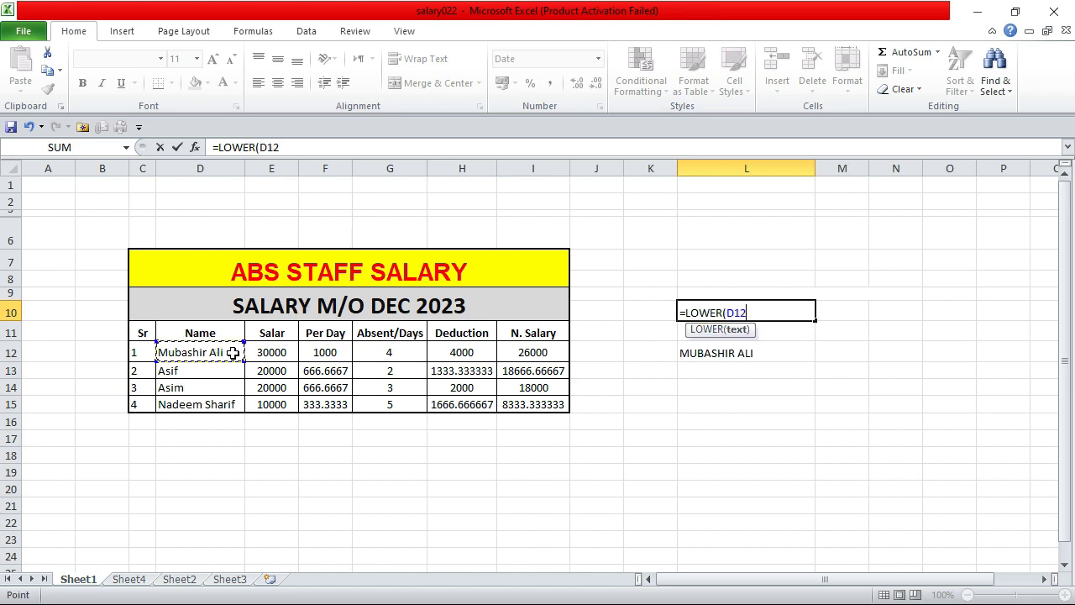
key("Return")
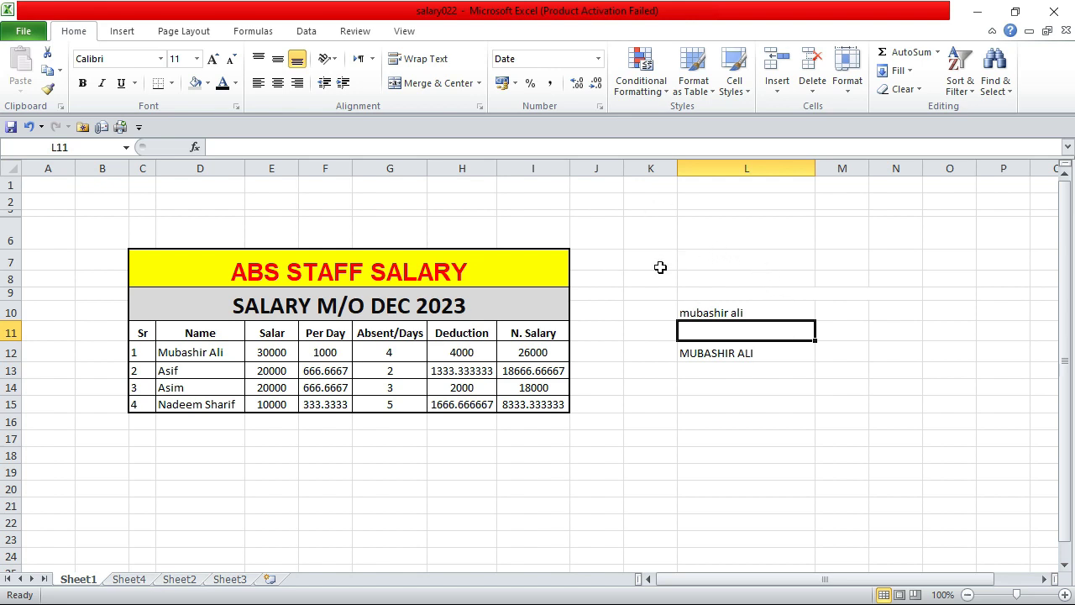
Clear the contents of the range K8:N13, which holds the UPPER and LOWER example formulas
left_click_drag(645, 277, 784, 362)
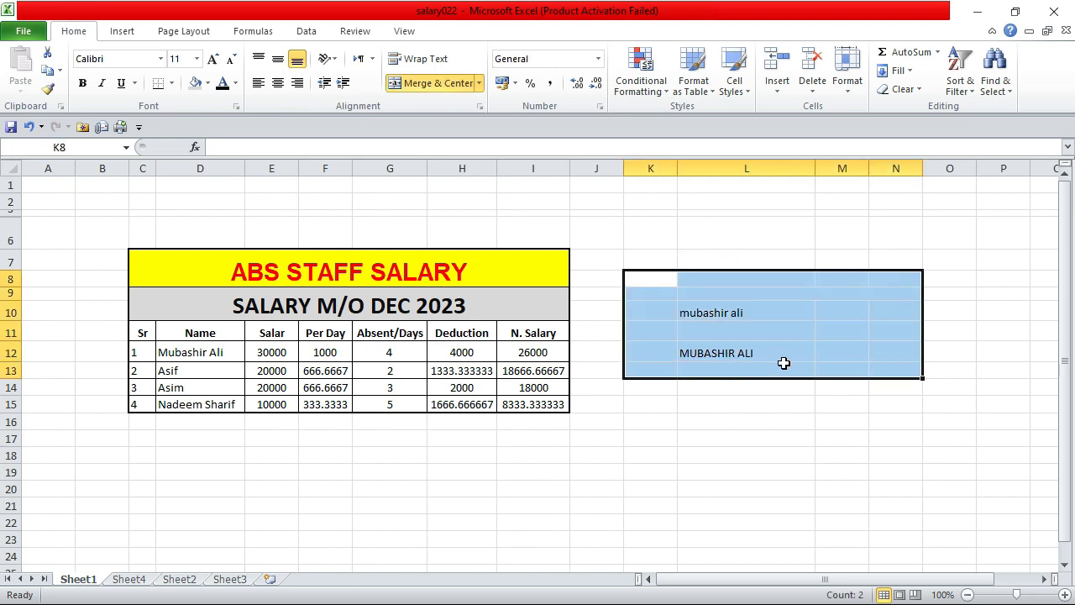
key("Delete")
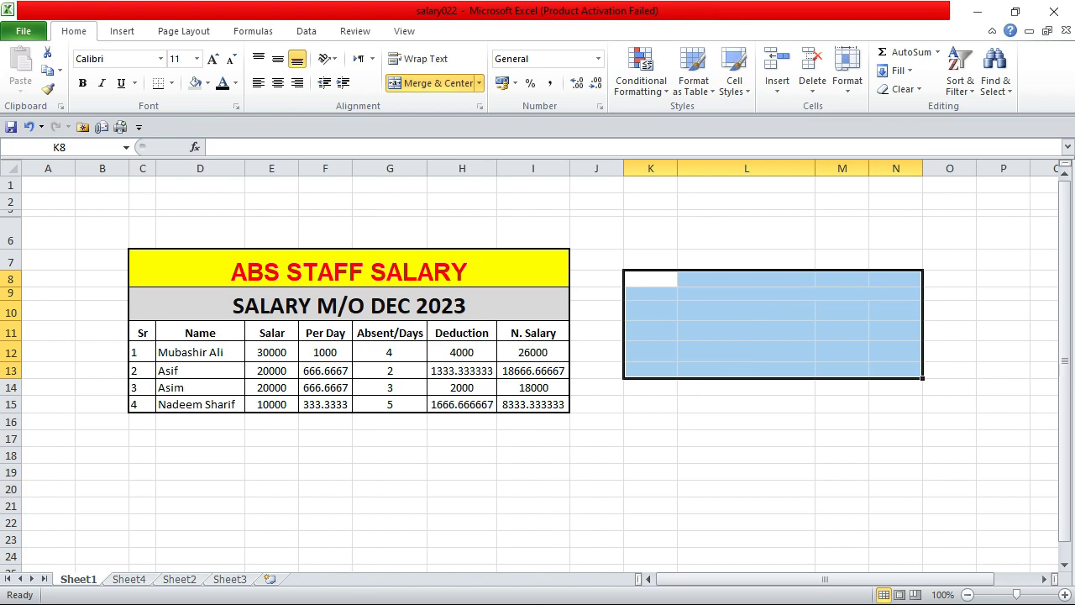
Check the next topics in the Notepad list, and return to the first employee's name cell in Excel
key("super")
left_click(694, 589)
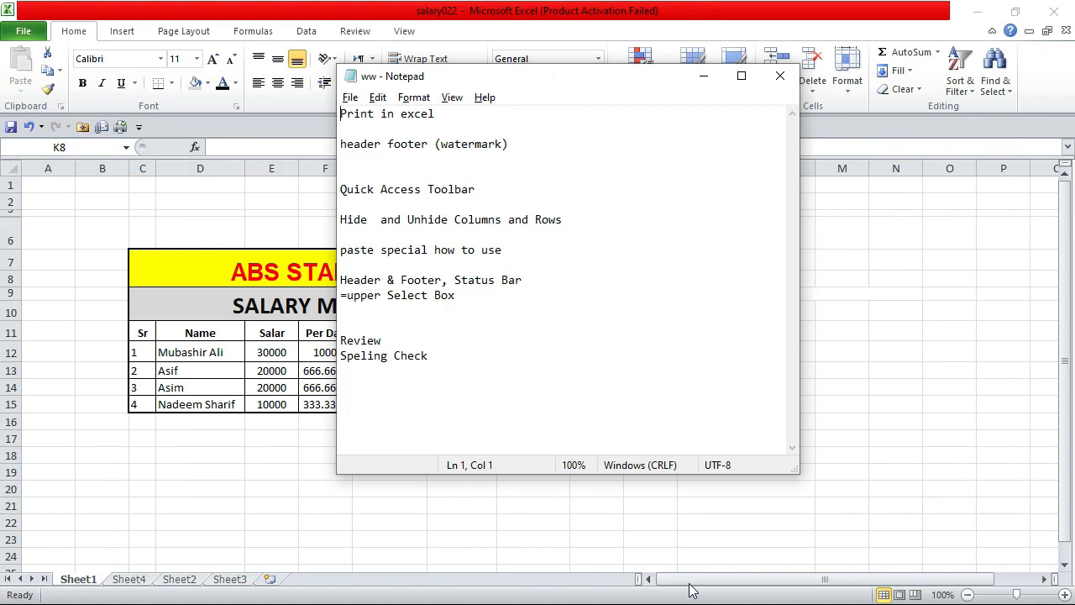
left_click(659, 514)
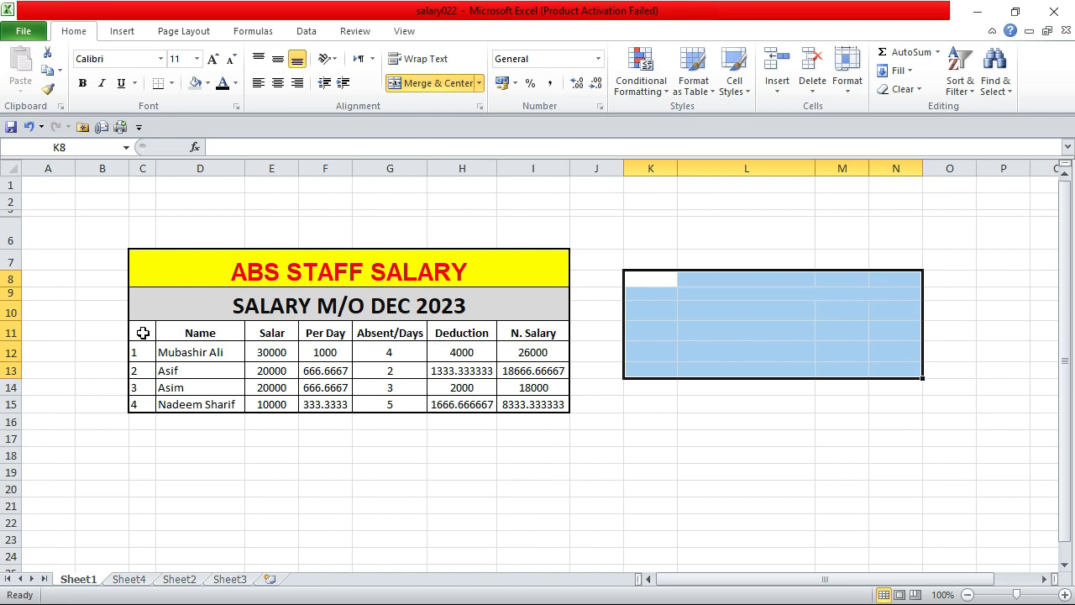
left_click(192, 352)
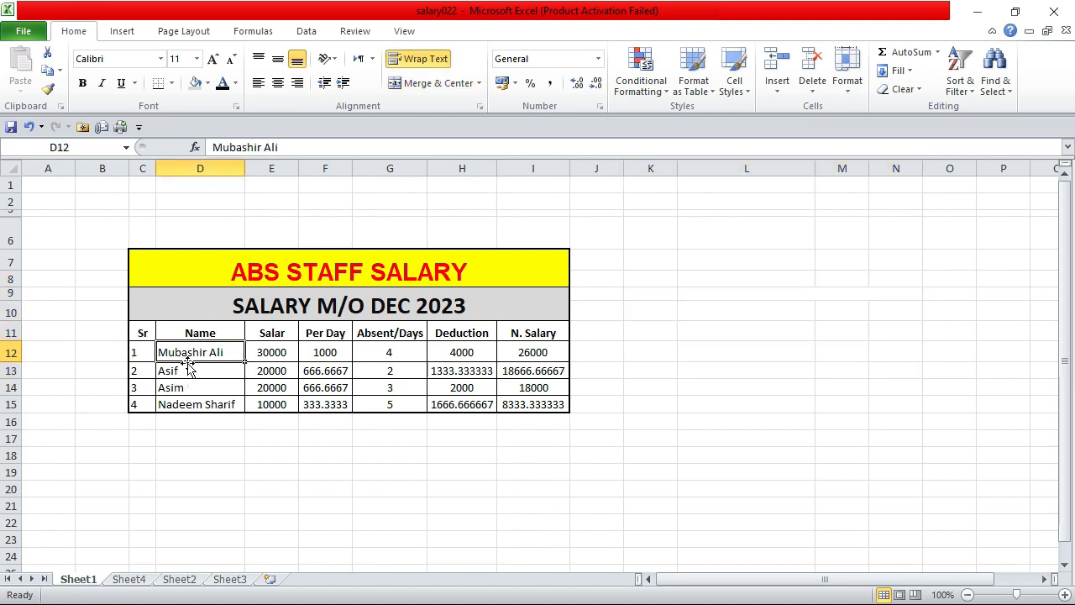
Start a spelling check on the salary table range C11:I15 and ignore the flagged header "Sr" once
left_click_drag(142, 333, 225, 401)
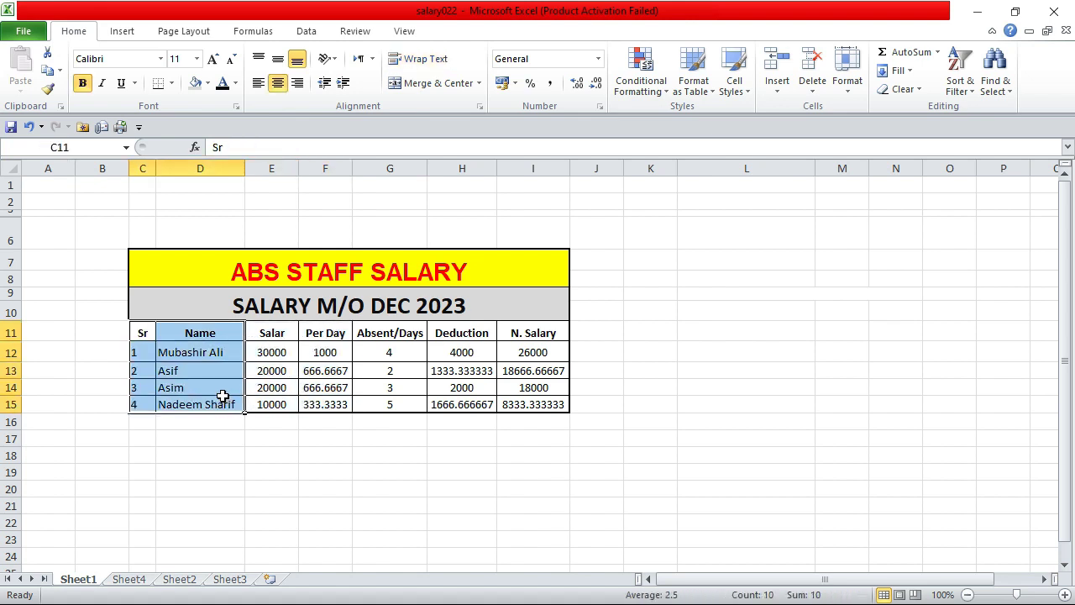
left_click(143, 332)
left_click_drag(233, 352, 547, 401)
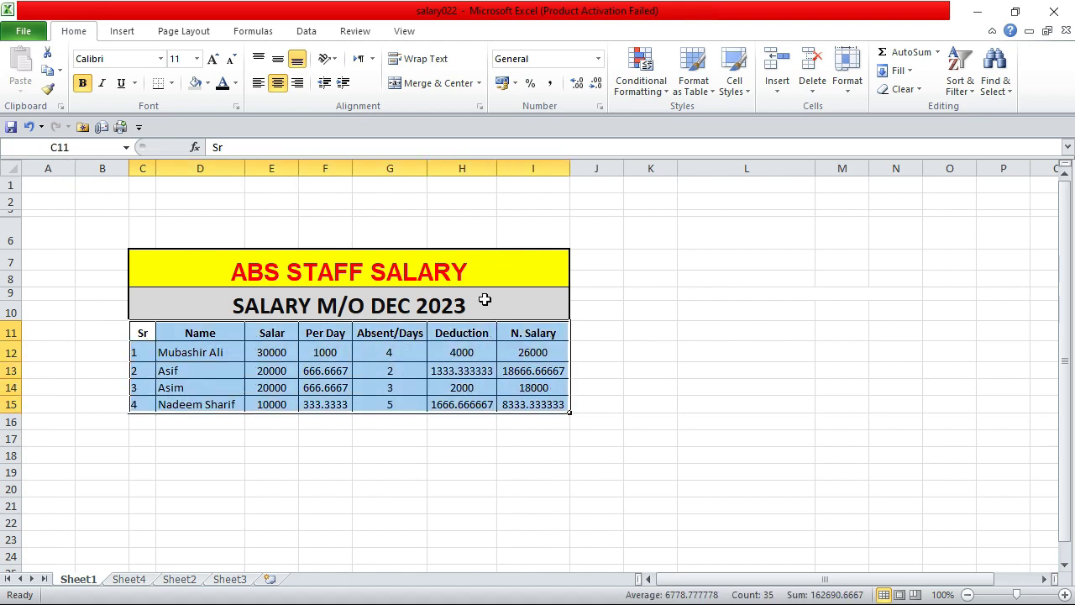
left_click(345, 34)
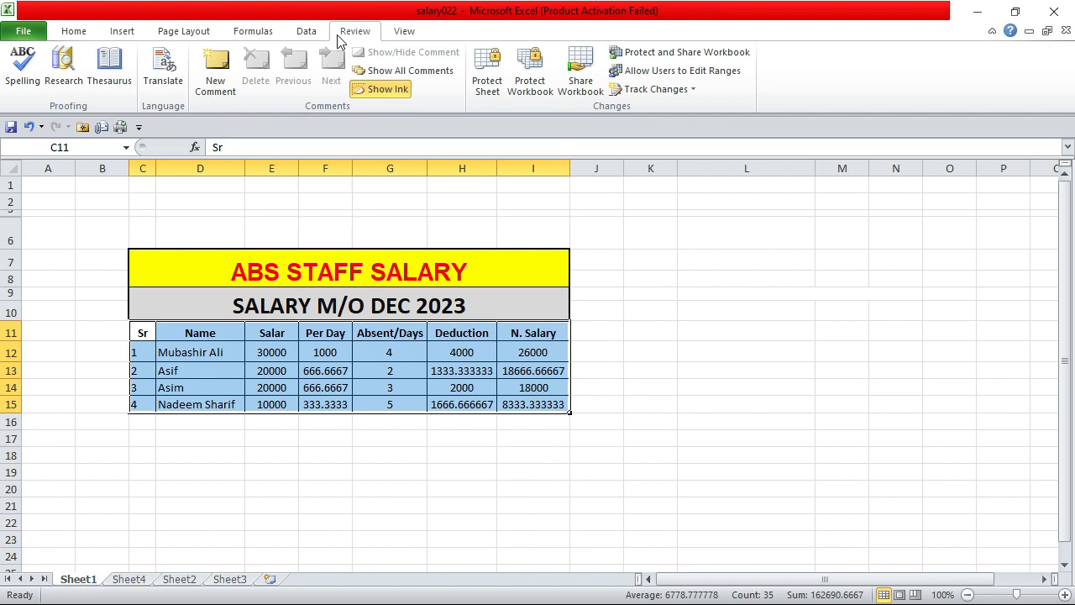
left_click(19, 72)
left_click_drag(832, 131, 783, 136)
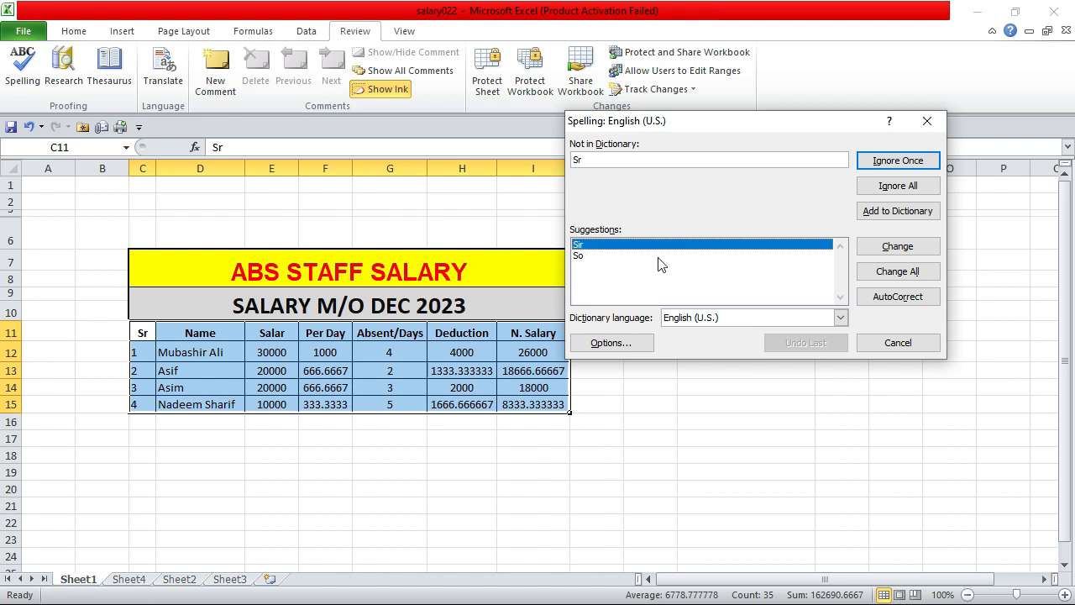
left_click(894, 166)
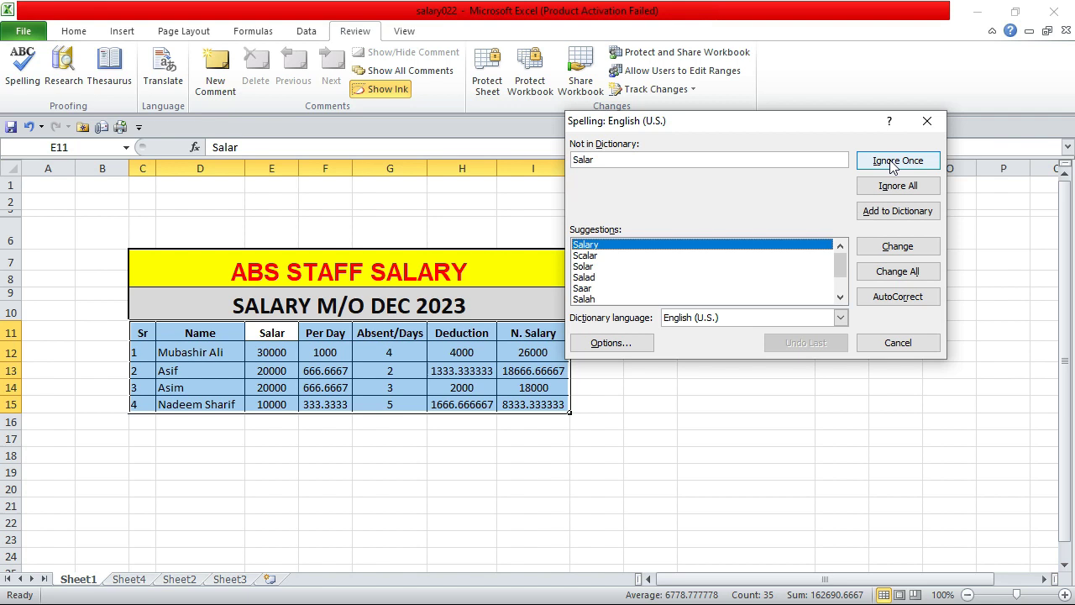
Change all occurrences of "Salar" to the suggestion "Salary", and ignore each flagged employee name once to finish the spelling check
left_click(898, 270)
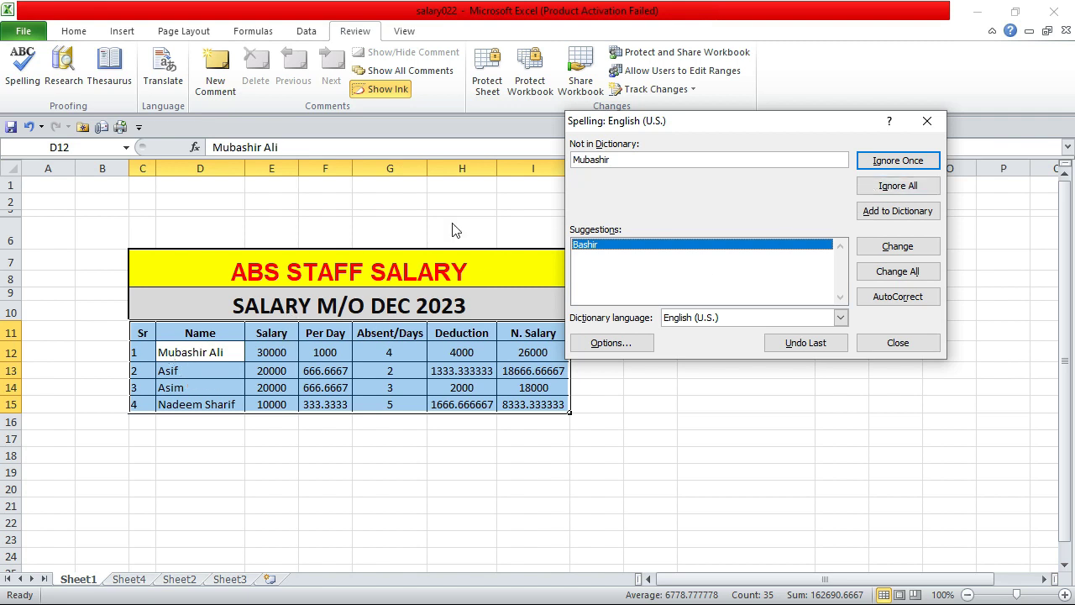
left_click(918, 164)
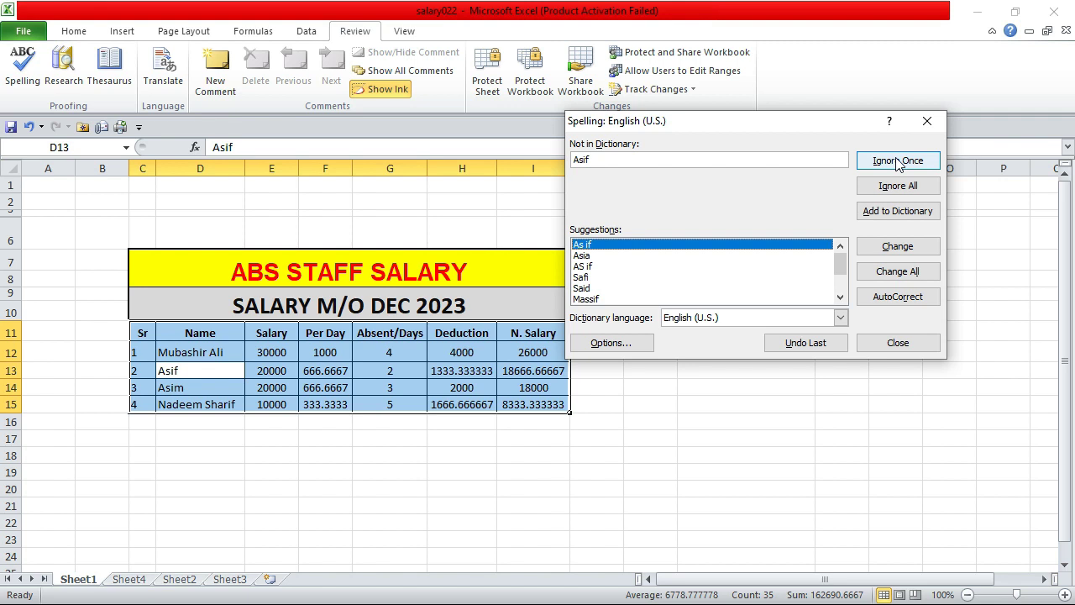
left_click(897, 163)
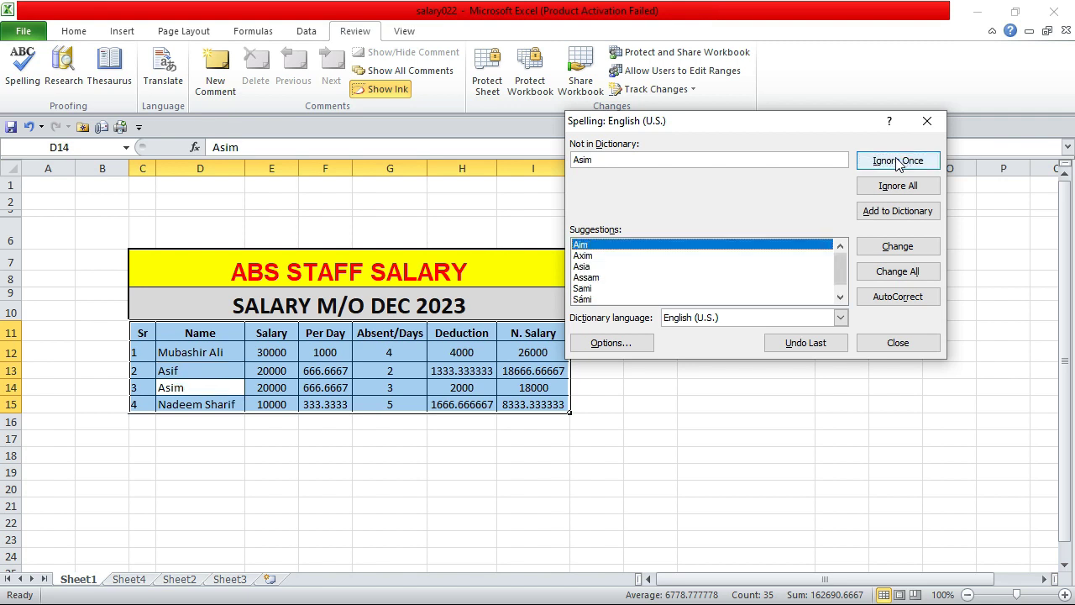
left_click(898, 163)
left_click(898, 162)
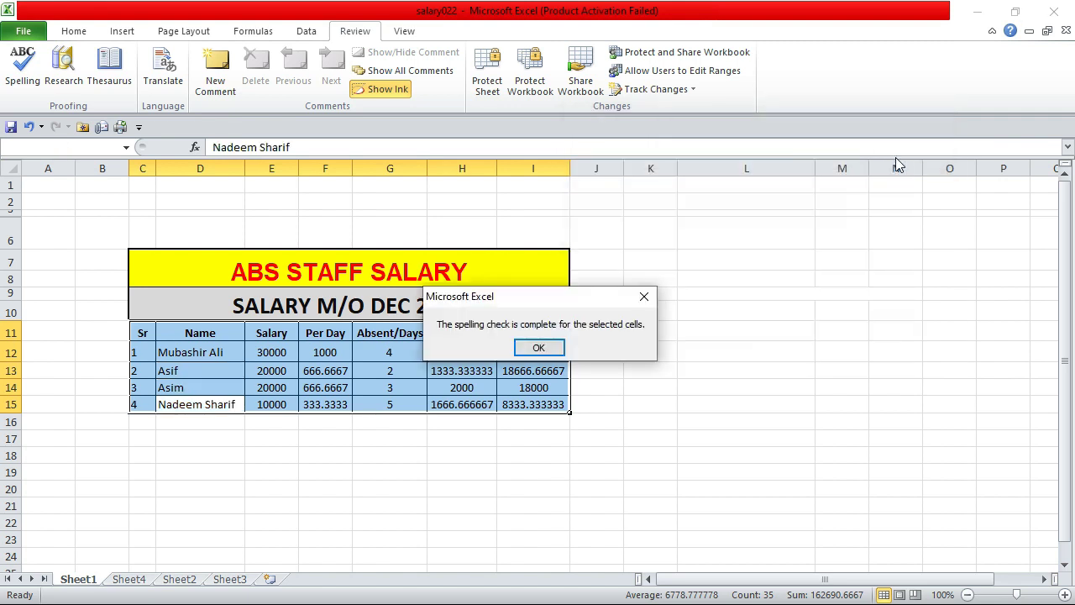
left_click(641, 300)
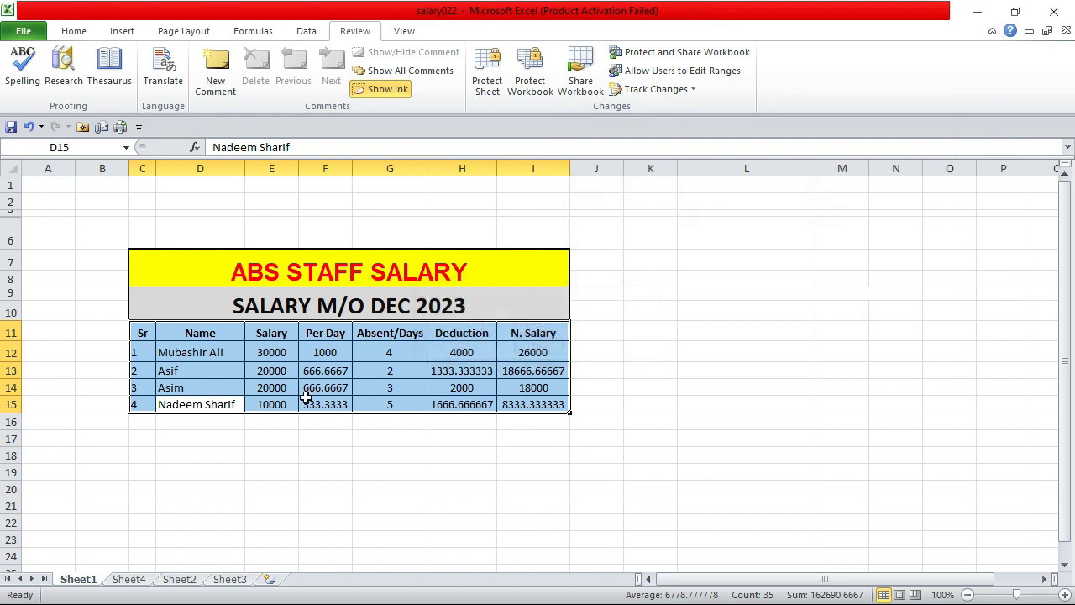
Review the header in E11 and the employee names in column D after the spelling check
left_click(271, 336)
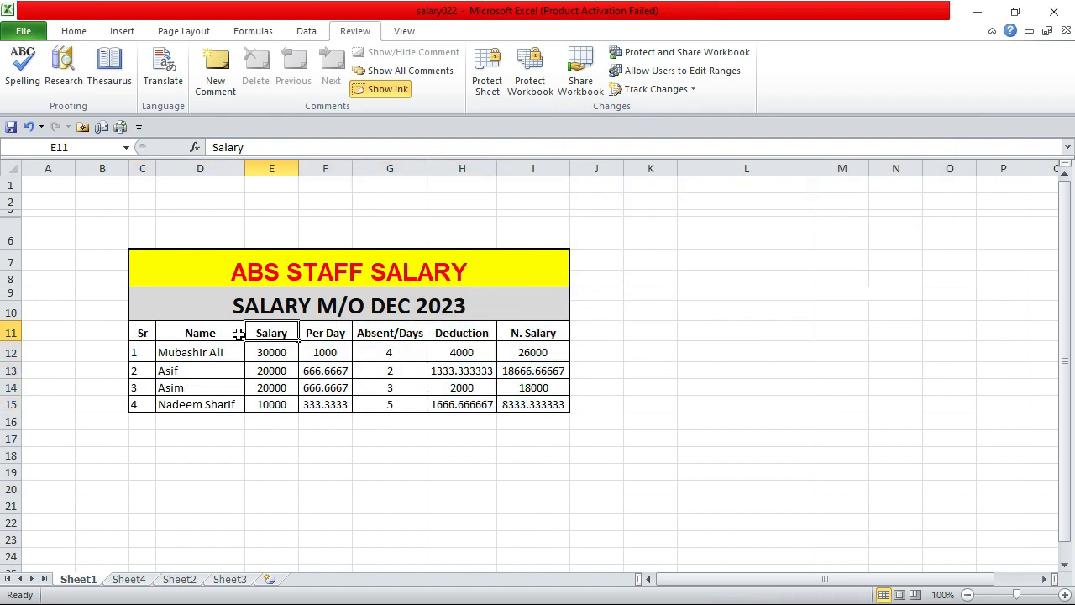
left_click(201, 371)
left_click_drag(201, 371, 202, 403)
left_click_drag(199, 348, 195, 395)
left_click_drag(194, 409, 195, 417)
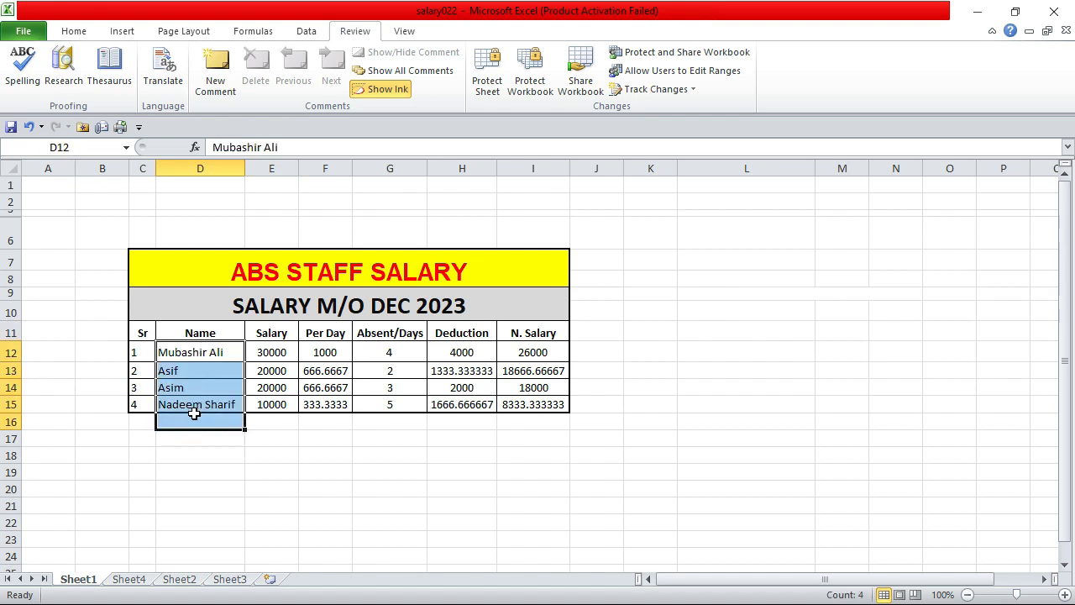
left_click(190, 350)
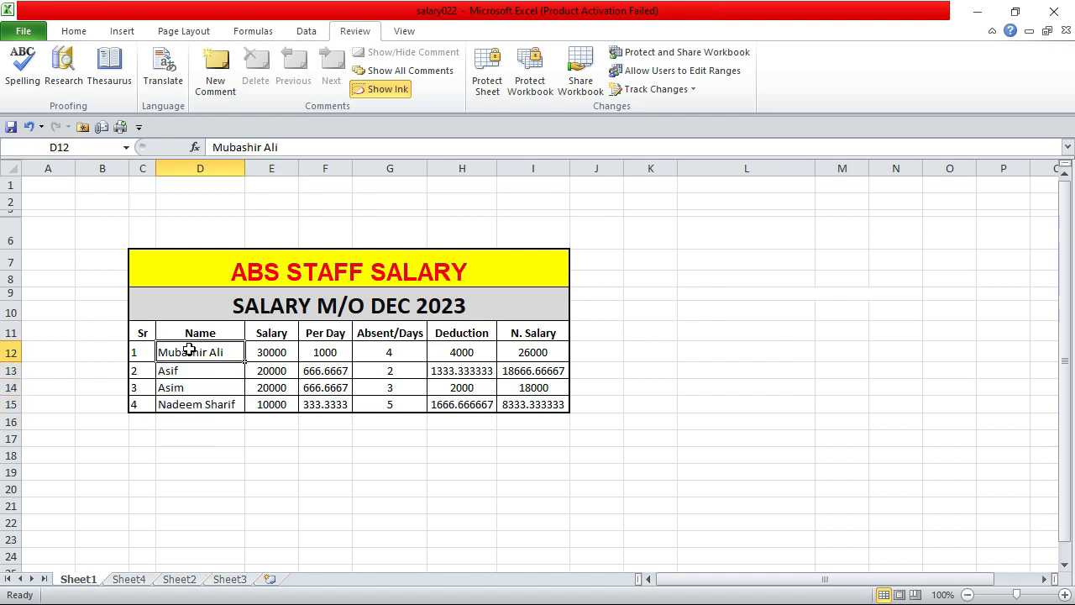
left_click_drag(192, 352, 187, 407)
left_click(417, 456)
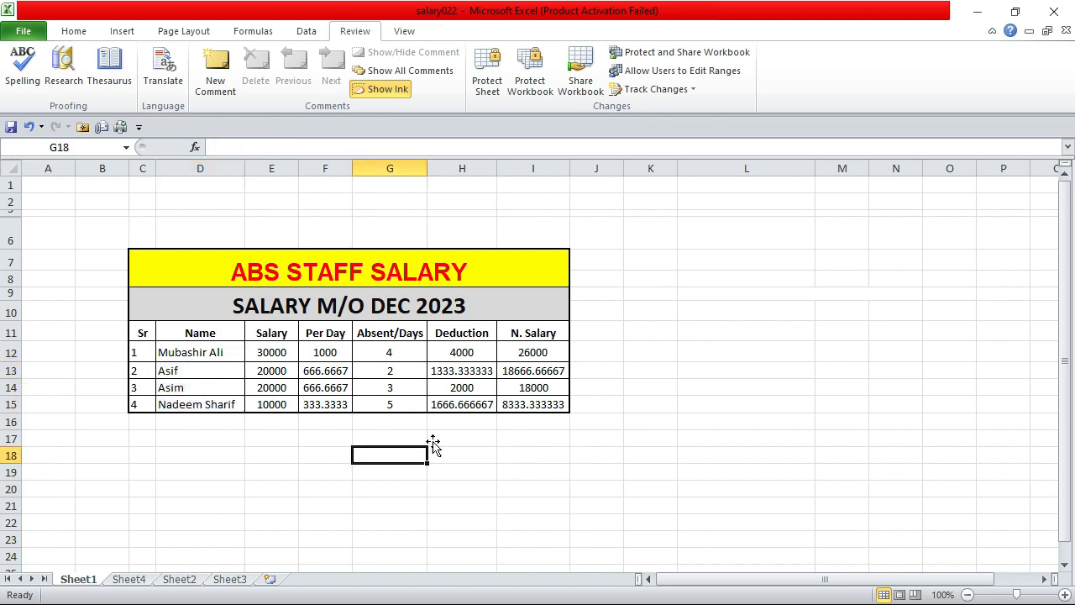